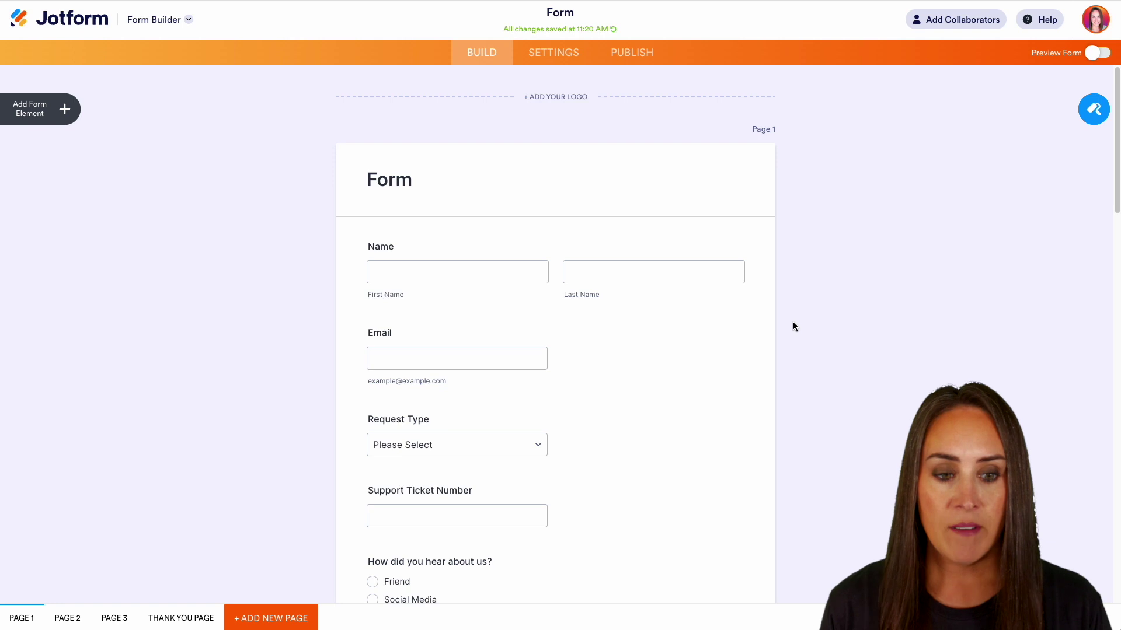
{"action": "scroll", "coordinate": [809, 347], "scroll_direction": "down", "scroll_amount": 5}
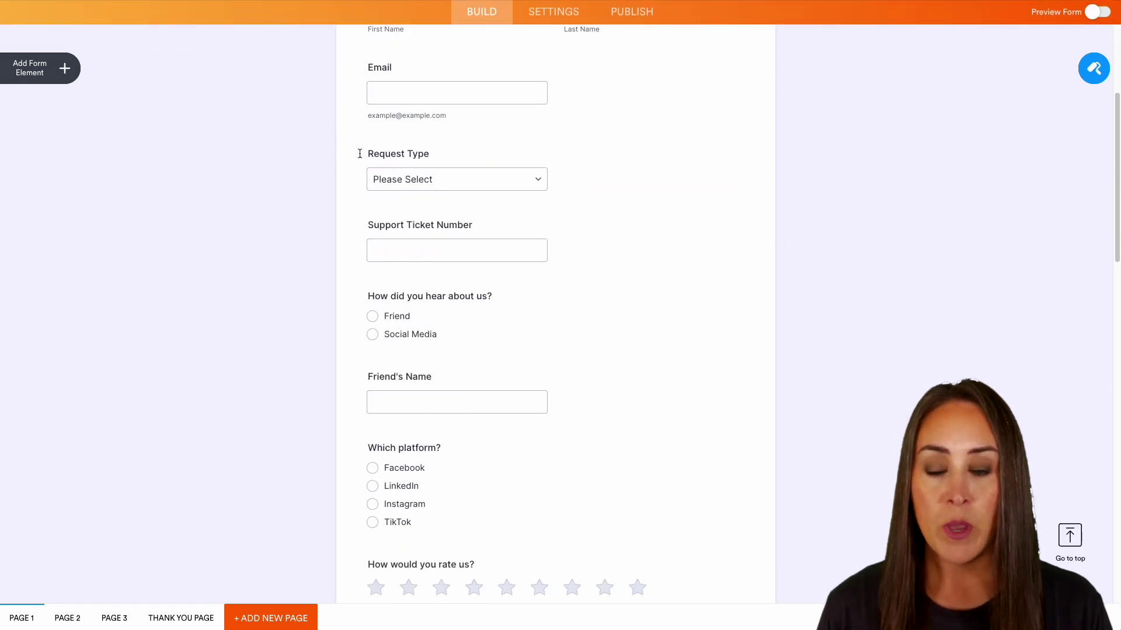
{"action": "left_click", "coordinate": [474, 184]}
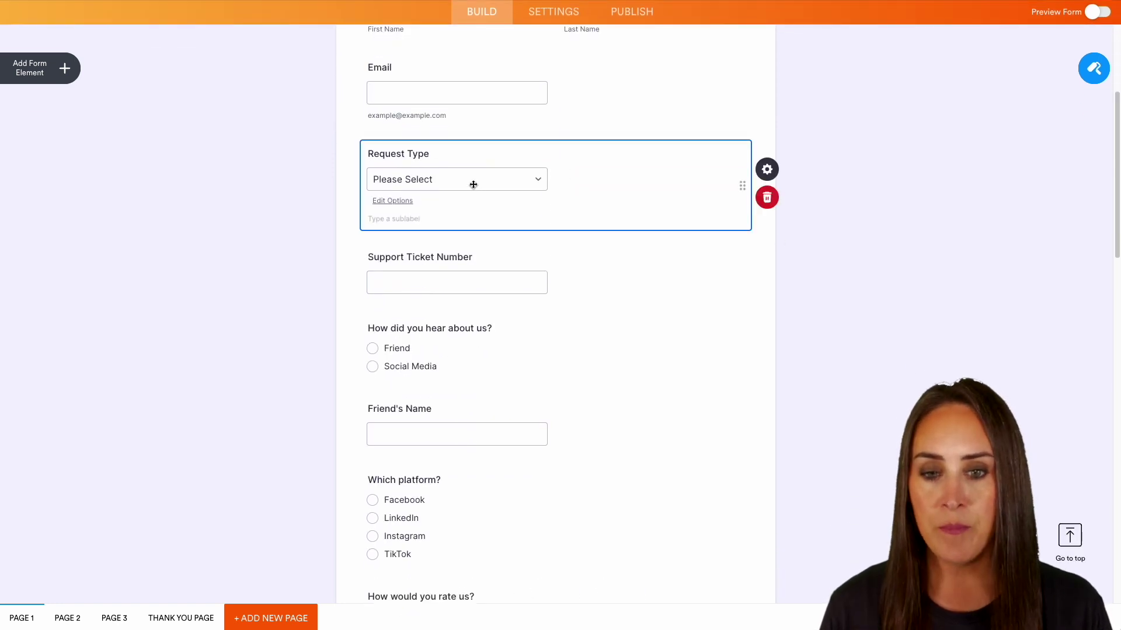
{"action": "left_click", "coordinate": [405, 201]}
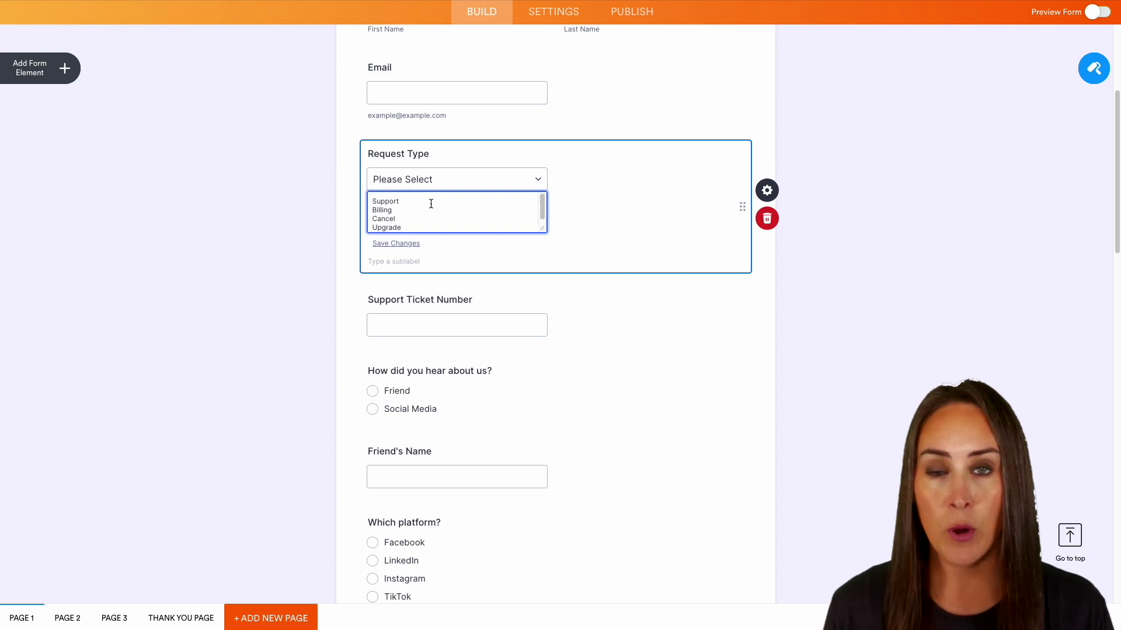
{"action": "left_click", "coordinate": [455, 310]}
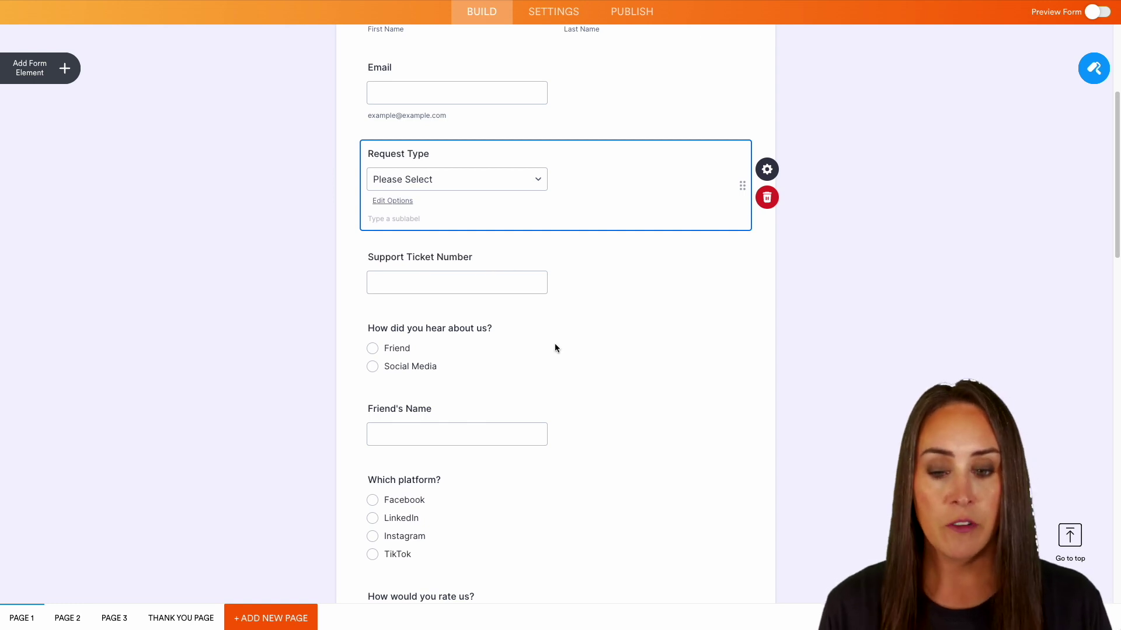
{"action": "scroll", "coordinate": [554, 348], "scroll_direction": "down", "scroll_amount": 2}
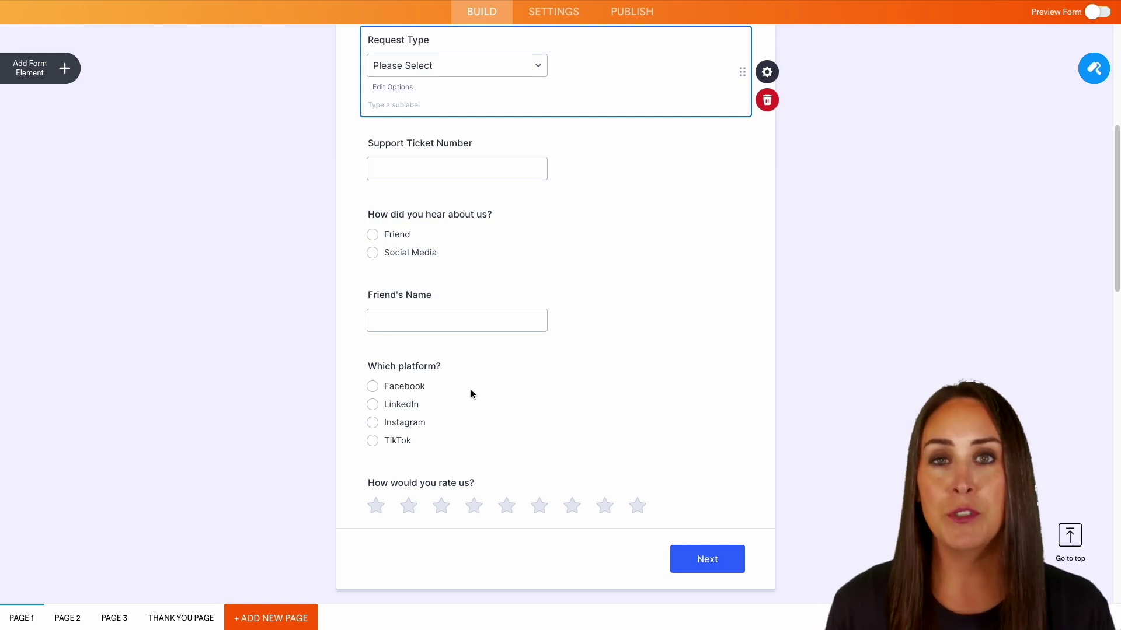
{"action": "scroll", "coordinate": [698, 400], "scroll_direction": "down", "scroll_amount": 6}
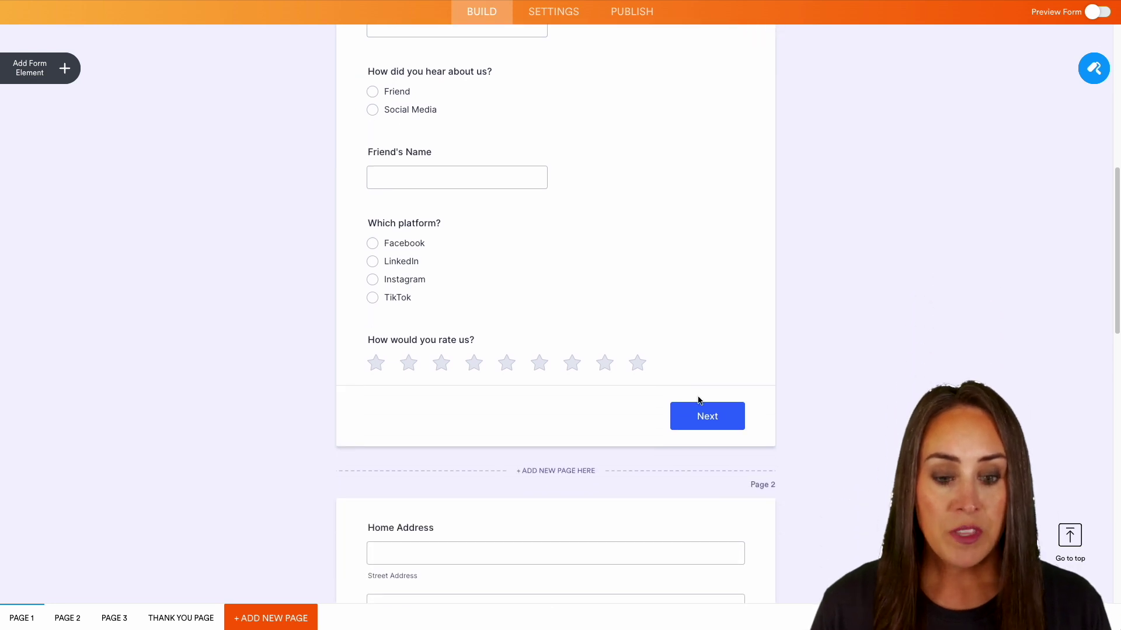
{"action": "scroll", "coordinate": [698, 400], "scroll_direction": "down", "scroll_amount": 2}
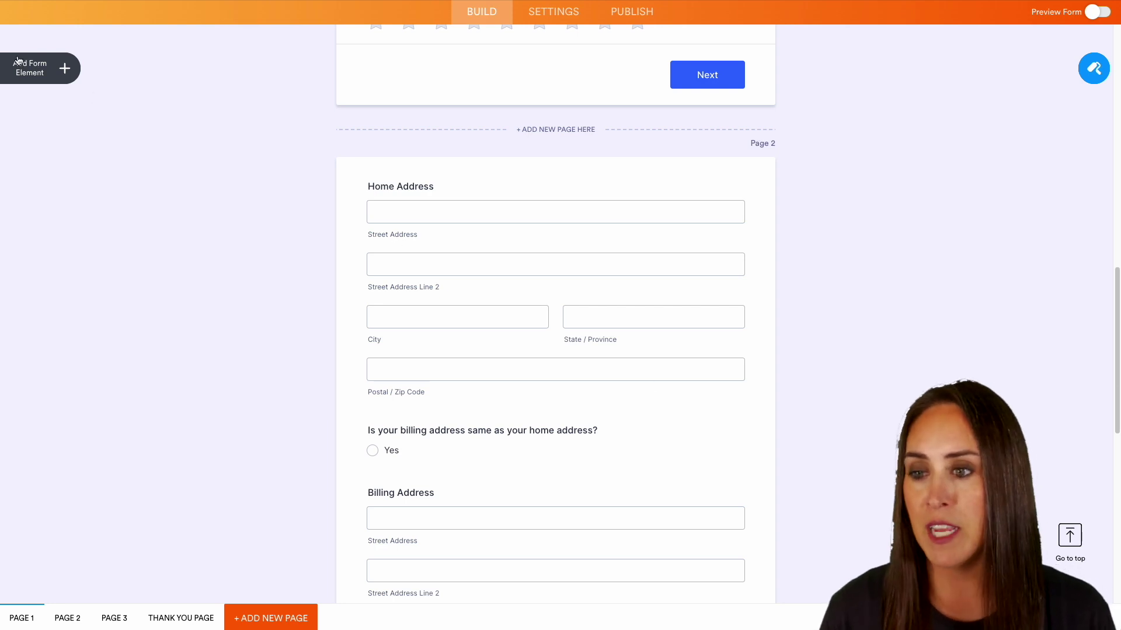
- Open the Form Elements panel and scroll through all three form pages
{"action": "left_click", "coordinate": [41, 68]}
{"action": "scroll", "coordinate": [87, 439], "scroll_direction": "down", "scroll_amount": 7}
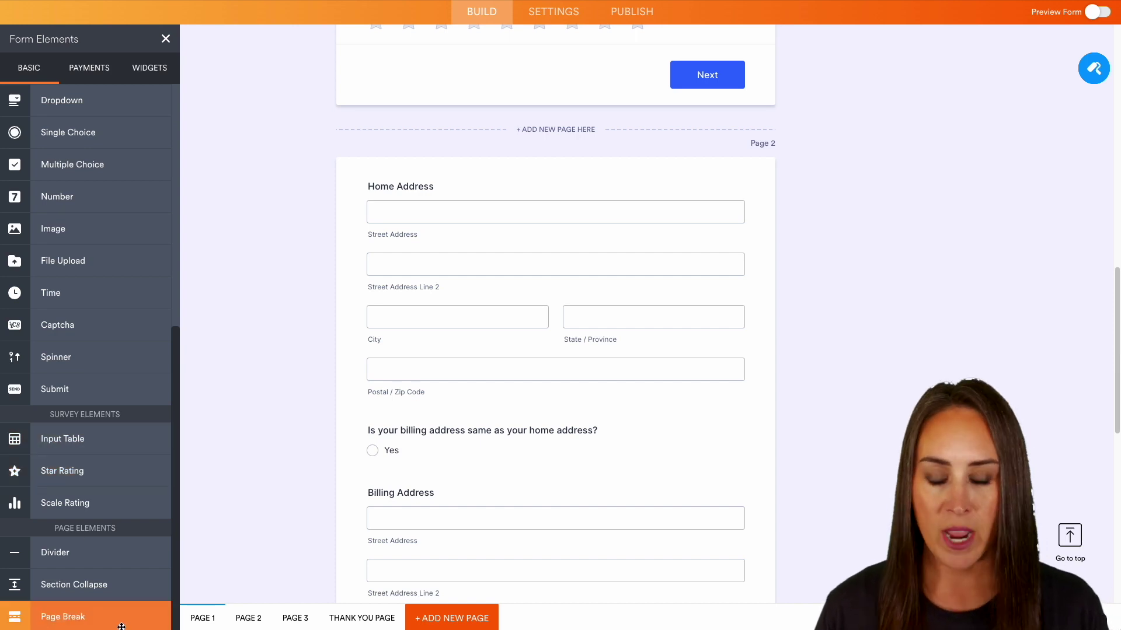
{"action": "scroll", "coordinate": [750, 353], "scroll_direction": "down", "scroll_amount": 1}
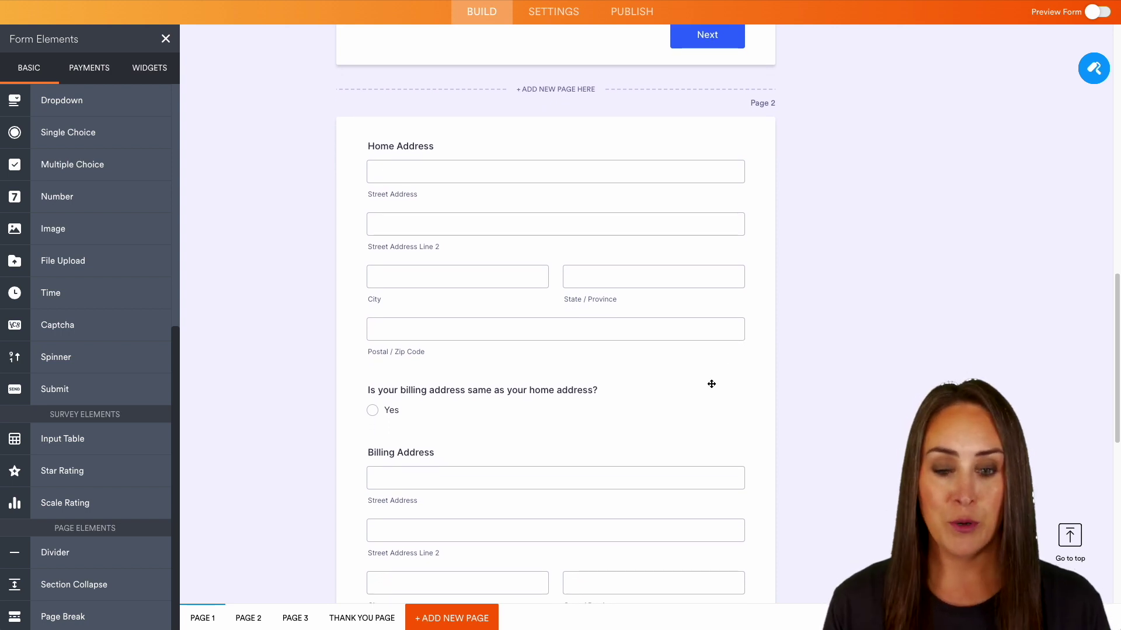
{"action": "scroll", "coordinate": [711, 384], "scroll_direction": "down", "scroll_amount": 1}
{"action": "scroll", "coordinate": [646, 427], "scroll_direction": "down", "scroll_amount": 3}
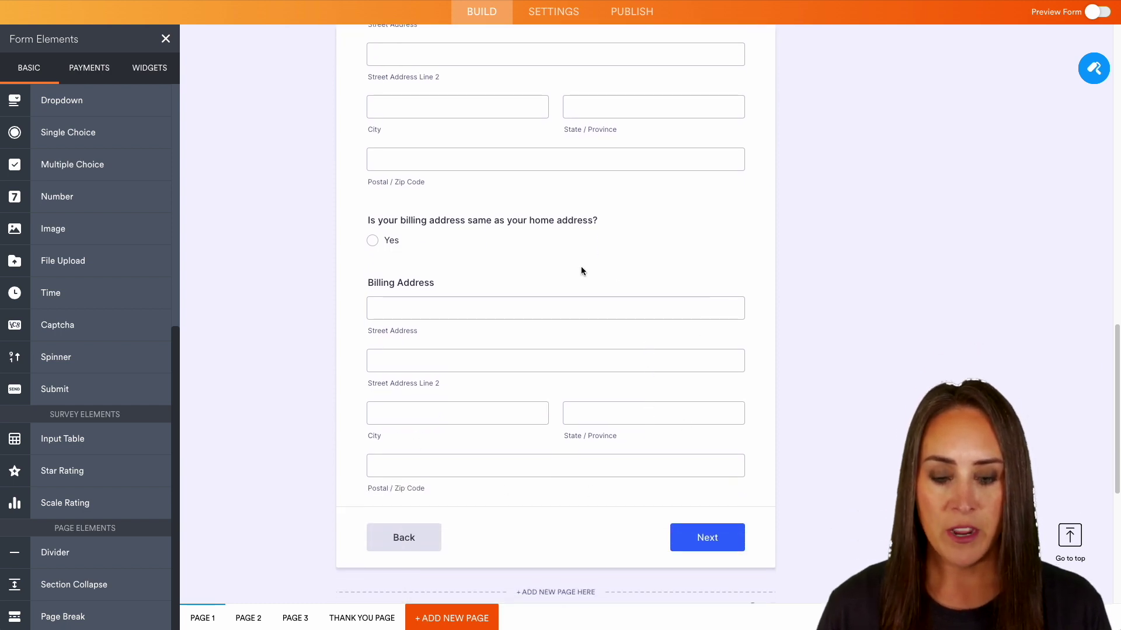
{"action": "scroll", "coordinate": [881, 458], "scroll_direction": "down", "scroll_amount": 3}
{"action": "scroll", "coordinate": [882, 462], "scroll_direction": "down", "scroll_amount": 3}
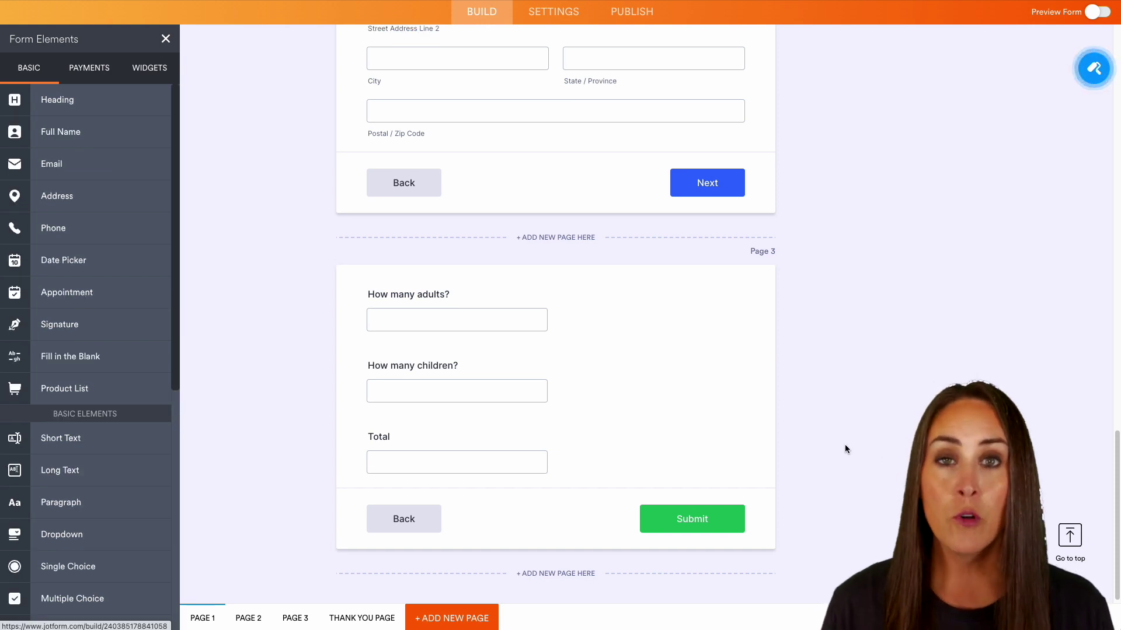
{"action": "scroll", "coordinate": [845, 444], "scroll_direction": "up", "scroll_amount": 3}
{"action": "scroll", "coordinate": [845, 447], "scroll_direction": "up", "scroll_amount": 15}
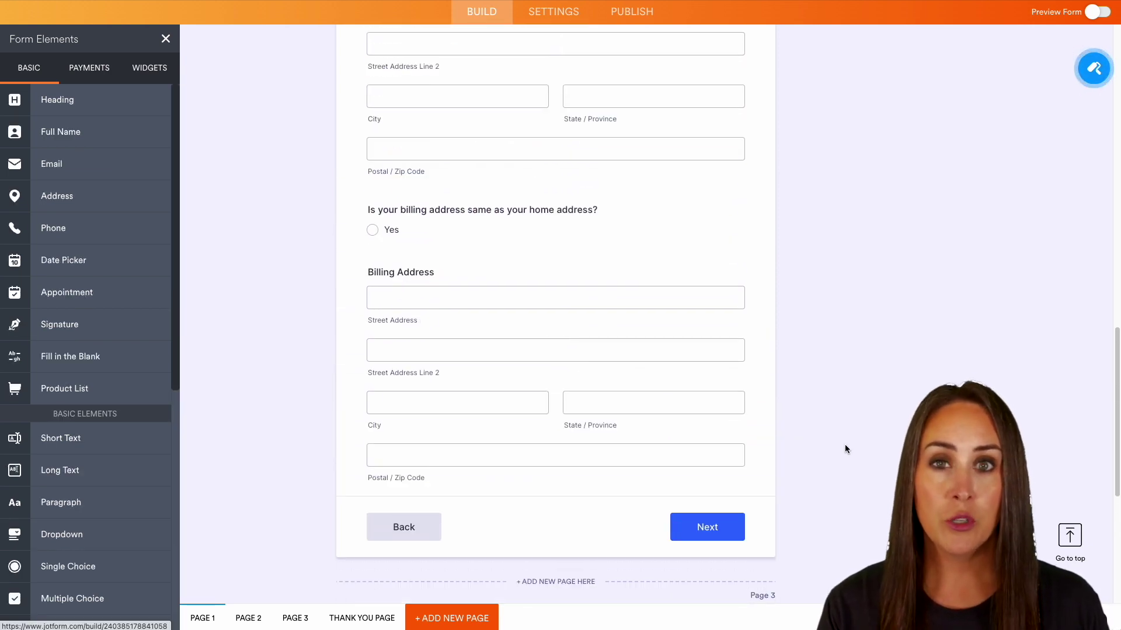
{"action": "scroll", "coordinate": [845, 448], "scroll_direction": "up", "scroll_amount": 5}
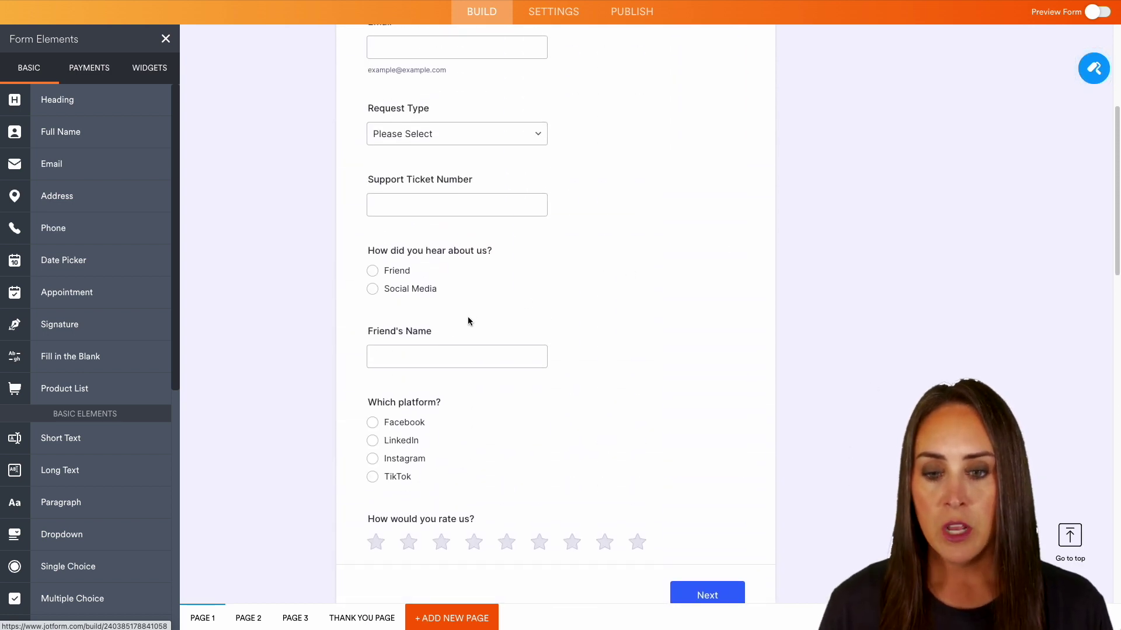
- Turn on Hide in the Advanced properties of Friend's Name and Which platform?
{"action": "left_click", "coordinate": [618, 370]}
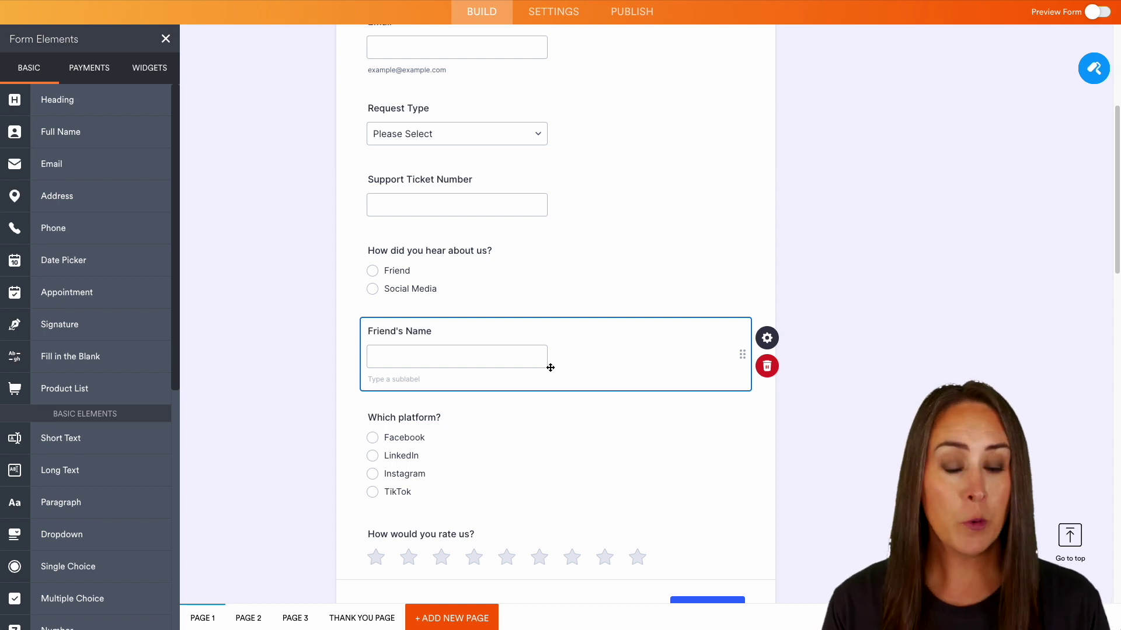
{"action": "left_click", "coordinate": [777, 345]}
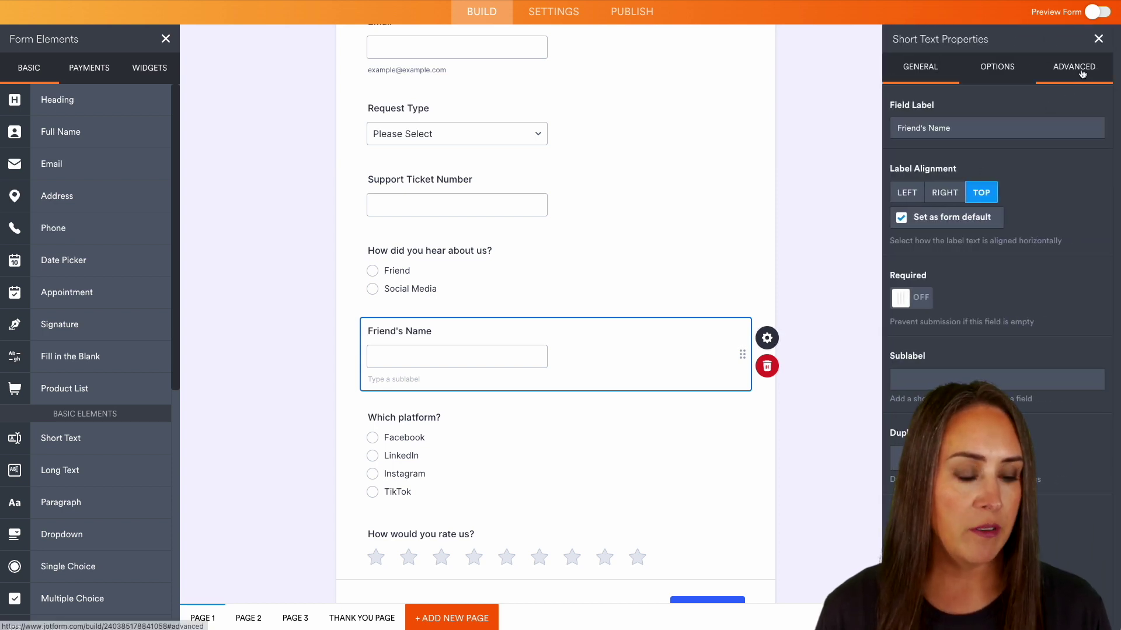
{"action": "left_click", "coordinate": [1077, 76]}
{"action": "left_click", "coordinate": [902, 498]}
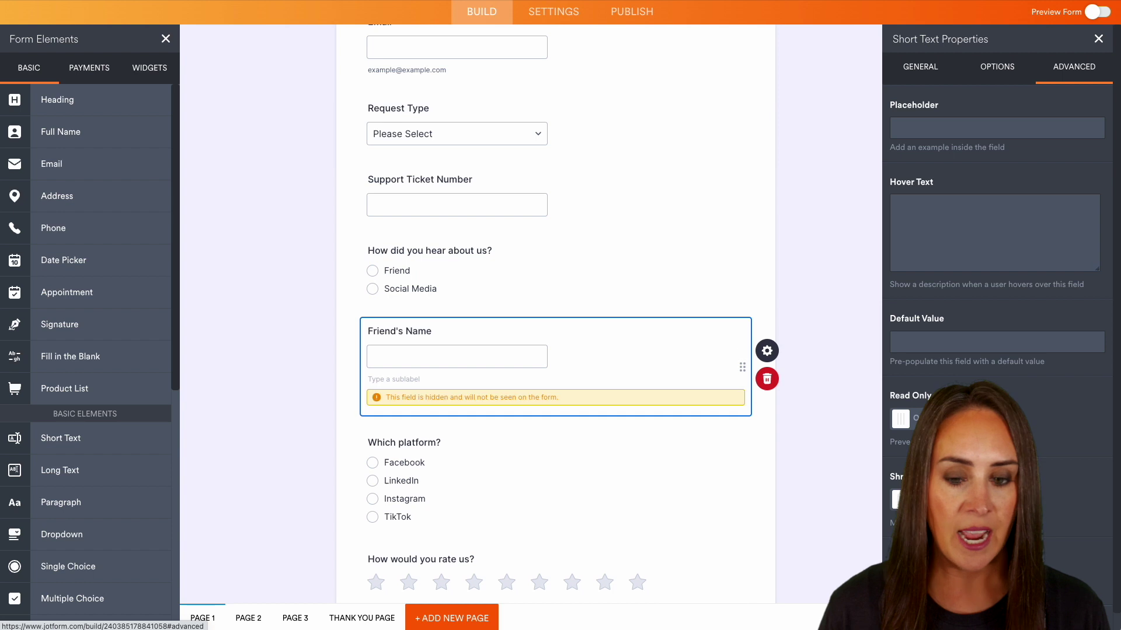
{"action": "left_click", "coordinate": [478, 483]}
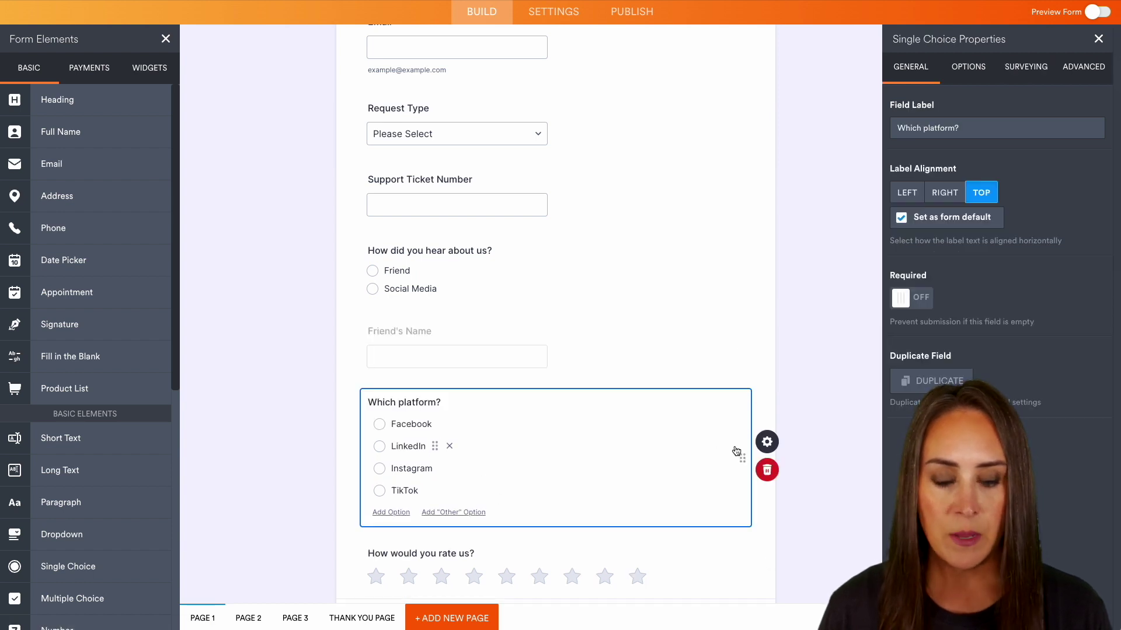
{"action": "left_click", "coordinate": [808, 439]}
{"action": "left_click", "coordinate": [811, 439]}
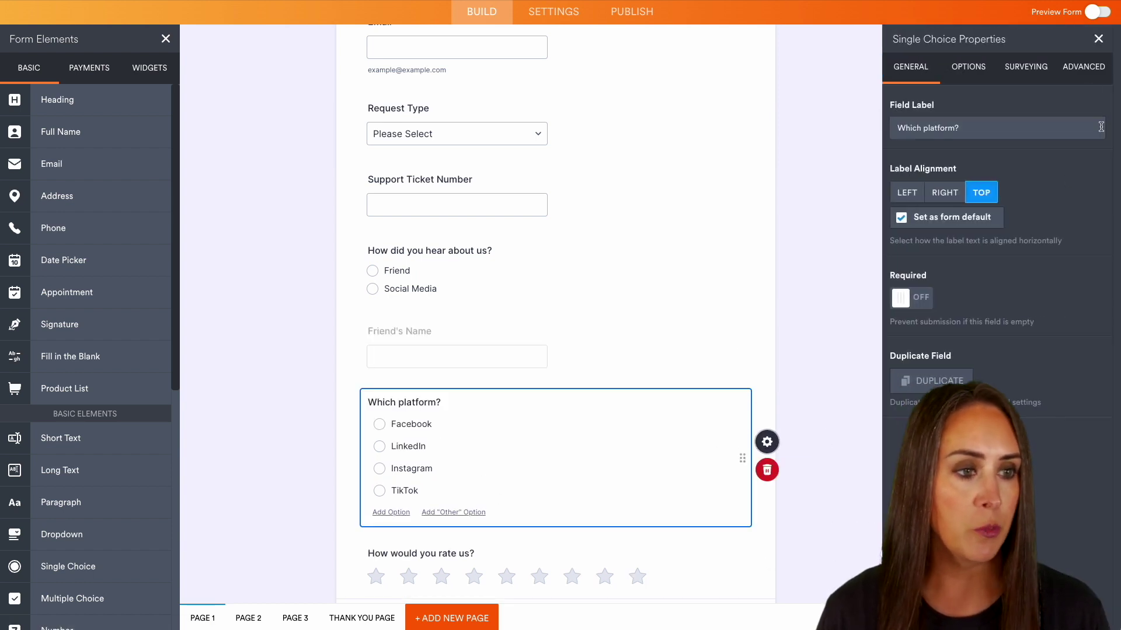
{"action": "left_click", "coordinate": [1083, 67]}
{"action": "left_click", "coordinate": [901, 503]}
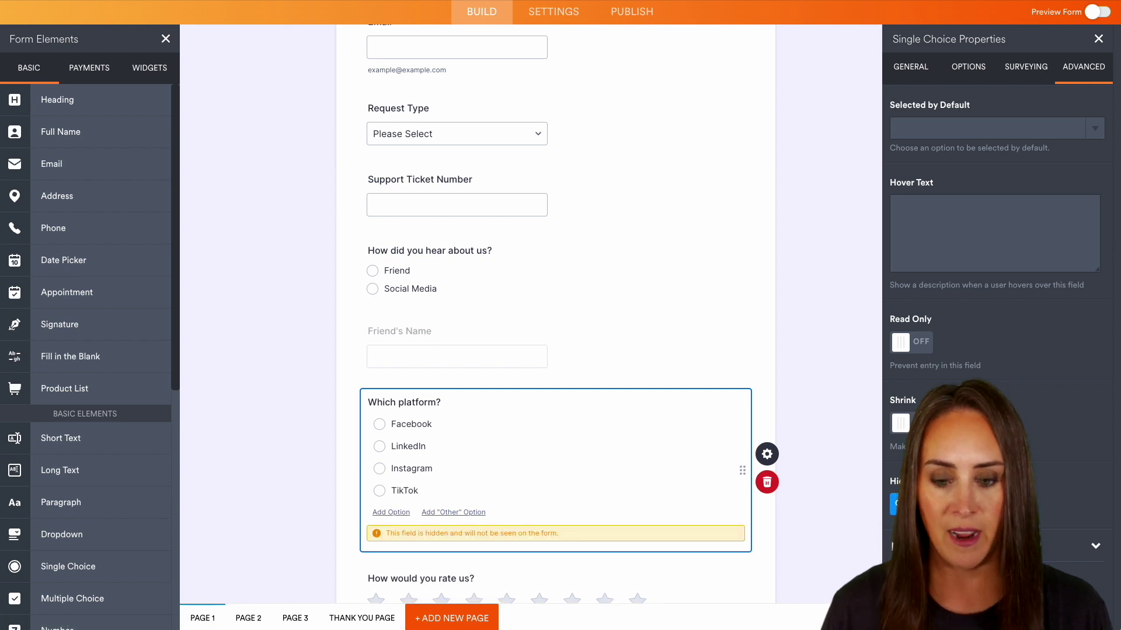
{"action": "left_click", "coordinate": [823, 482]}
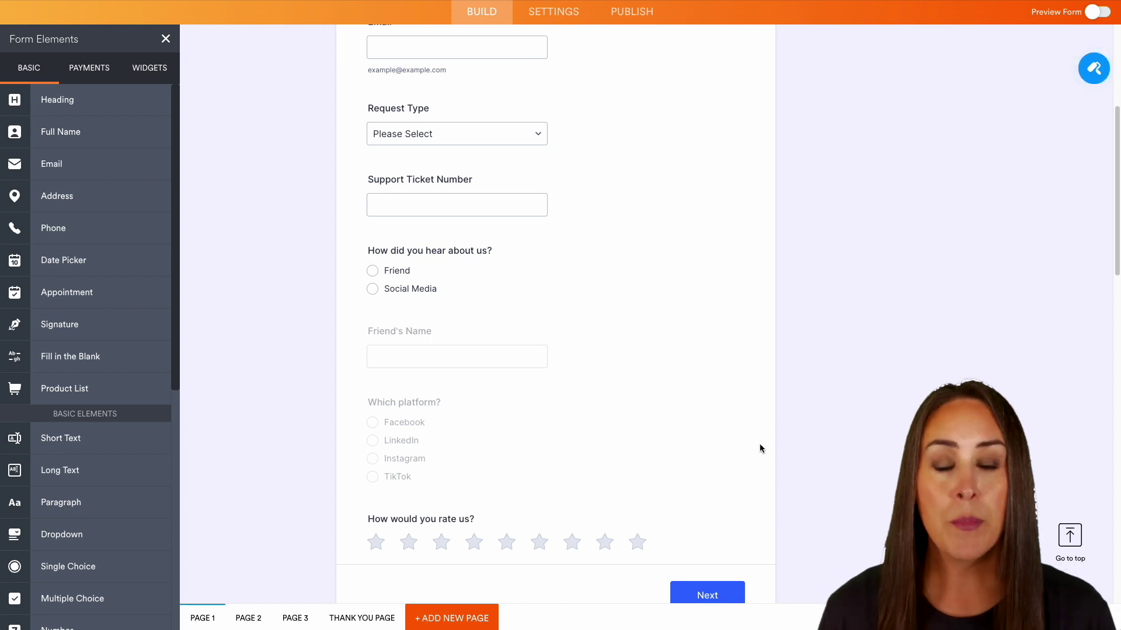
- Switch to the form Settings and open the Conditions section
{"action": "left_click", "coordinate": [562, 22]}
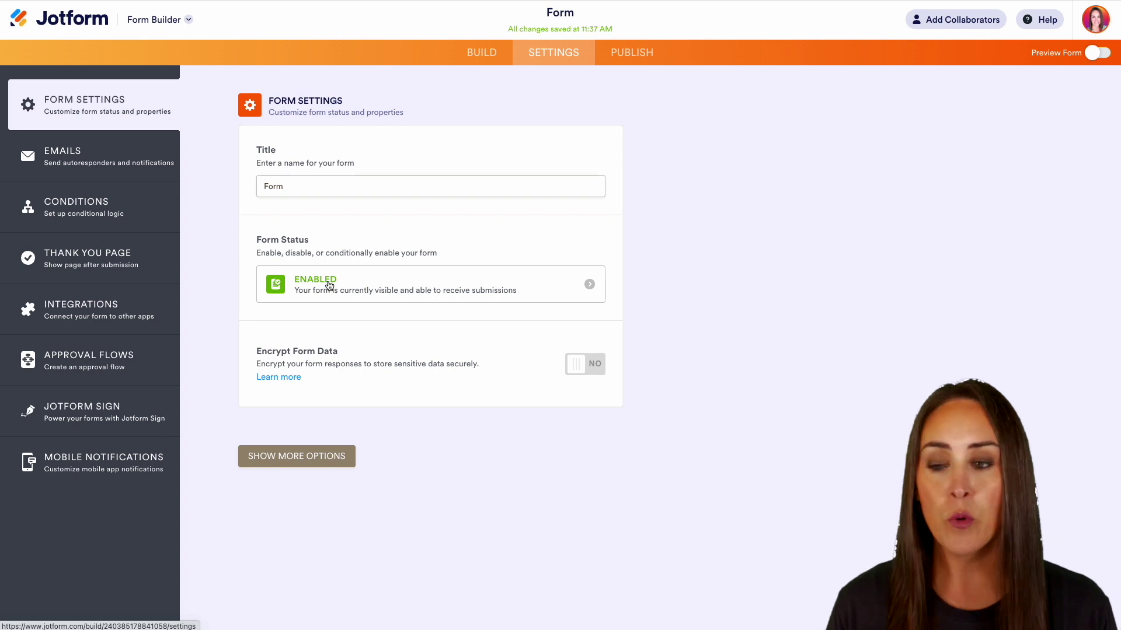
{"action": "left_click", "coordinate": [111, 216]}
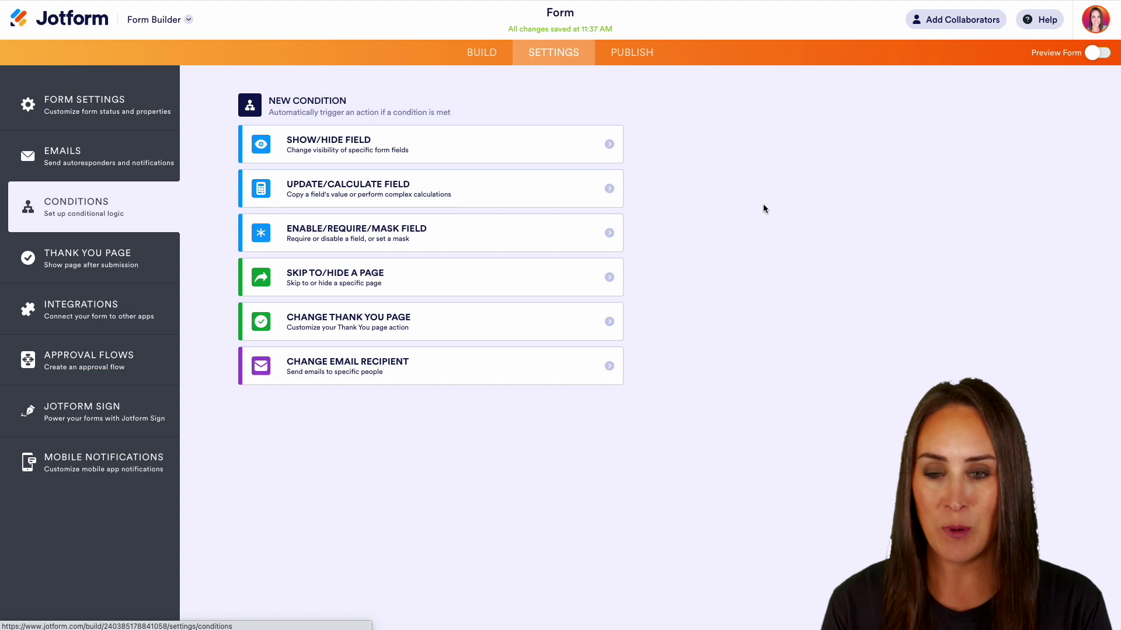
- Add a Show/Hide rule: if How did you hear about us? equals Friend, show Friend's Name
{"action": "left_click", "coordinate": [401, 154]}
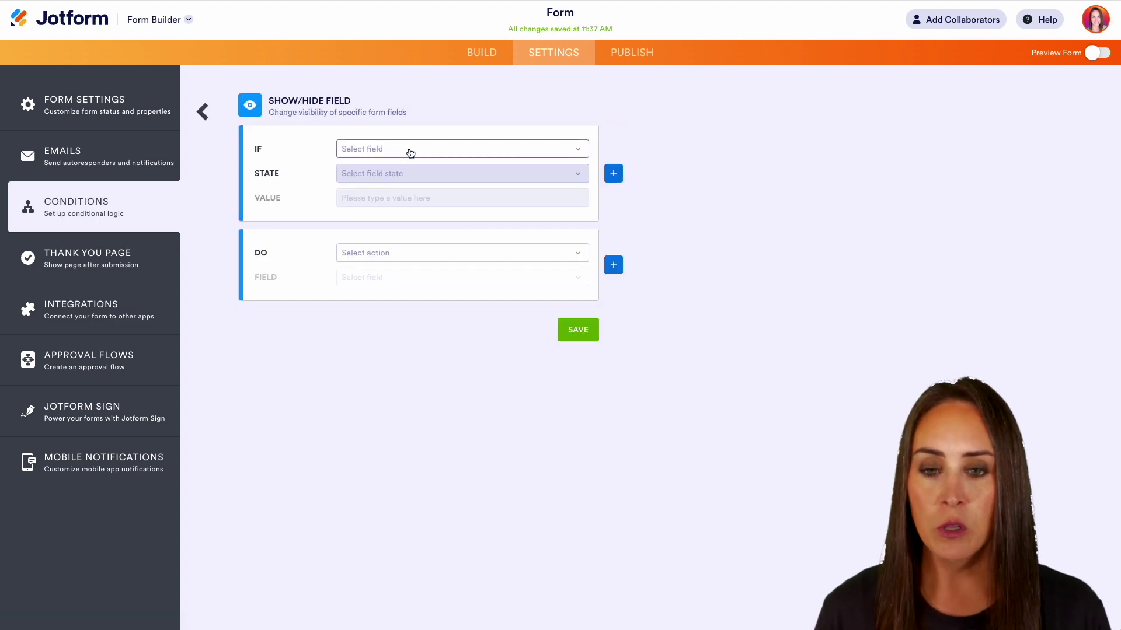
{"action": "left_click", "coordinate": [410, 153]}
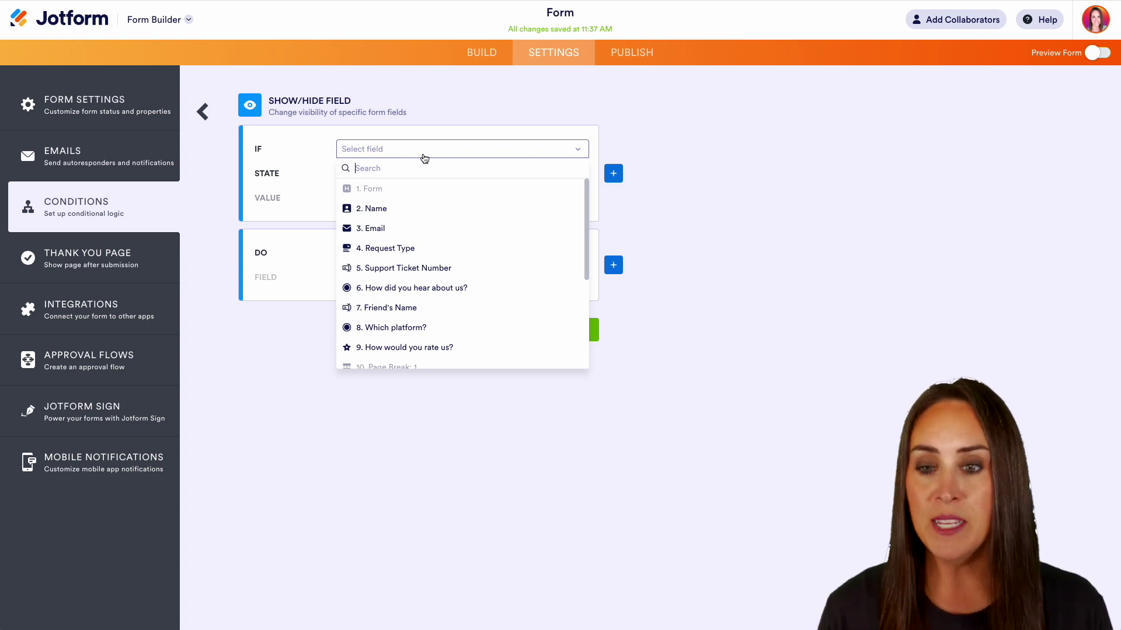
{"action": "left_click", "coordinate": [394, 288]}
{"action": "left_click", "coordinate": [402, 175]}
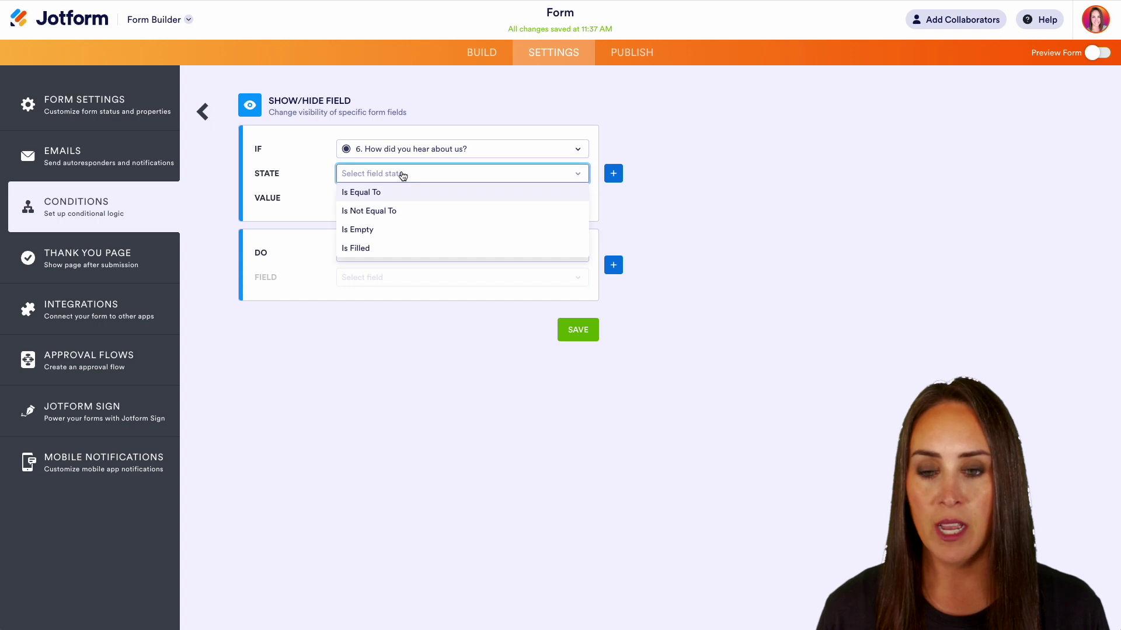
{"action": "left_click", "coordinate": [401, 192]}
{"action": "left_click", "coordinate": [397, 199]}
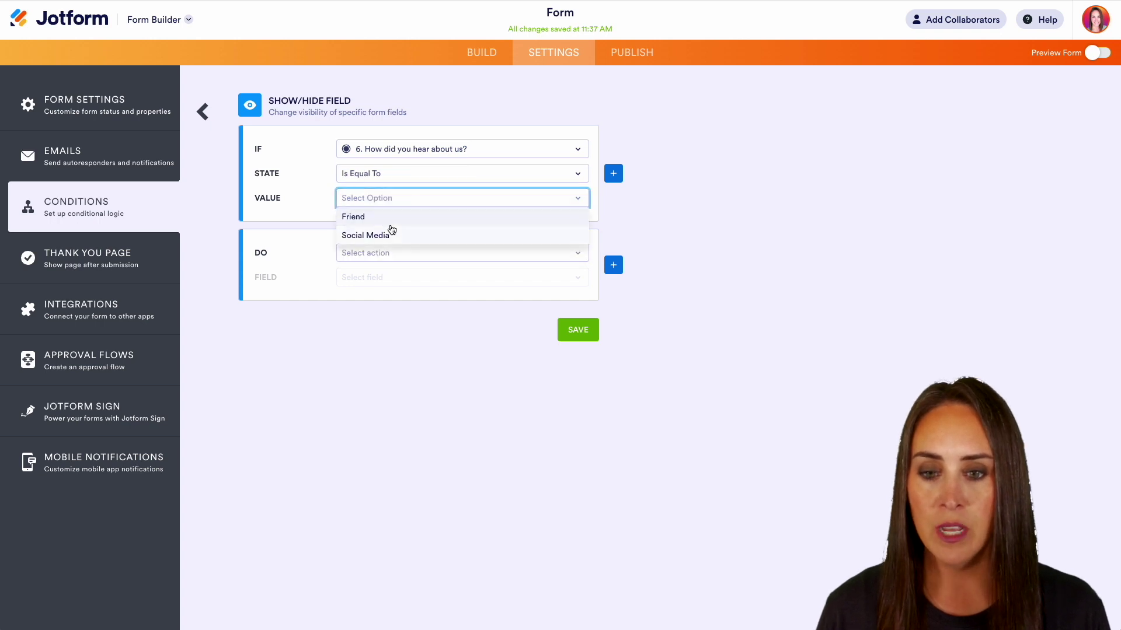
{"action": "left_click", "coordinate": [386, 217]}
{"action": "left_click", "coordinate": [388, 255]}
{"action": "left_click", "coordinate": [390, 291]}
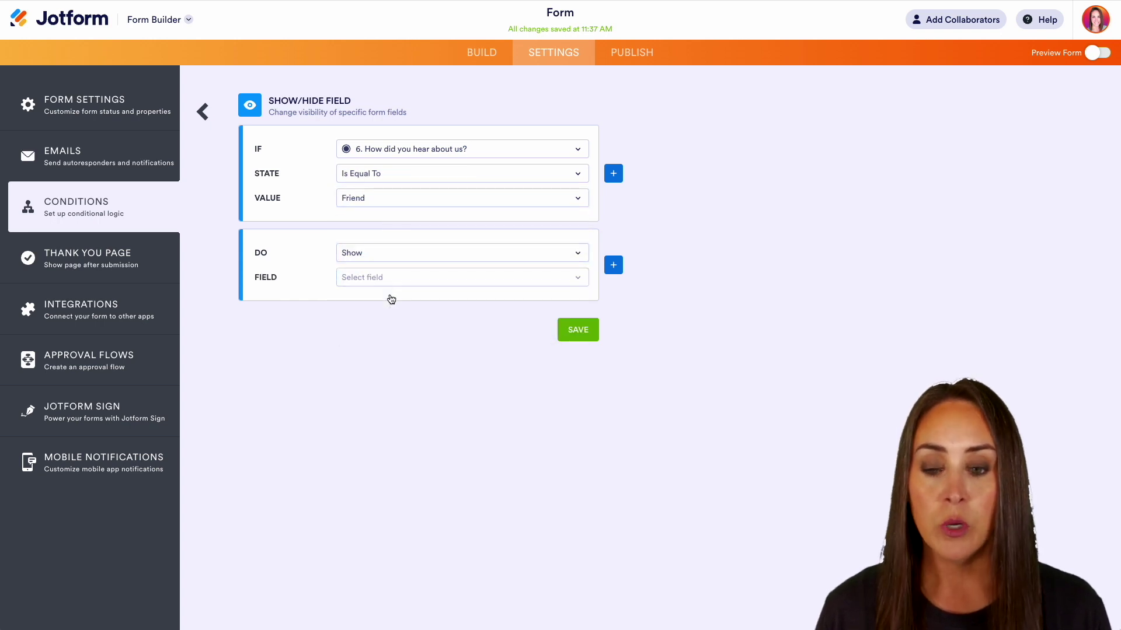
{"action": "left_click", "coordinate": [389, 279]}
{"action": "left_click", "coordinate": [394, 434]}
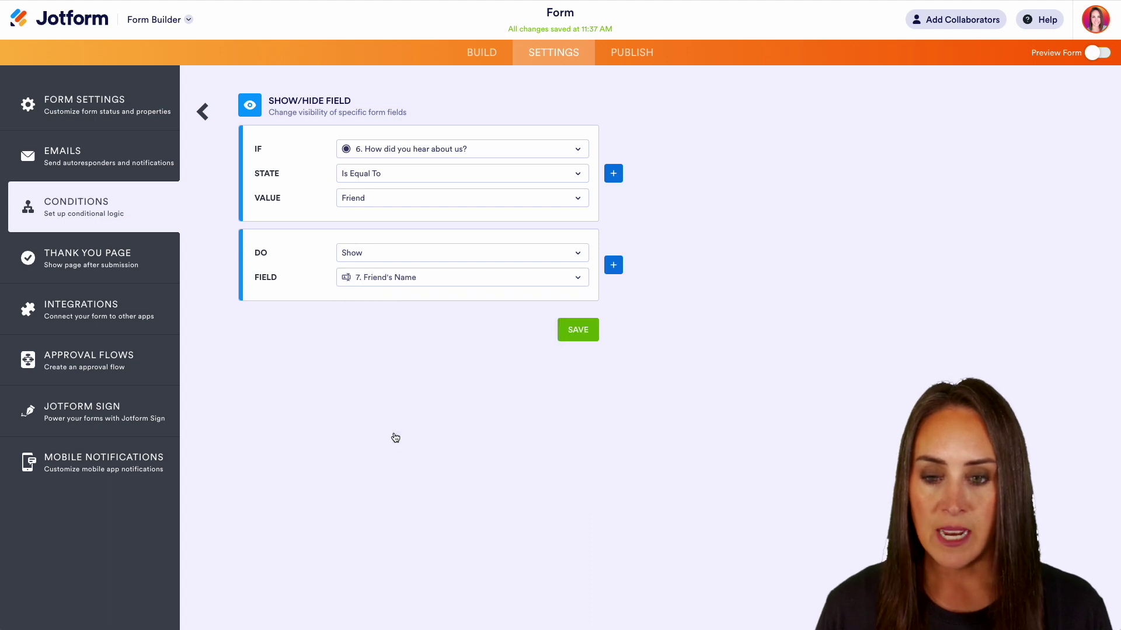
{"action": "left_click", "coordinate": [577, 338]}
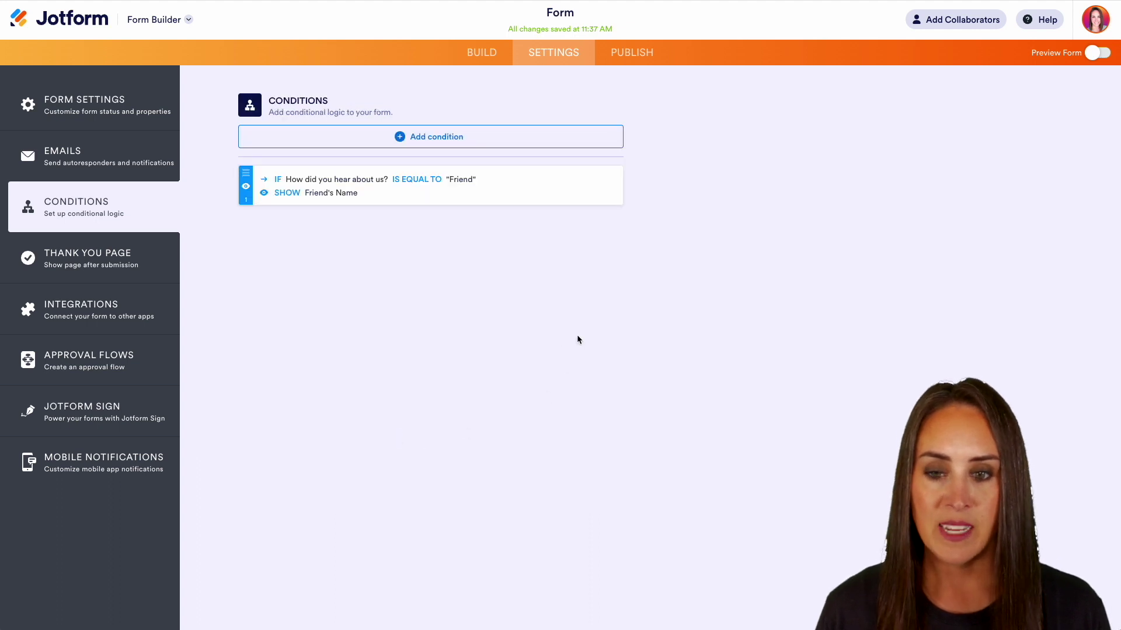
- Add a second rule showing Which platform? when How did you hear about us? equals Social Media
{"action": "left_click", "coordinate": [437, 147]}
{"action": "left_click", "coordinate": [436, 147]}
{"action": "left_click", "coordinate": [415, 151]}
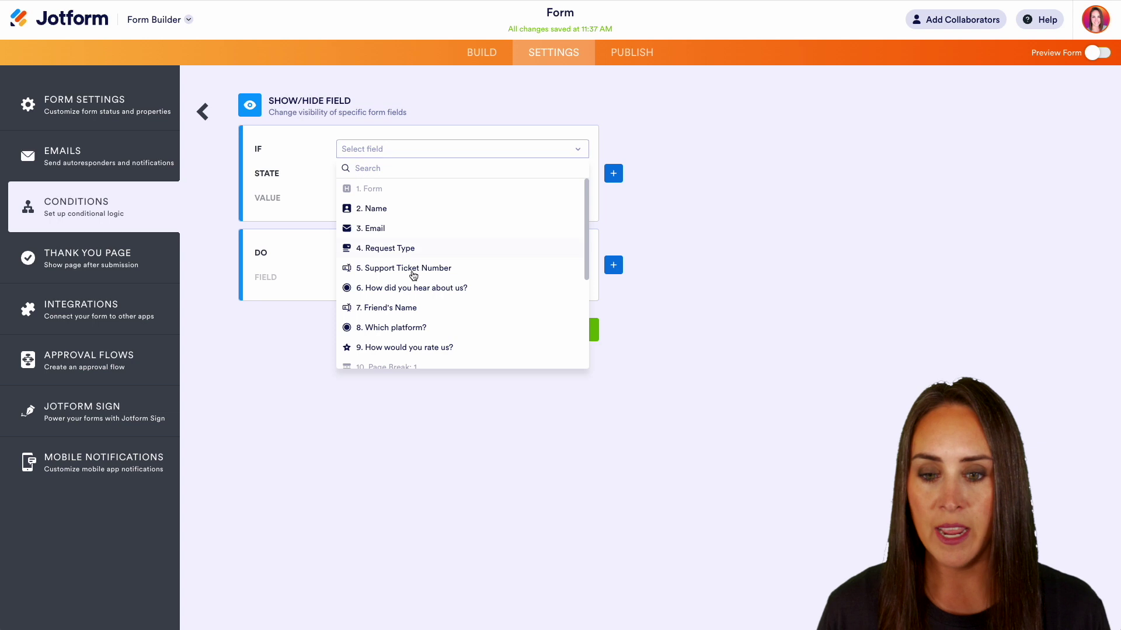
{"action": "left_click", "coordinate": [413, 296]}
{"action": "left_click", "coordinate": [396, 174]}
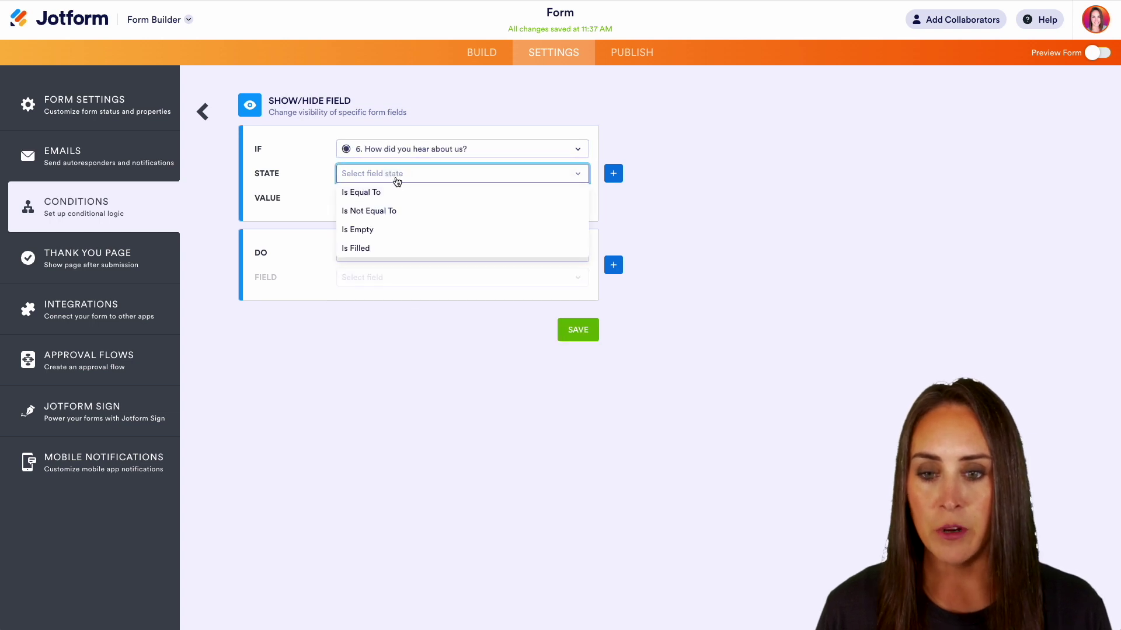
{"action": "left_click", "coordinate": [396, 191]}
{"action": "left_click", "coordinate": [395, 198]}
{"action": "left_click", "coordinate": [381, 238]}
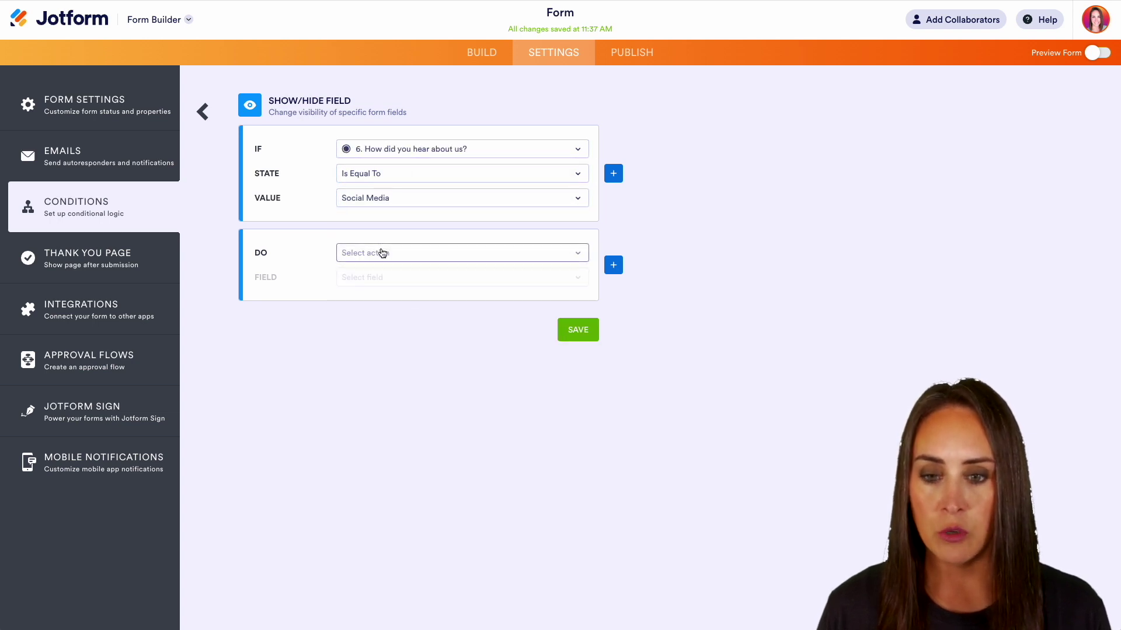
{"action": "left_click", "coordinate": [382, 253]}
{"action": "left_click", "coordinate": [382, 290]}
{"action": "left_click", "coordinate": [387, 280]}
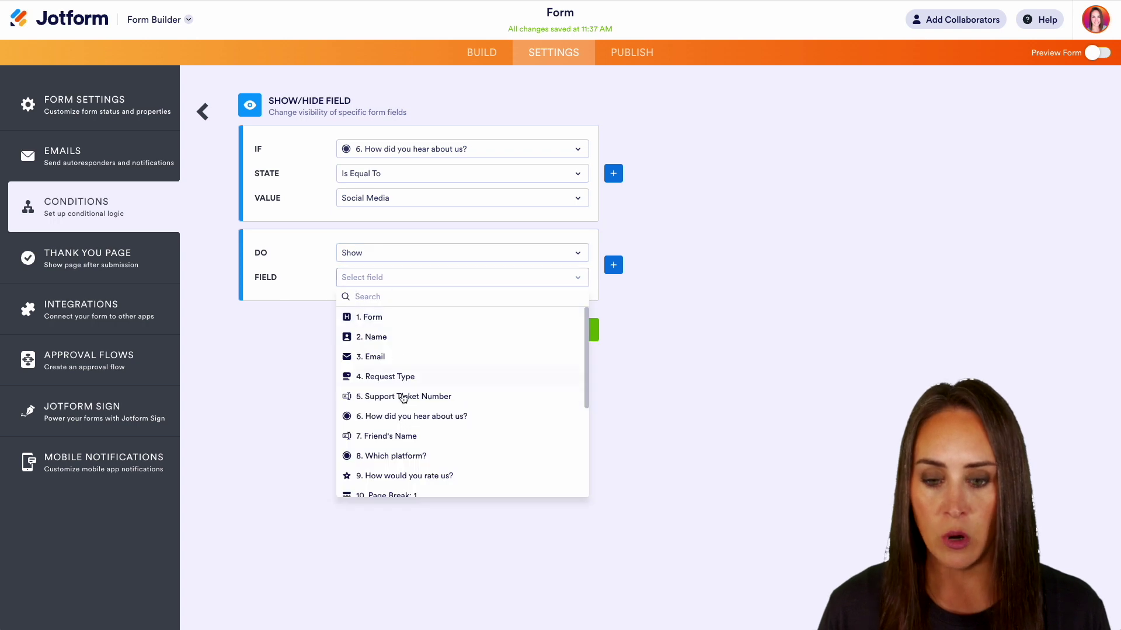
{"action": "left_click", "coordinate": [409, 456]}
{"action": "left_click", "coordinate": [583, 331]}
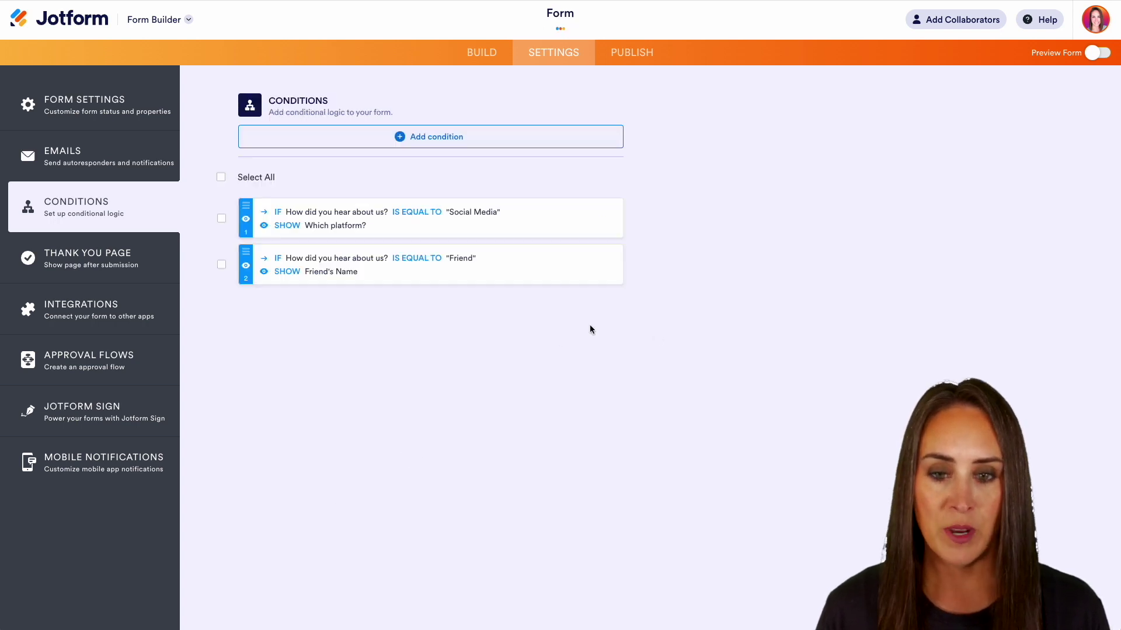
{"action": "left_click", "coordinate": [1097, 54]}
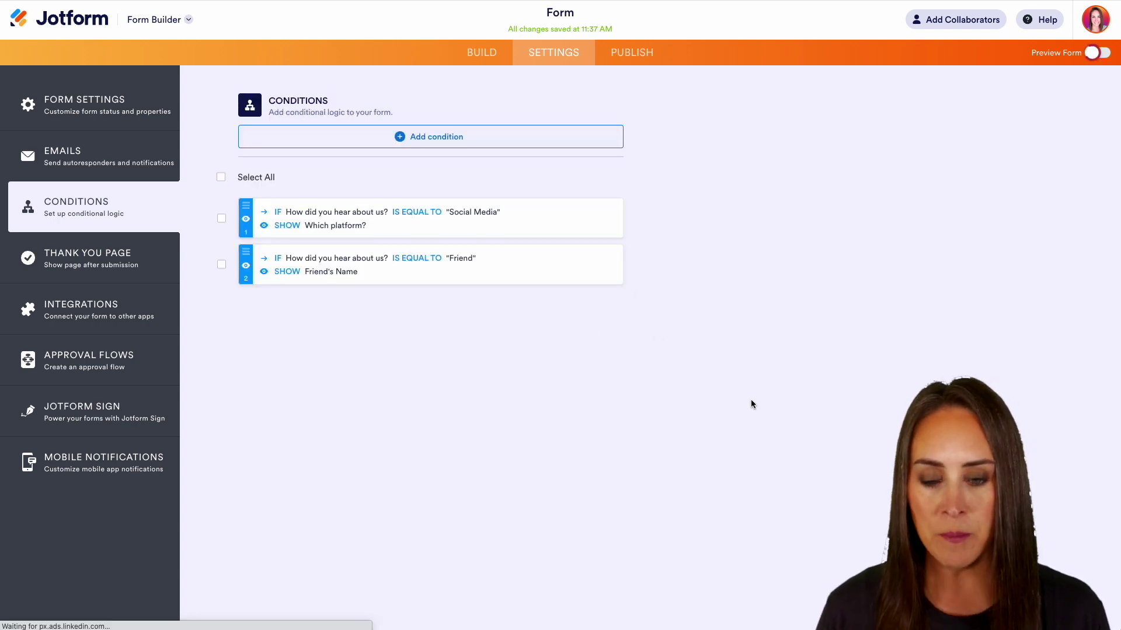
{"action": "scroll", "coordinate": [810, 404], "scroll_direction": "down", "scroll_amount": 2}
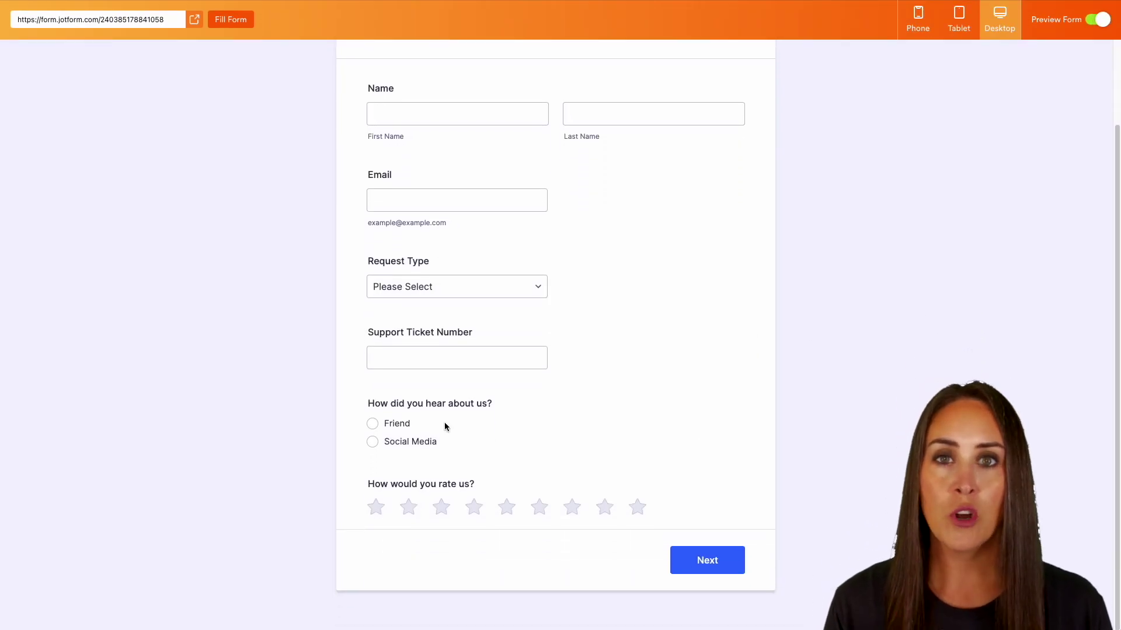
{"action": "left_click", "coordinate": [373, 424]}
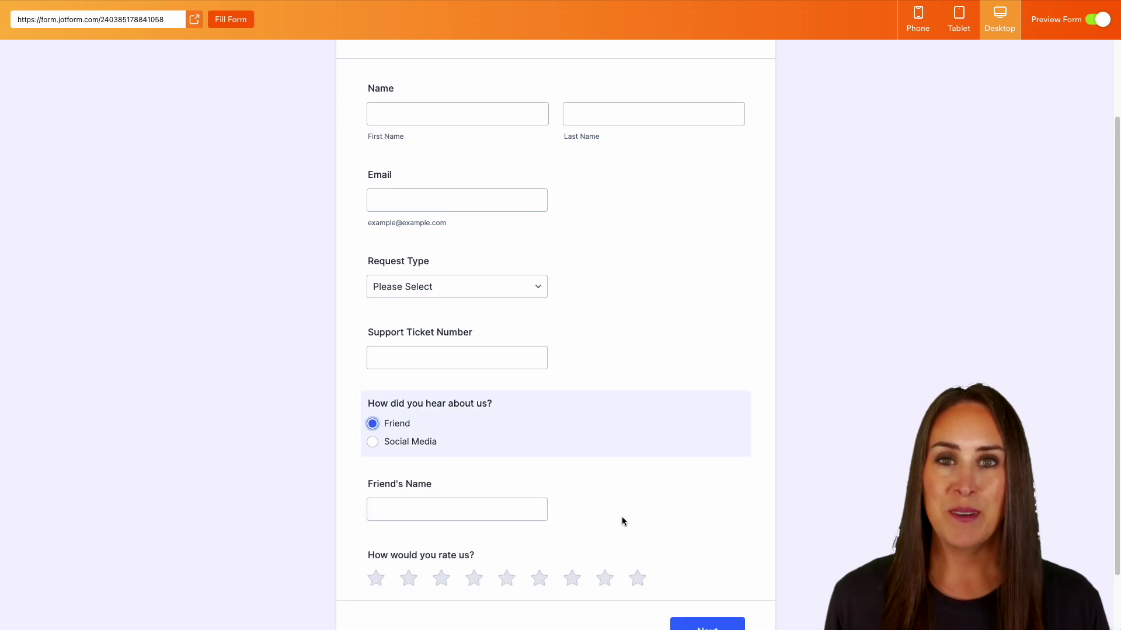
{"action": "left_click", "coordinate": [374, 443]}
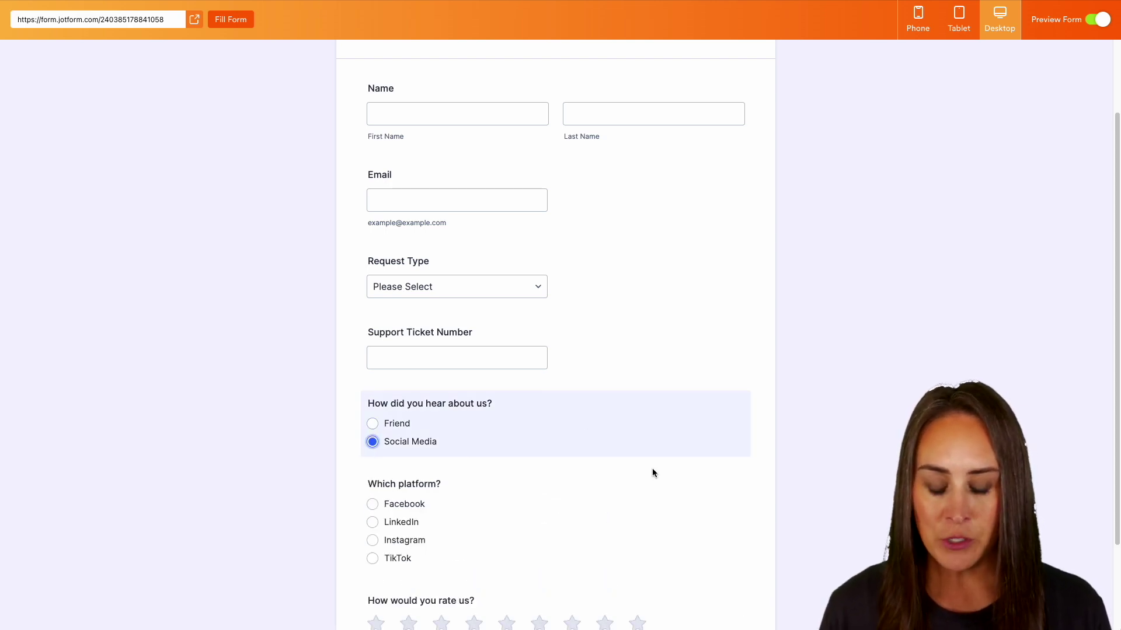
{"action": "scroll", "coordinate": [652, 469], "scroll_direction": "down", "scroll_amount": 2}
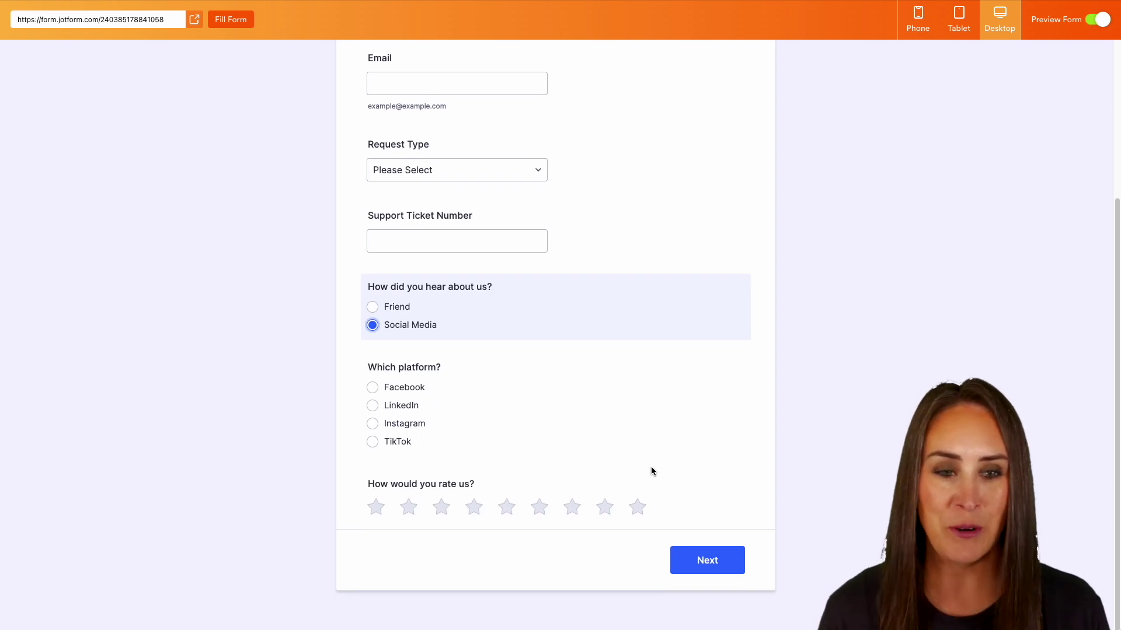
- Start an Update/Calculate Field condition triggered when question 12 is equal to Yes
{"action": "left_click", "coordinate": [1099, 20]}
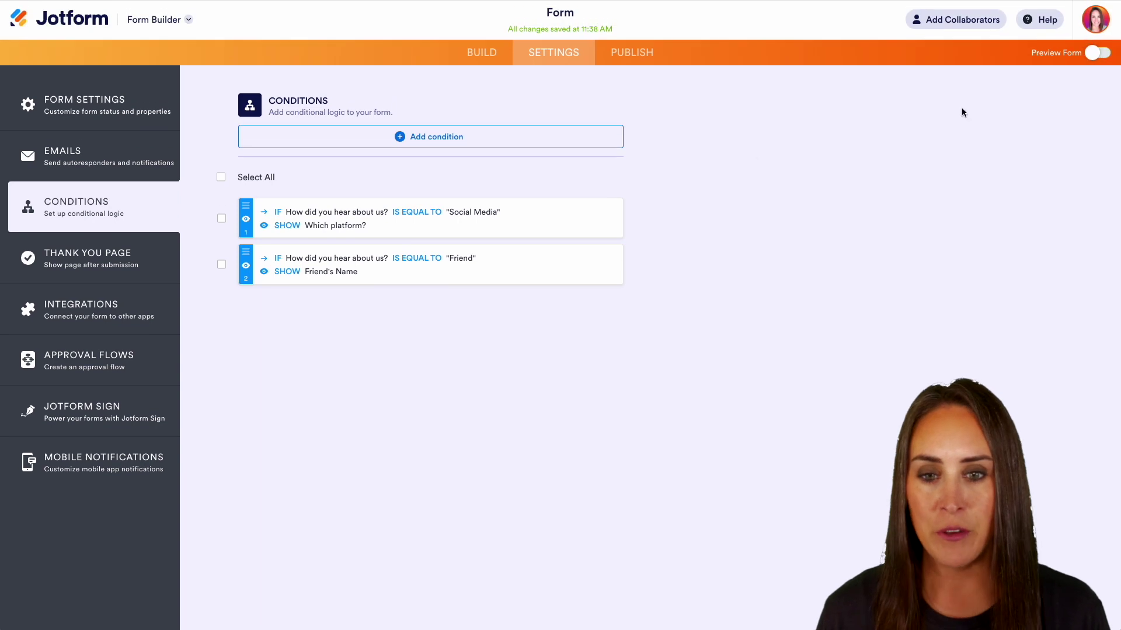
{"action": "left_click", "coordinate": [411, 139]}
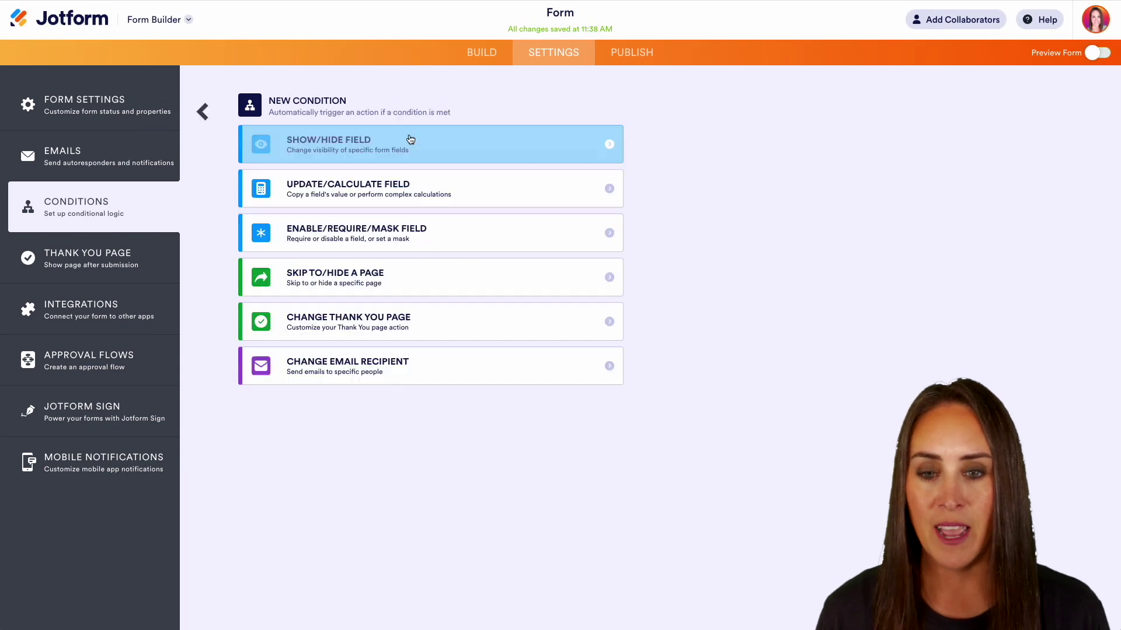
{"action": "left_click", "coordinate": [429, 192]}
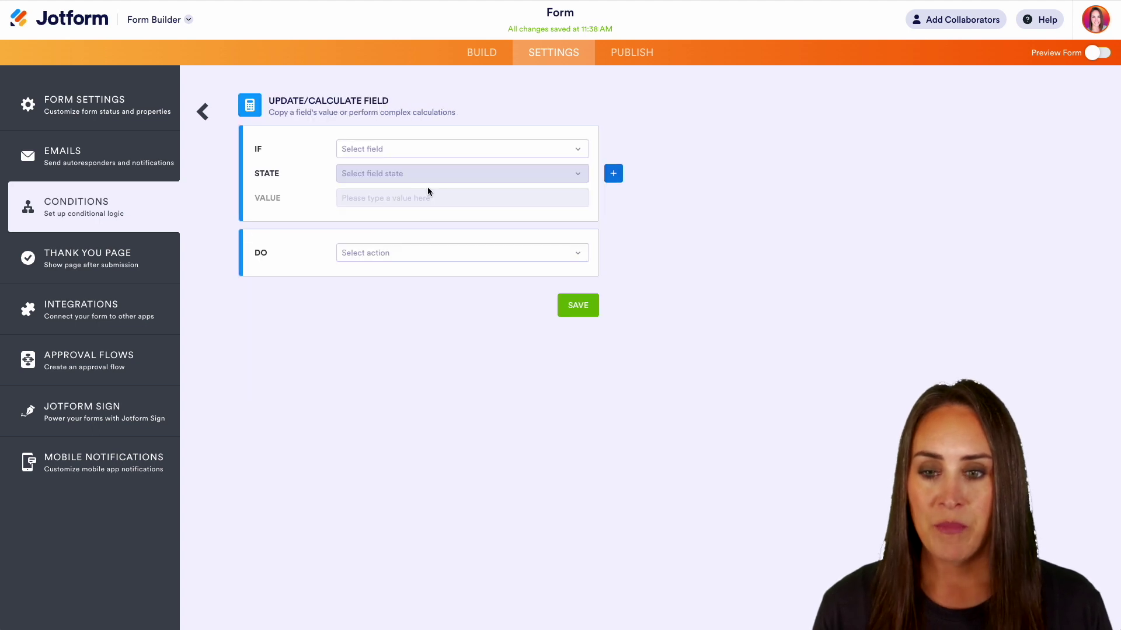
{"action": "left_click", "coordinate": [407, 150]}
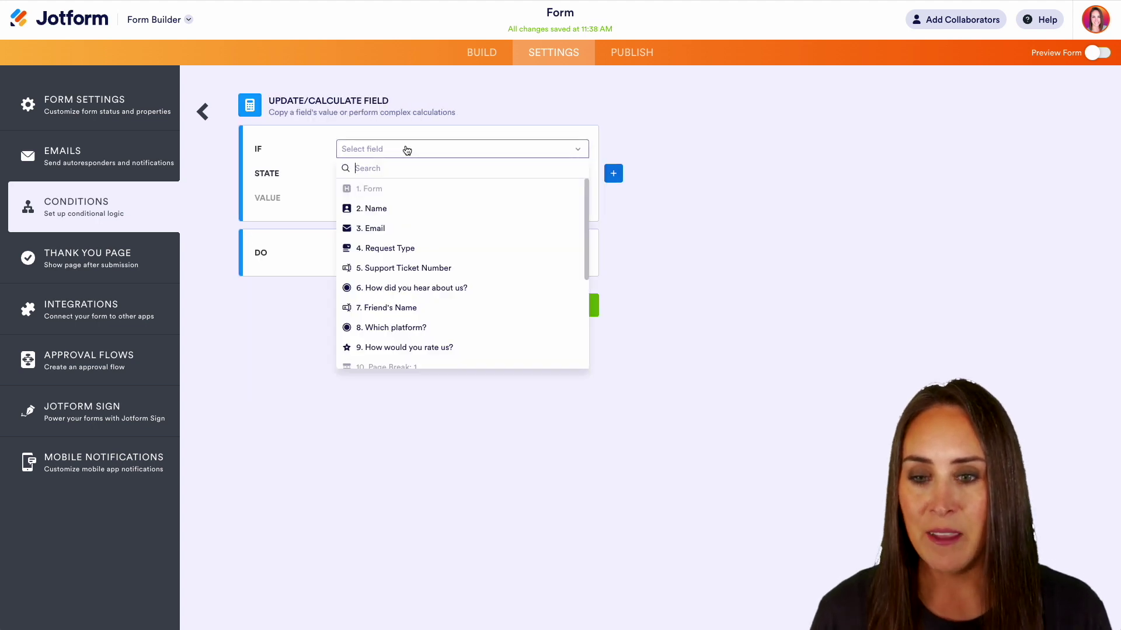
{"action": "scroll", "coordinate": [370, 245], "scroll_direction": "down", "scroll_amount": 3}
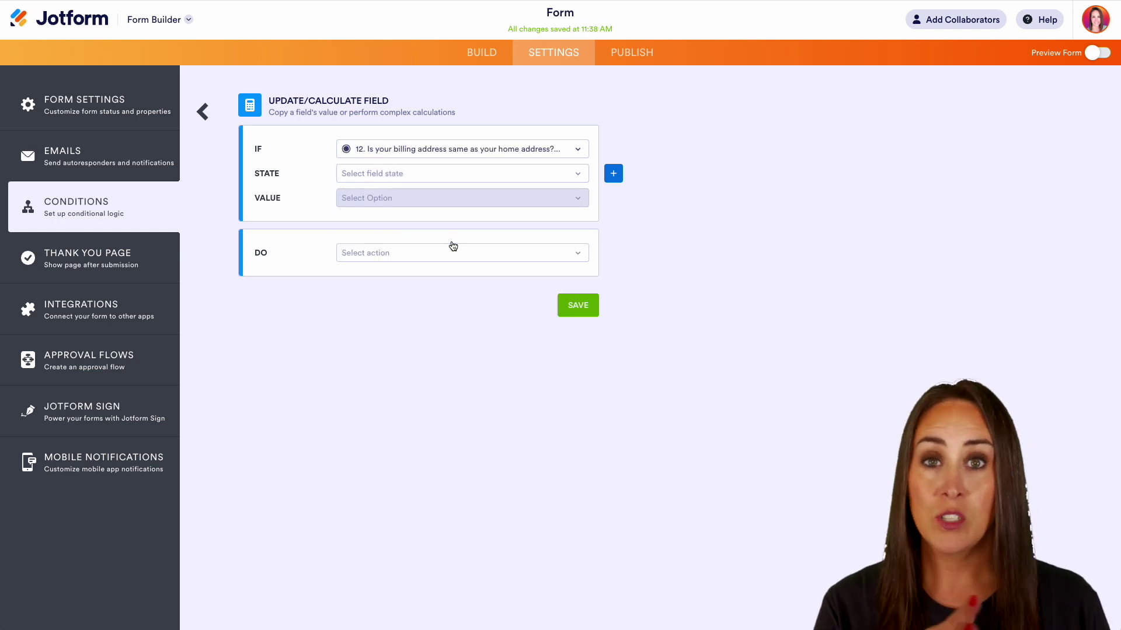
{"action": "left_click", "coordinate": [407, 175]}
{"action": "left_click", "coordinate": [402, 190]}
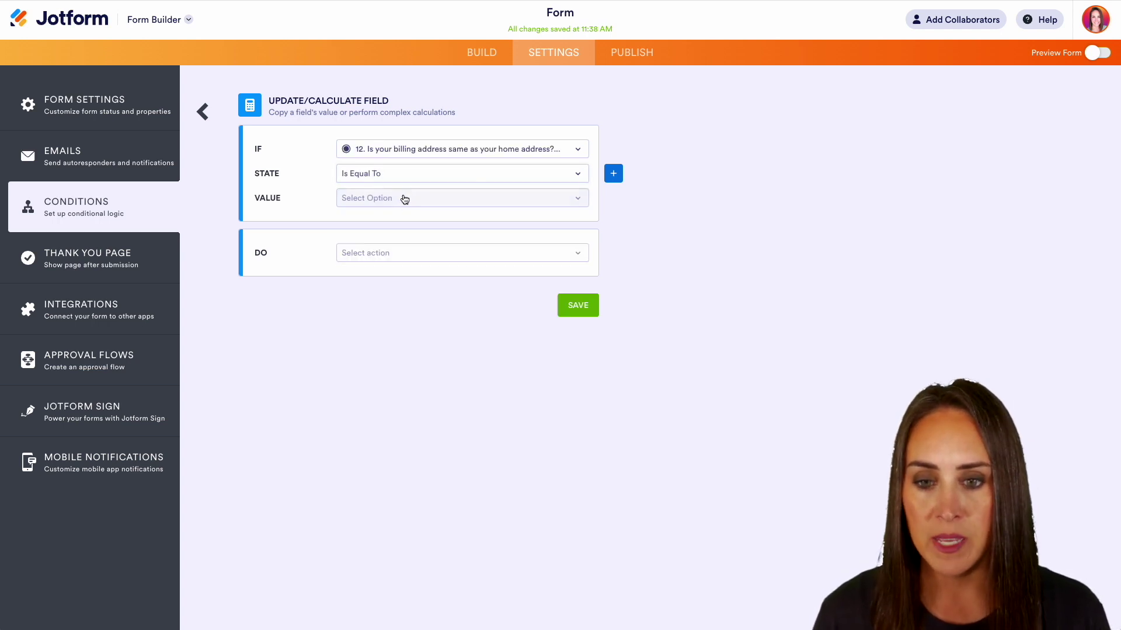
{"action": "left_click", "coordinate": [403, 198]}
{"action": "left_click", "coordinate": [394, 217]}
- Make the rule copy Home Address into Billing Address and save it
{"action": "left_click", "coordinate": [407, 255]}
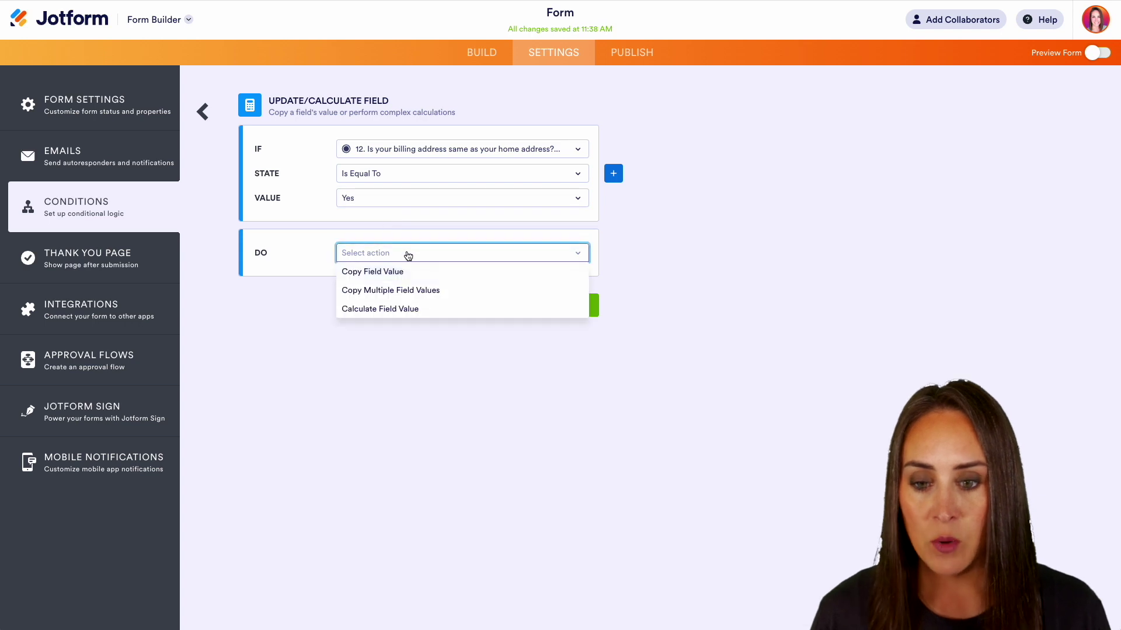
{"action": "left_click", "coordinate": [413, 292]}
{"action": "left_click", "coordinate": [387, 279]}
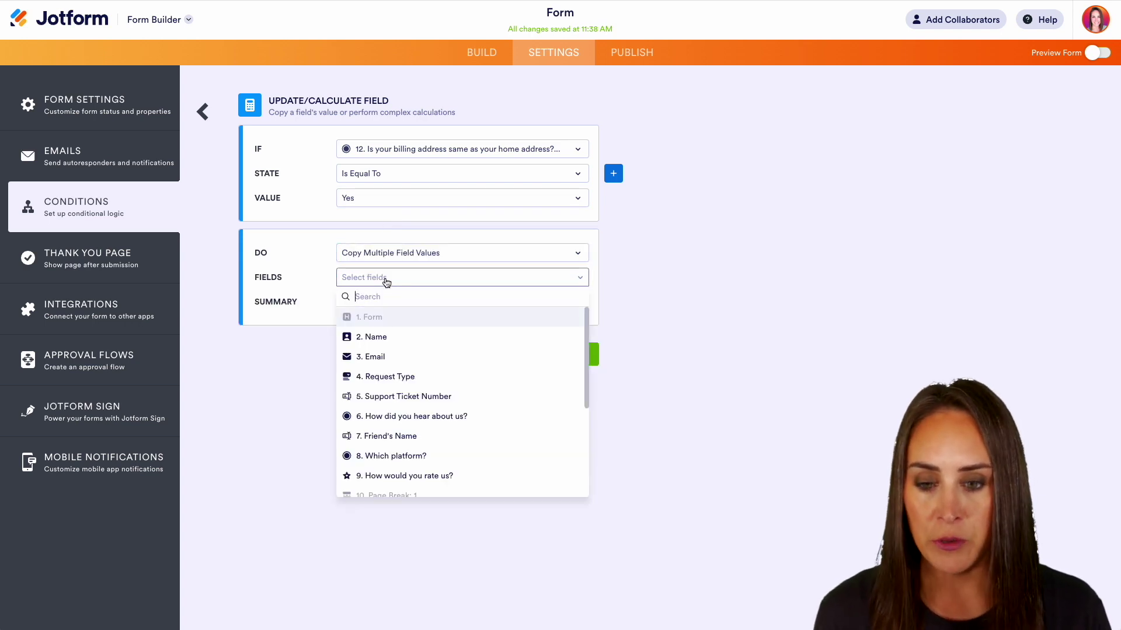
{"action": "scroll", "coordinate": [413, 342], "scroll_direction": "down", "scroll_amount": 3}
{"action": "left_click", "coordinate": [411, 350]}
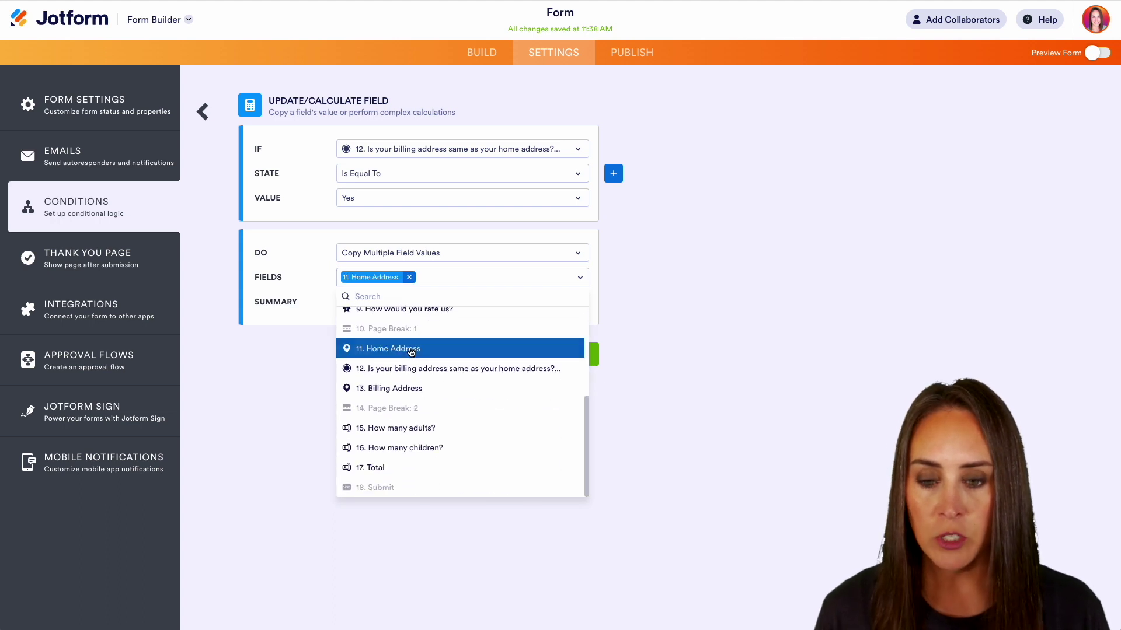
{"action": "left_click", "coordinate": [305, 346]}
{"action": "left_click", "coordinate": [410, 306]}
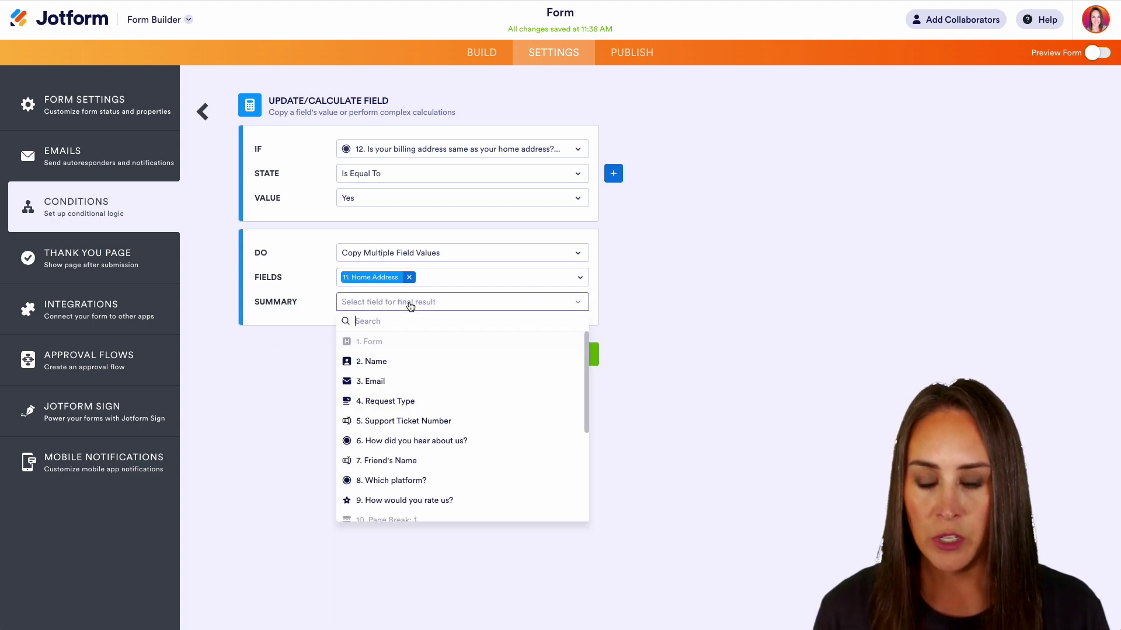
{"action": "scroll", "coordinate": [409, 461], "scroll_direction": "down", "scroll_amount": 3}
{"action": "scroll", "coordinate": [415, 468], "scroll_direction": "down", "scroll_amount": 1}
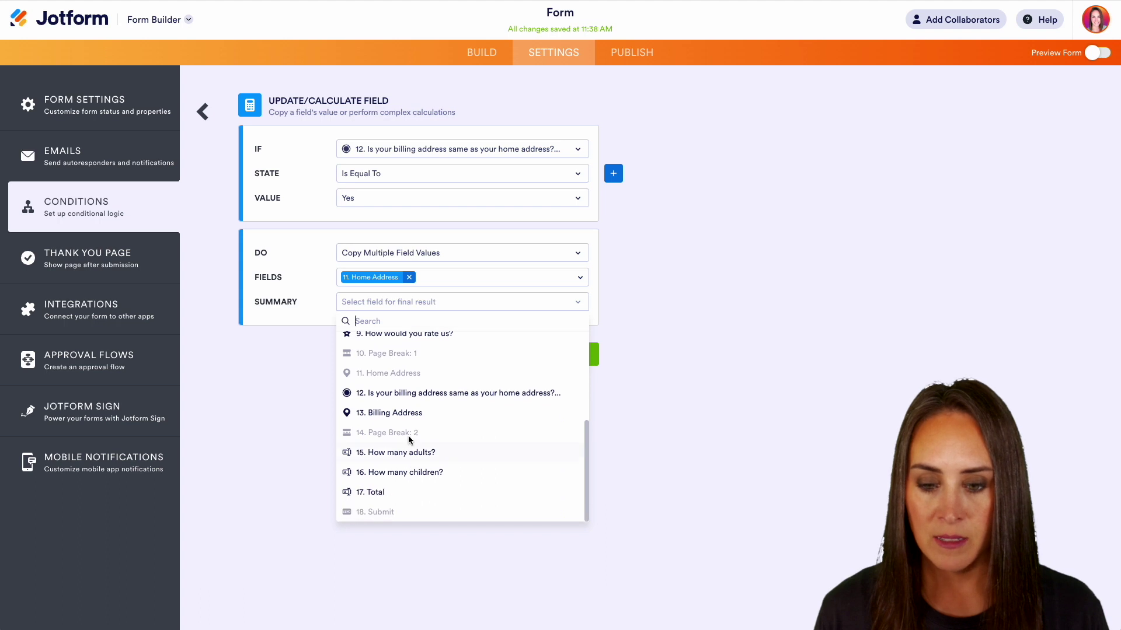
{"action": "left_click", "coordinate": [405, 411]}
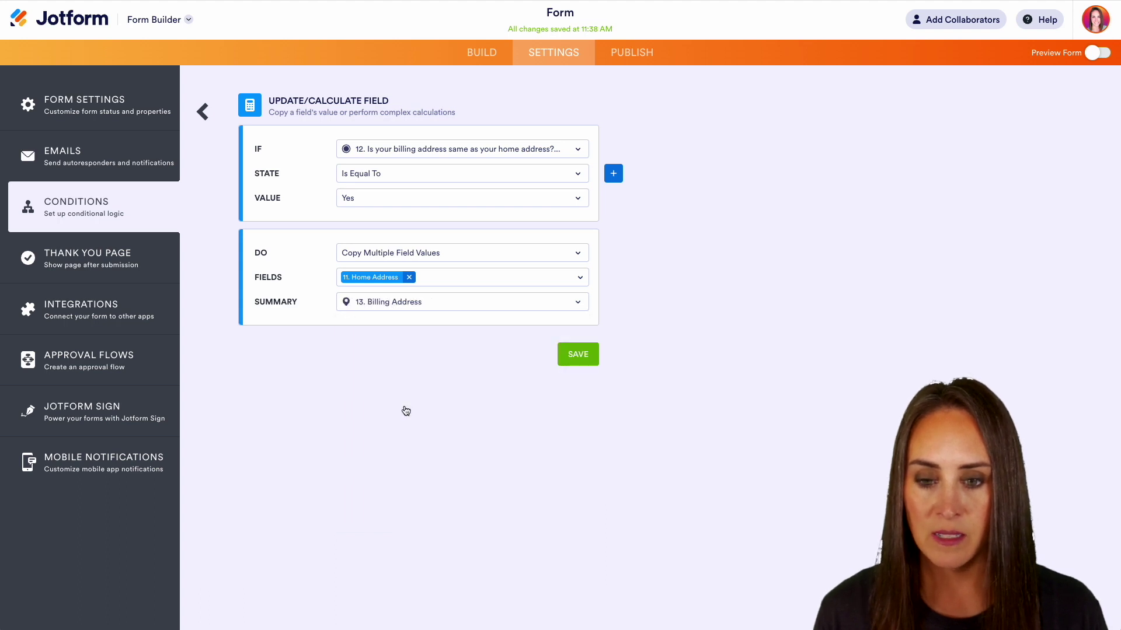
{"action": "left_click", "coordinate": [575, 356]}
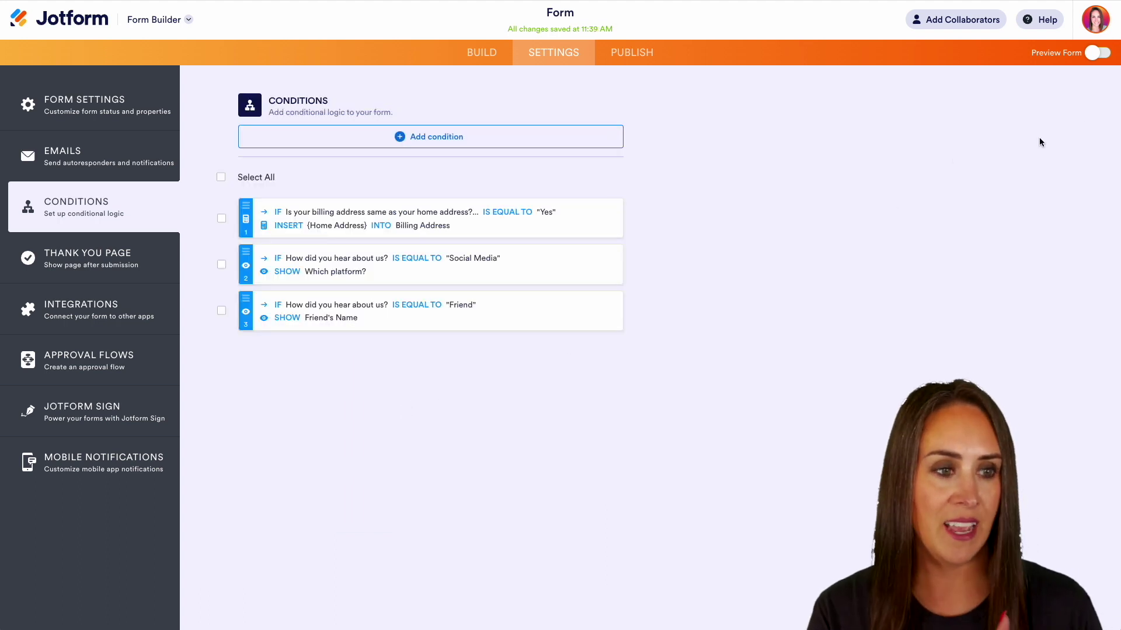
- In the preview, autofill Home Address on page 2 and answer Yes to copy it into Billing Address
{"action": "left_click", "coordinate": [1097, 53]}
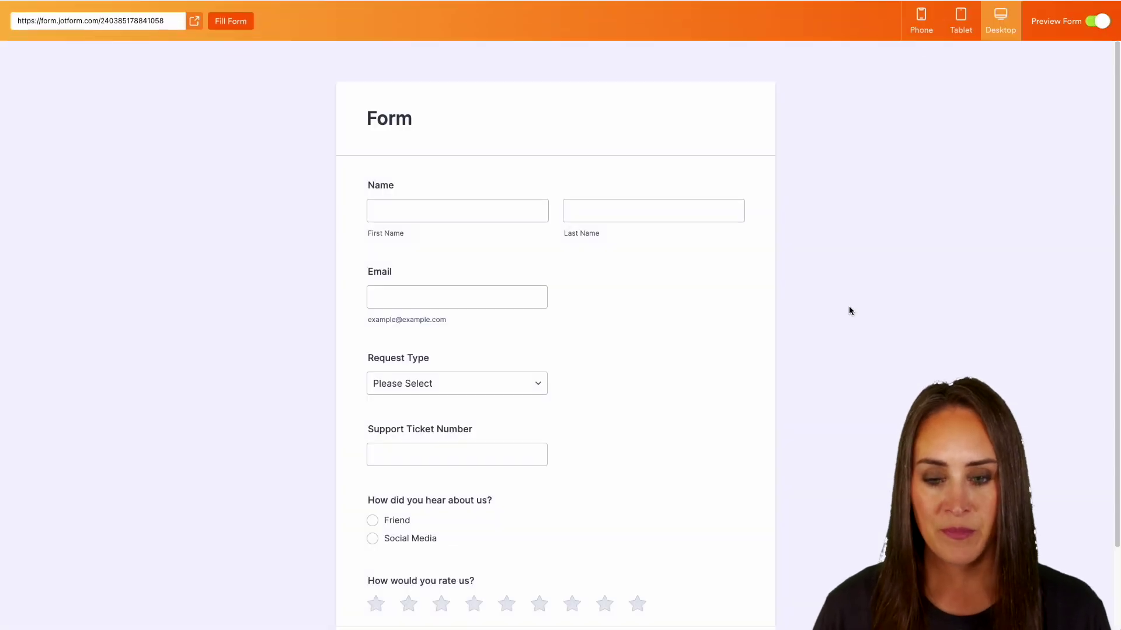
{"action": "scroll", "coordinate": [835, 381], "scroll_direction": "down", "scroll_amount": 3}
{"action": "left_click", "coordinate": [712, 551]}
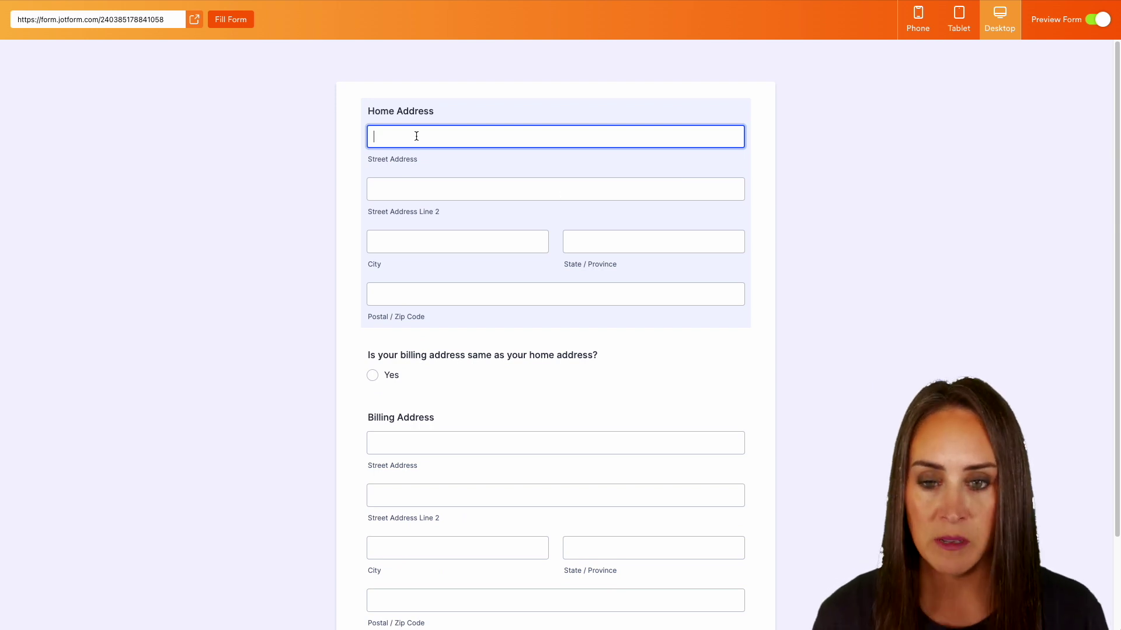
{"action": "left_click", "coordinate": [444, 164]}
{"action": "scroll", "coordinate": [517, 370], "scroll_direction": "down", "scroll_amount": 2}
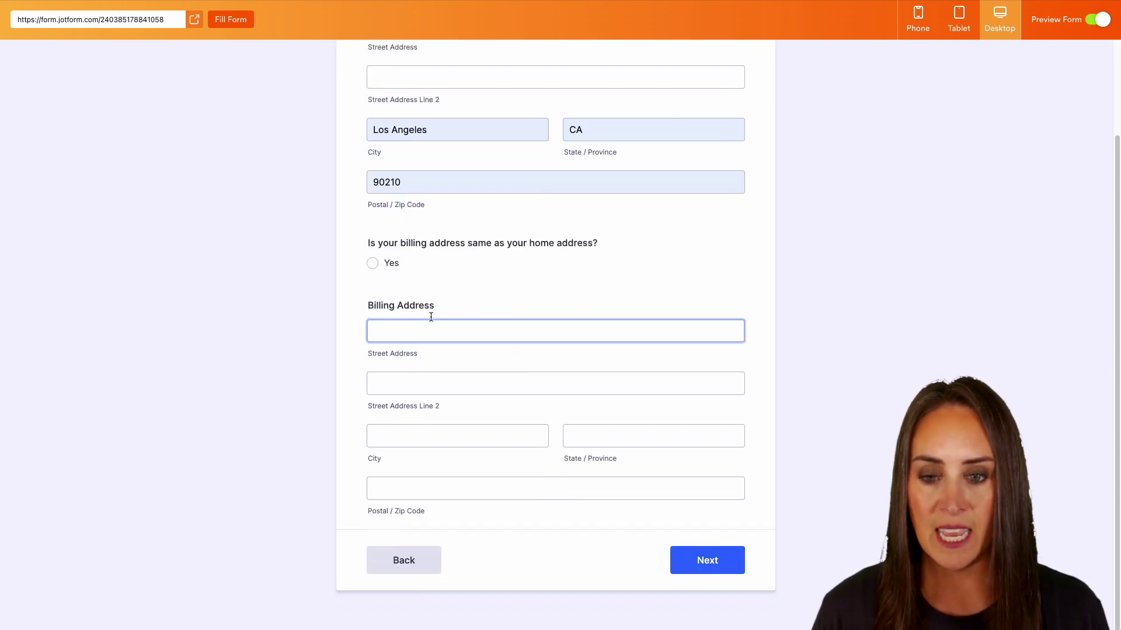
{"action": "left_click", "coordinate": [375, 266]}
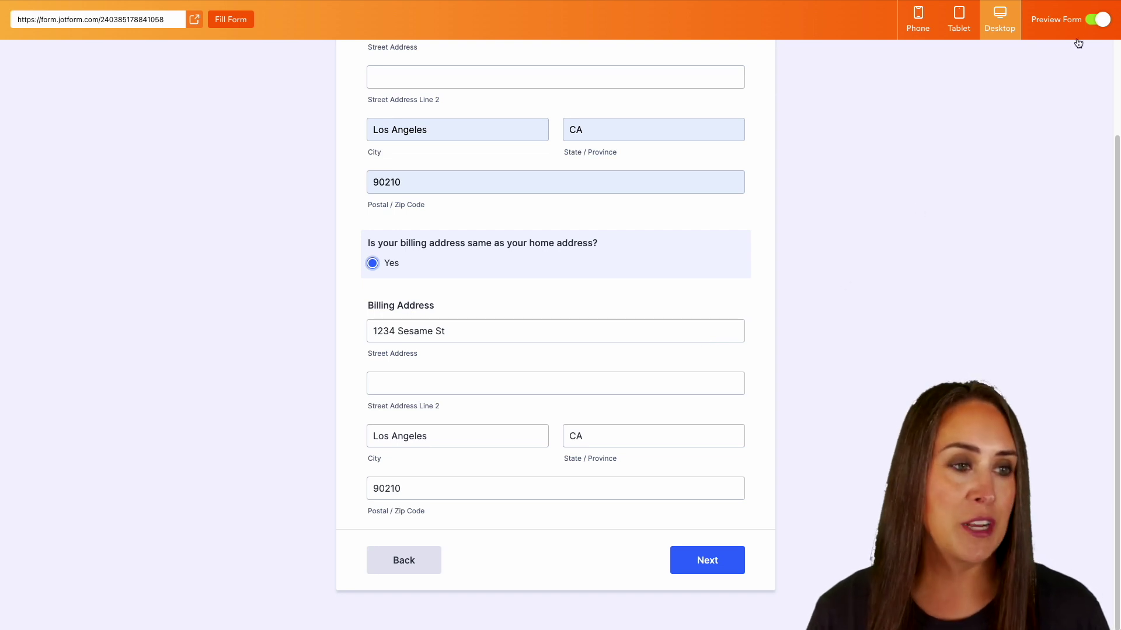
- Start an Update/Calculate Field condition triggered when How many adults? is filled
{"action": "left_click", "coordinate": [1097, 19]}
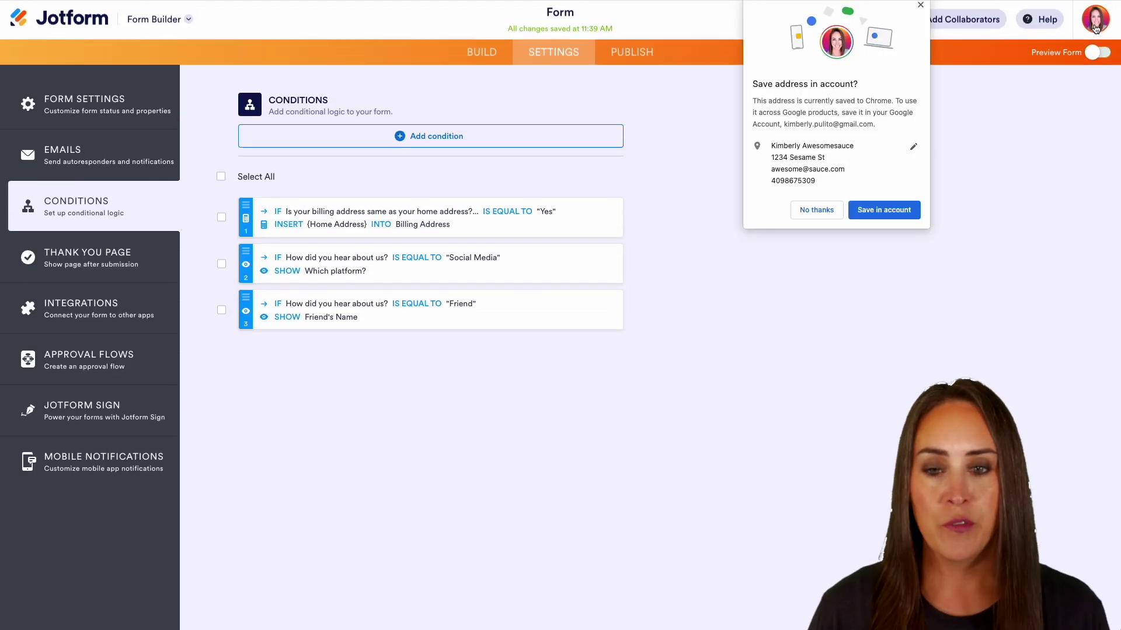
{"action": "left_click", "coordinate": [408, 144]}
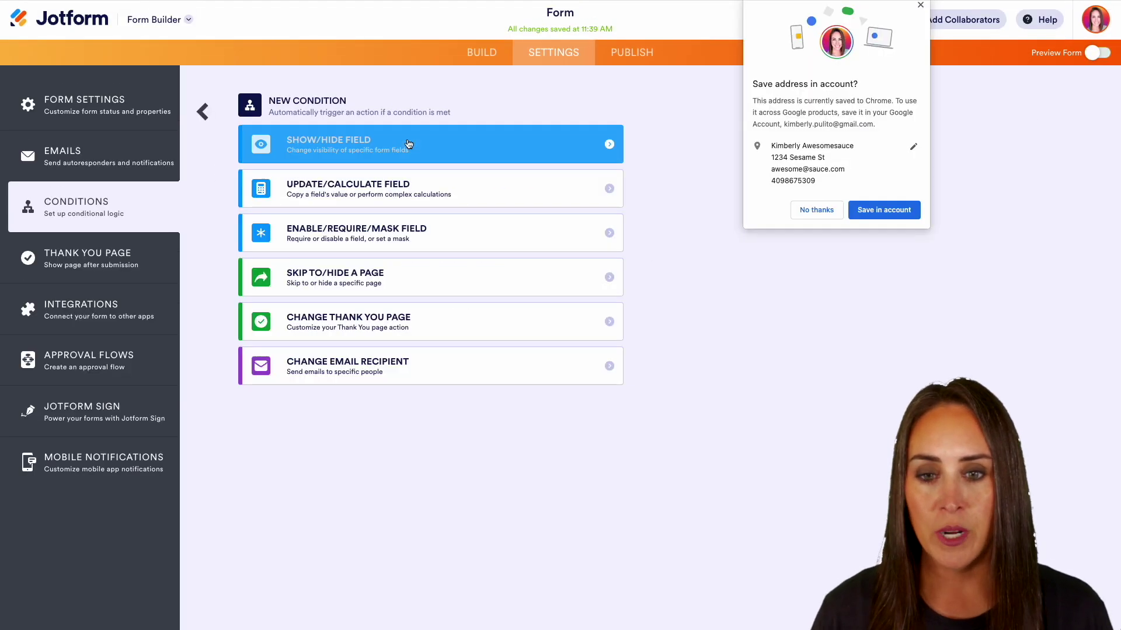
{"action": "left_click", "coordinate": [409, 190]}
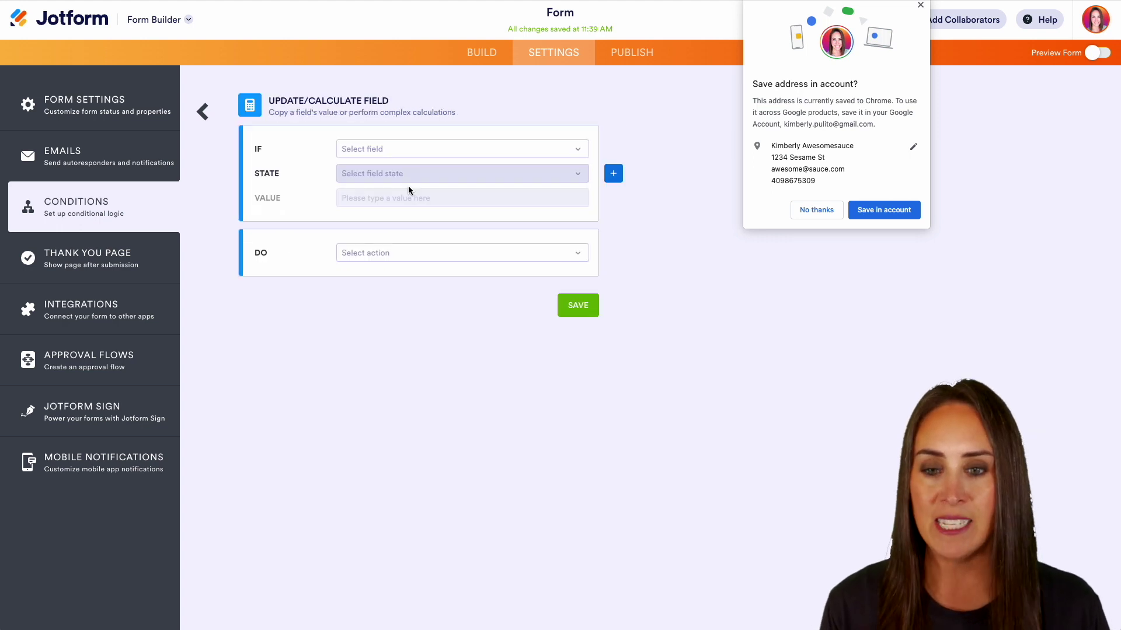
{"action": "left_click", "coordinate": [402, 150]}
{"action": "scroll", "coordinate": [412, 270], "scroll_direction": "down", "scroll_amount": 5}
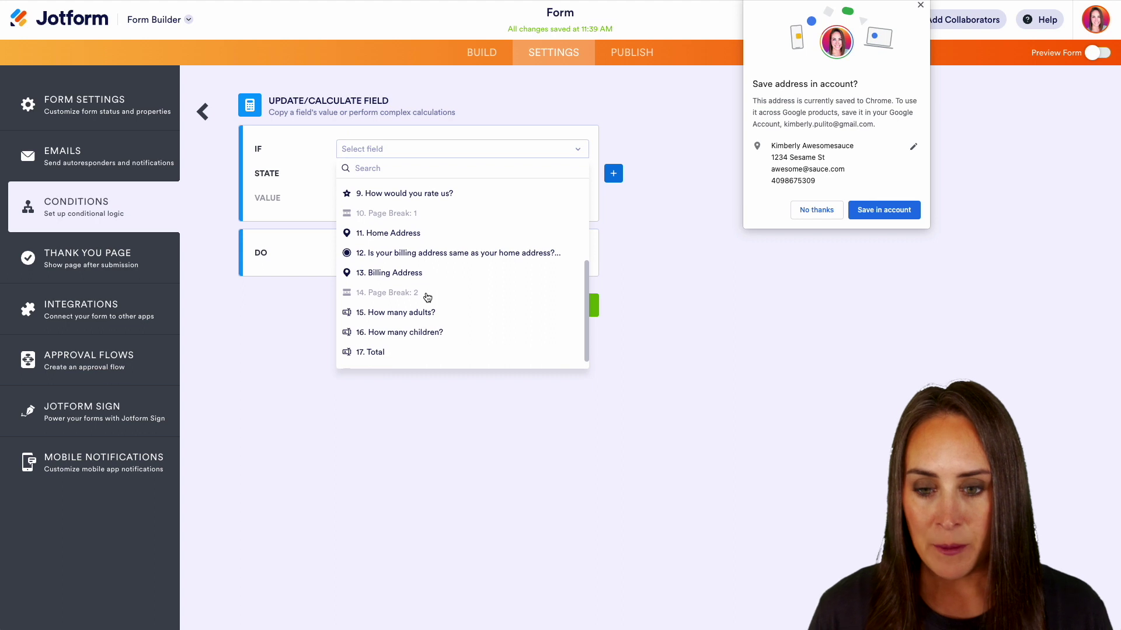
{"action": "left_click", "coordinate": [422, 309]}
{"action": "left_click", "coordinate": [422, 174]}
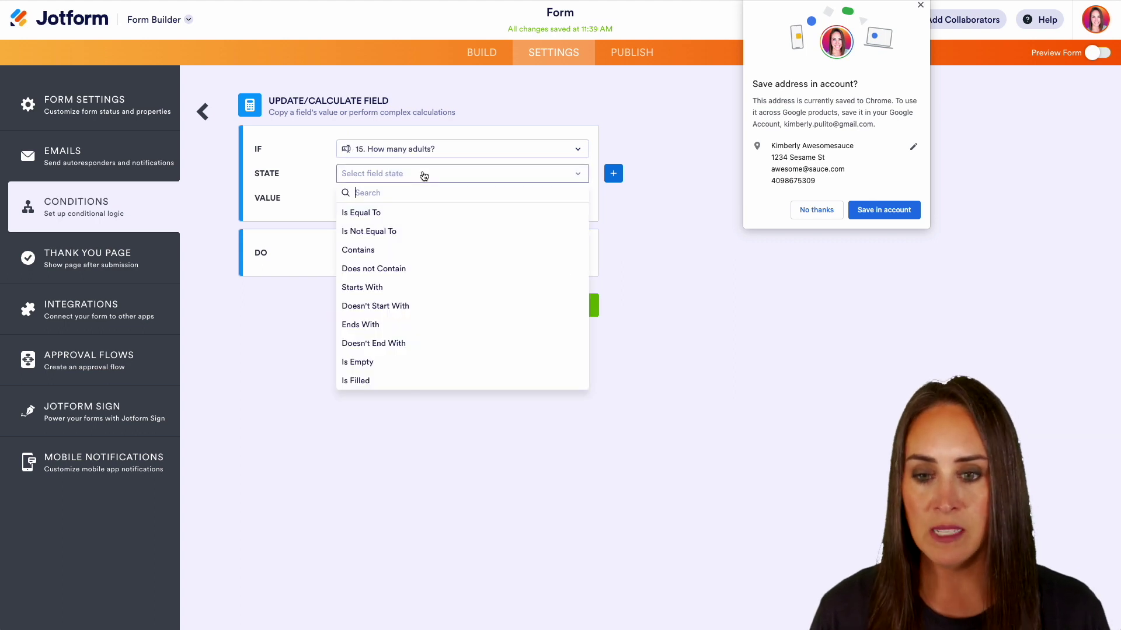
{"action": "left_click", "coordinate": [397, 386]}
- Calculate How many adults? + How many children? into Total and save the rule
{"action": "left_click", "coordinate": [403, 233]}
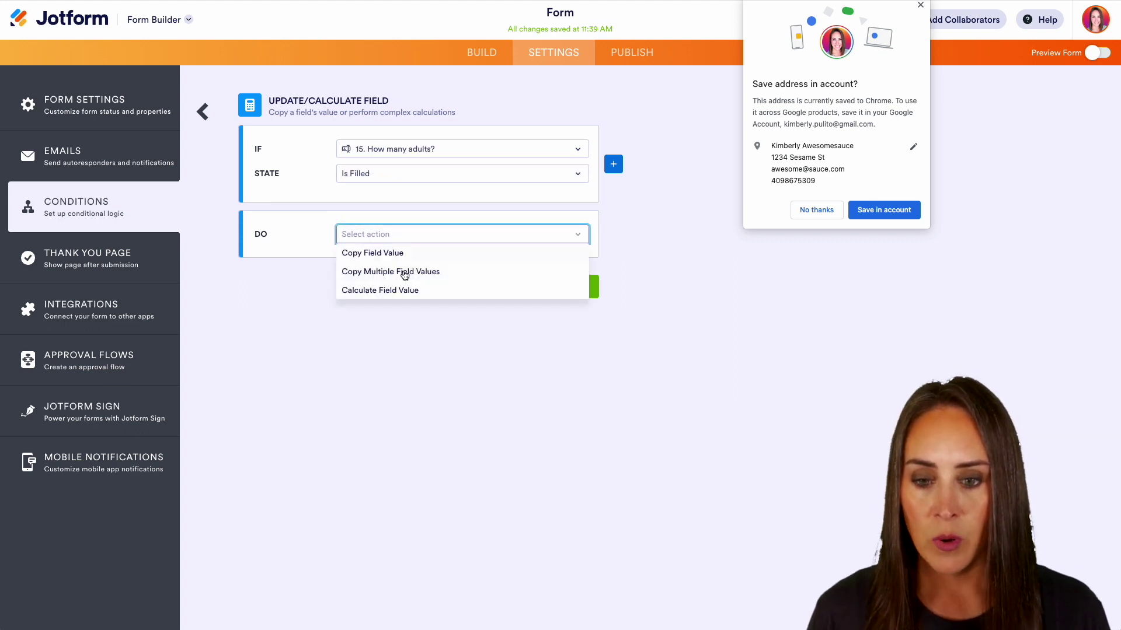
{"action": "left_click", "coordinate": [406, 291]}
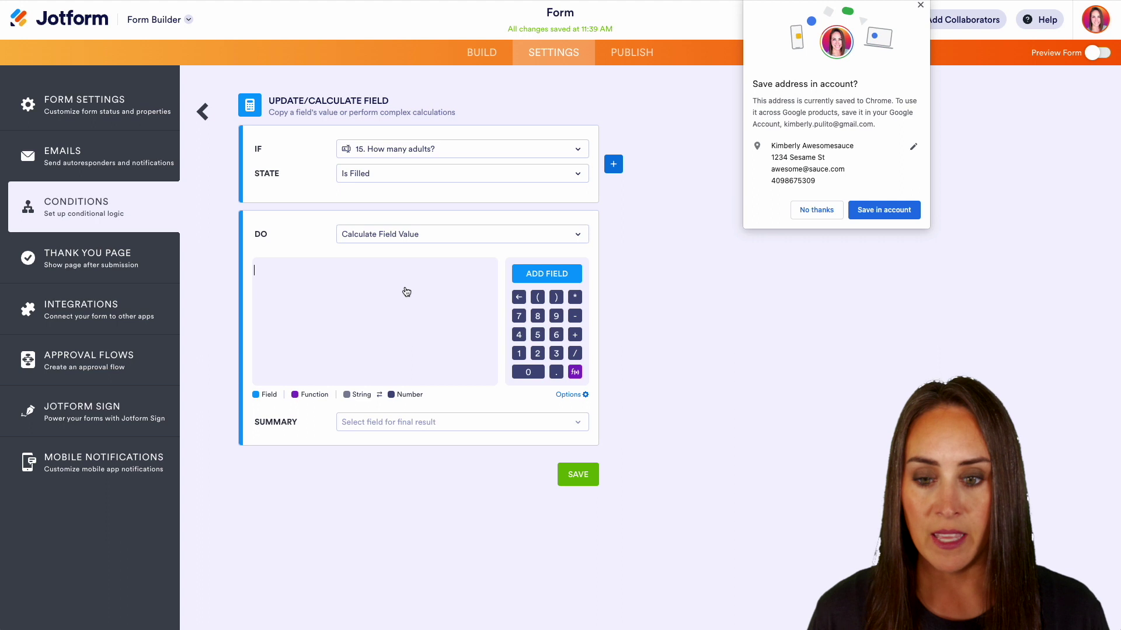
{"action": "left_click", "coordinate": [543, 276]}
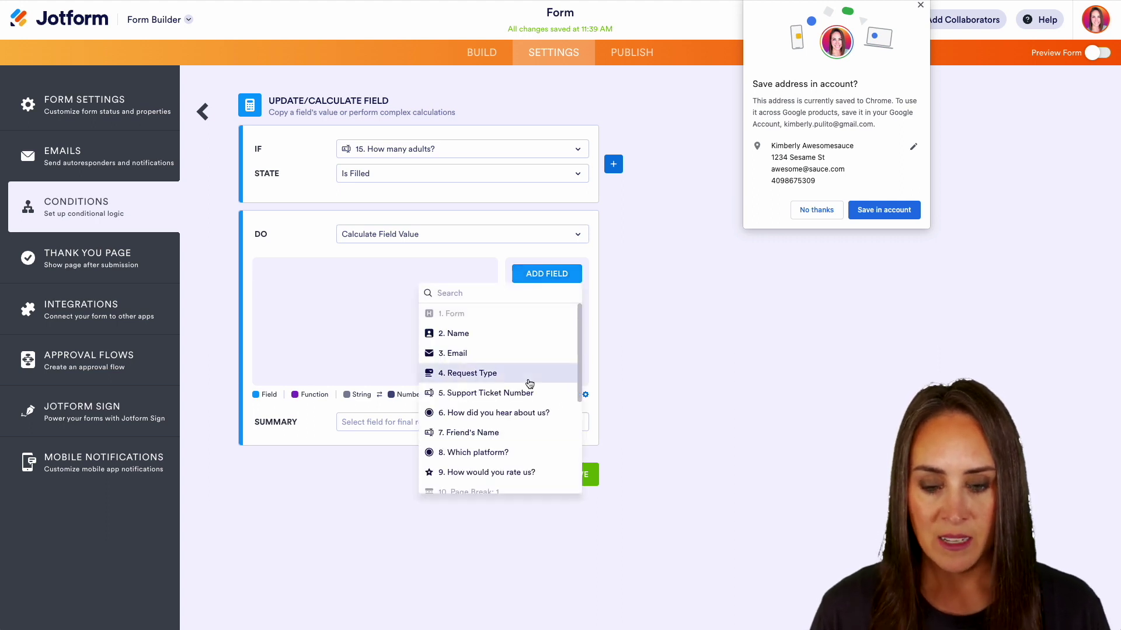
{"action": "scroll", "coordinate": [528, 377], "scroll_direction": "down", "scroll_amount": 4}
{"action": "left_click", "coordinate": [514, 427]}
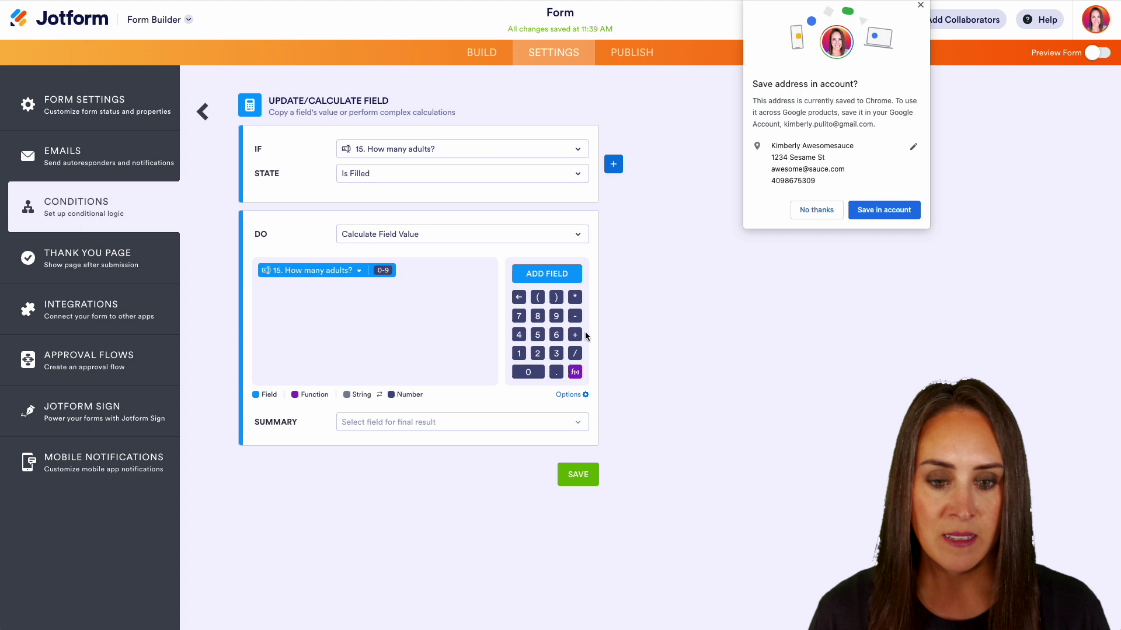
{"action": "left_click", "coordinate": [575, 336]}
{"action": "left_click", "coordinate": [546, 273]}
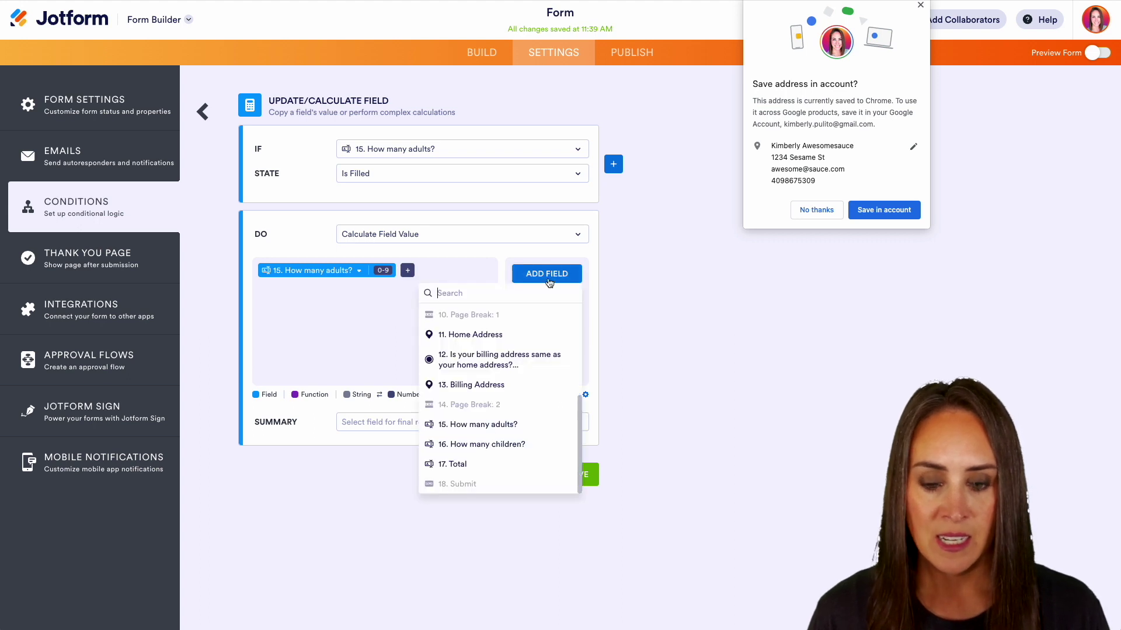
{"action": "left_click", "coordinate": [488, 445]}
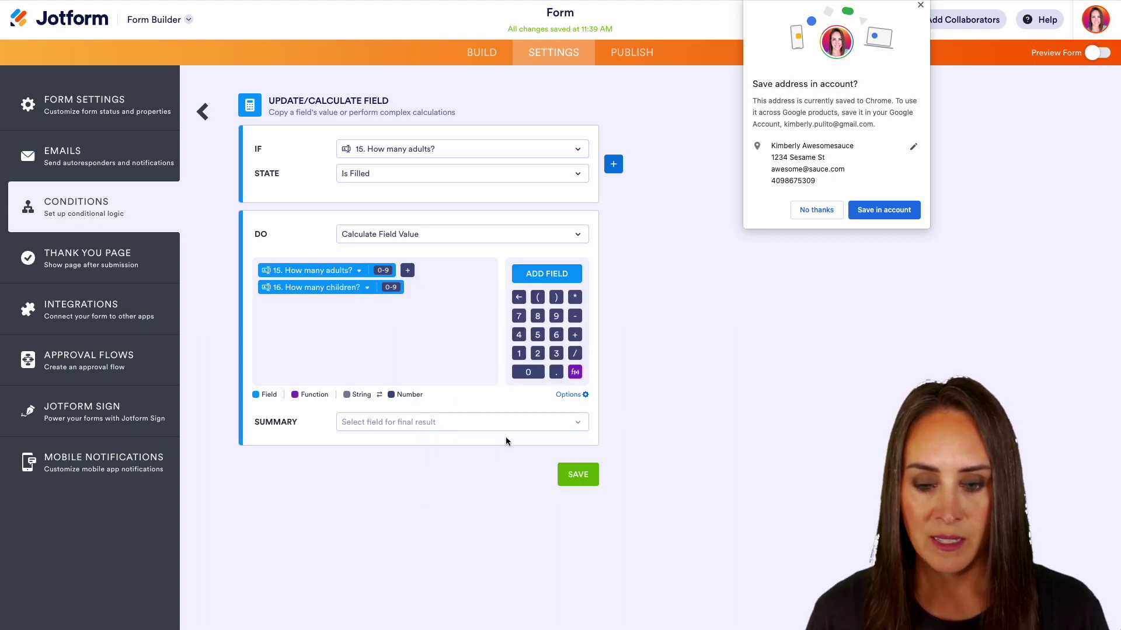
{"action": "left_click", "coordinate": [540, 423]}
{"action": "scroll", "coordinate": [488, 376], "scroll_direction": "down", "scroll_amount": 5}
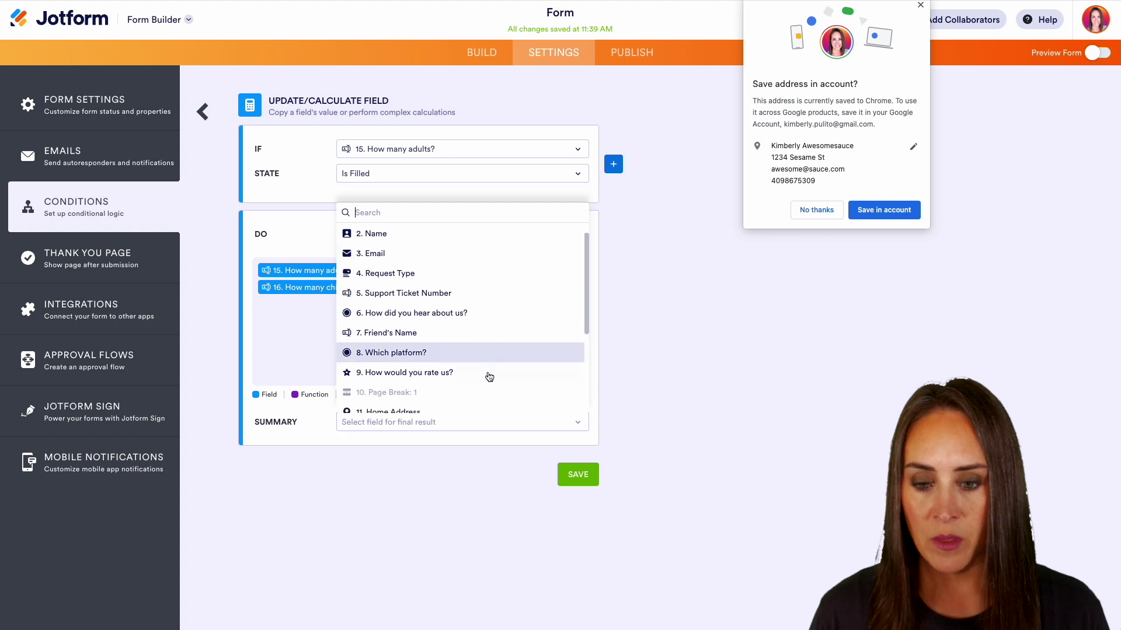
{"action": "left_click", "coordinate": [488, 383]}
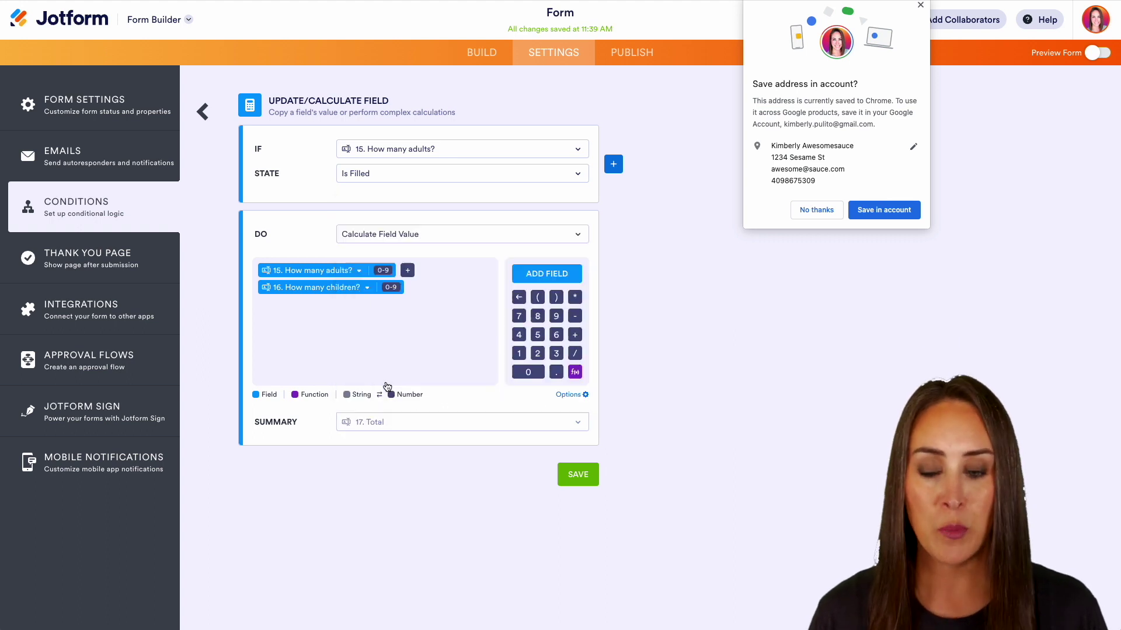
{"action": "left_click", "coordinate": [583, 475]}
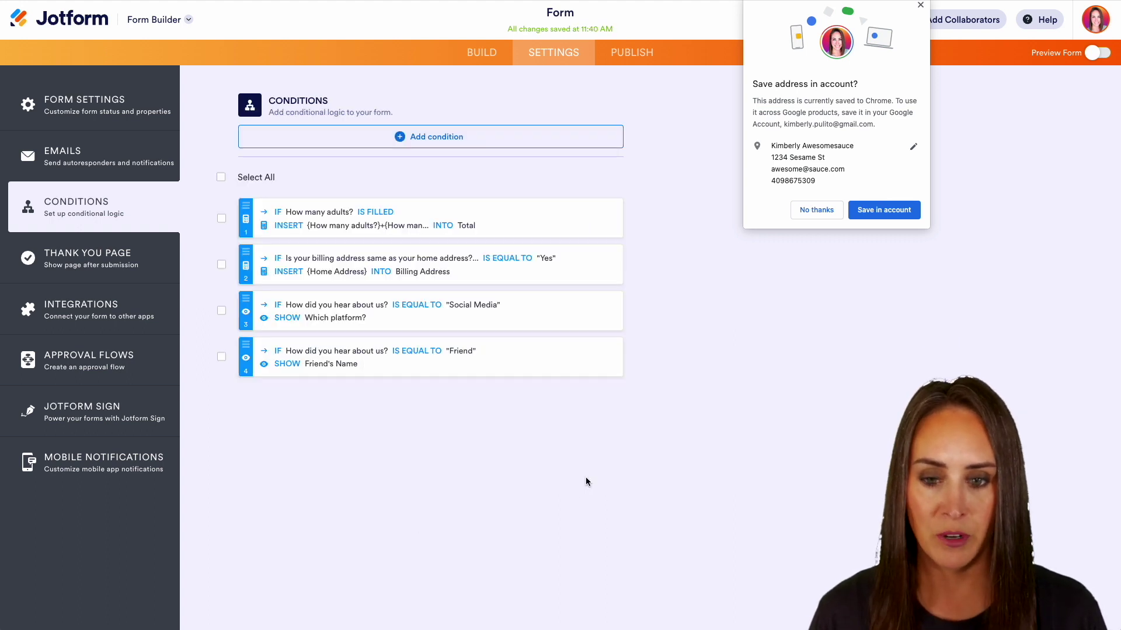
- Preview the form, enter 9 adults and 4 children on the last page to get Total 13, then exit
{"action": "left_click", "coordinate": [1098, 53]}
{"action": "scroll", "coordinate": [810, 487], "scroll_direction": "down", "scroll_amount": 2}
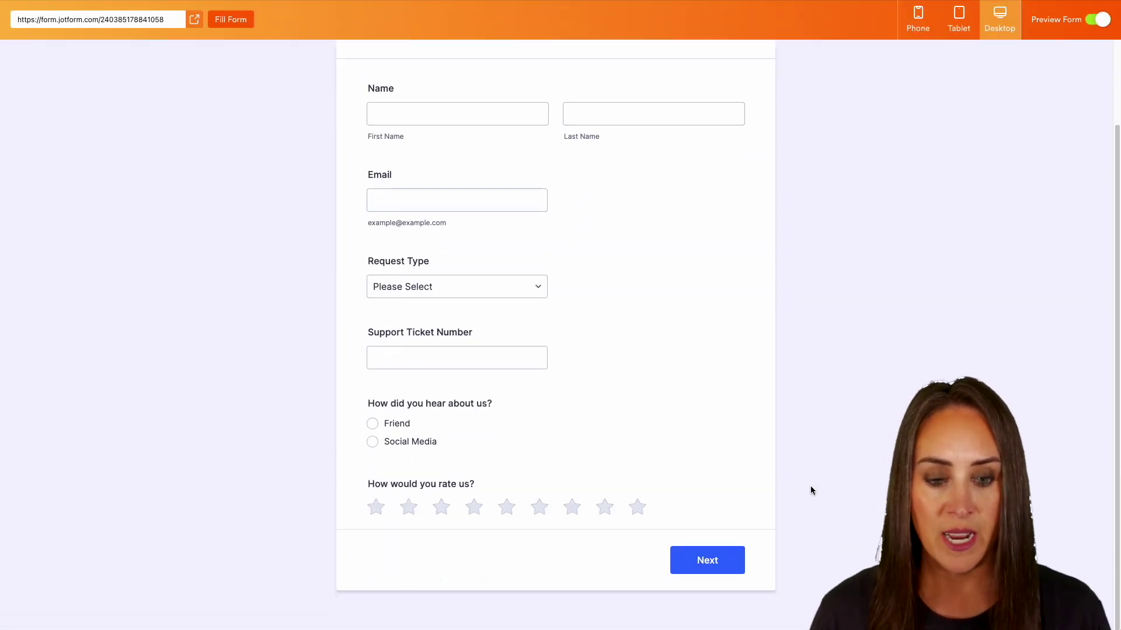
{"action": "left_click", "coordinate": [722, 569]}
{"action": "scroll", "coordinate": [768, 539], "scroll_direction": "down", "scroll_amount": 2}
{"action": "left_click", "coordinate": [730, 554]}
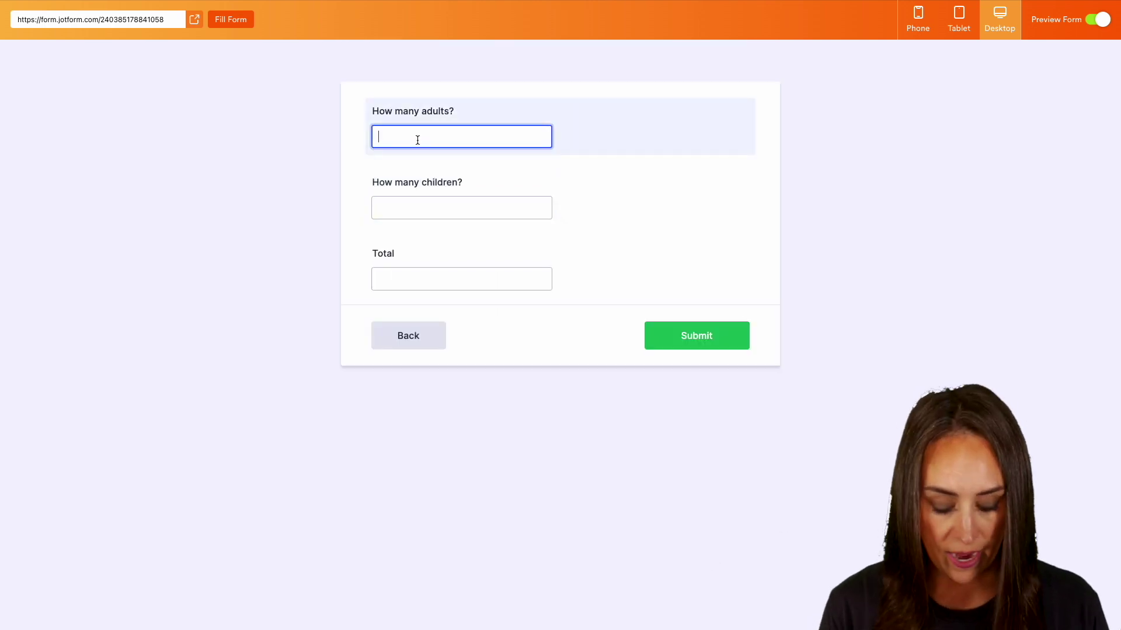
{"action": "type", "text": "9"}
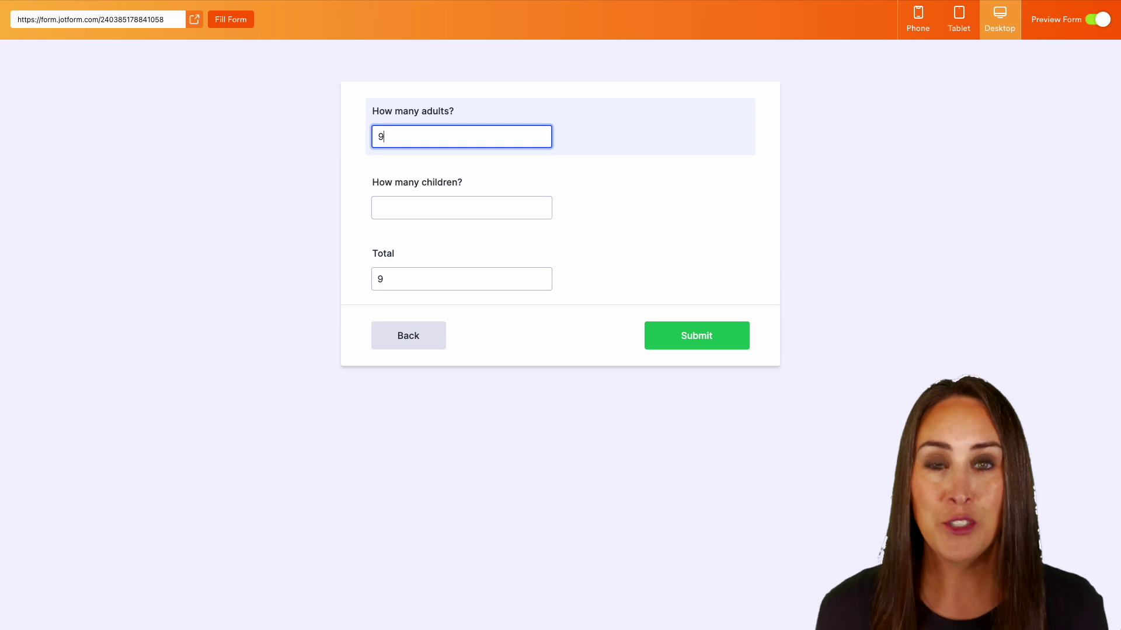
{"action": "left_click", "coordinate": [431, 209]}
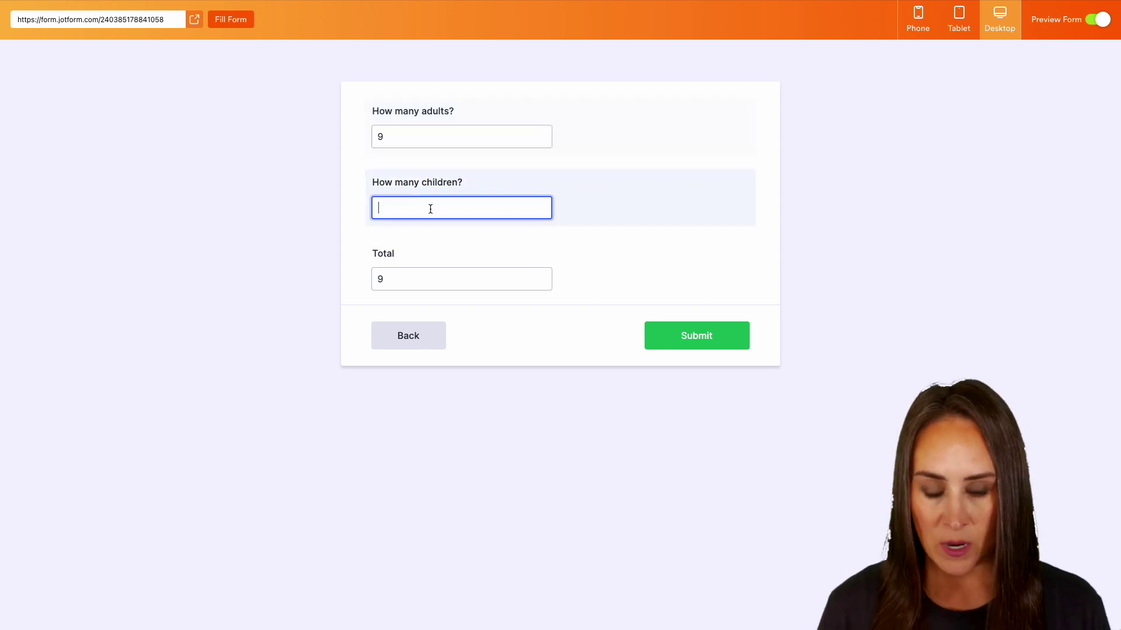
{"action": "type", "text": "4"}
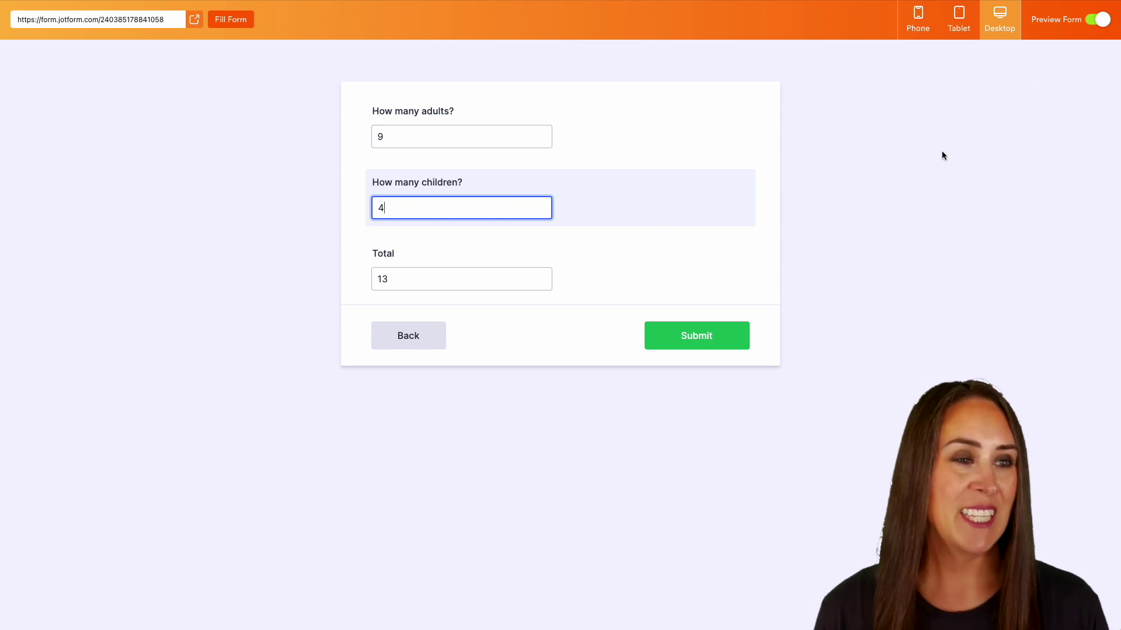
{"action": "left_click", "coordinate": [1091, 21]}
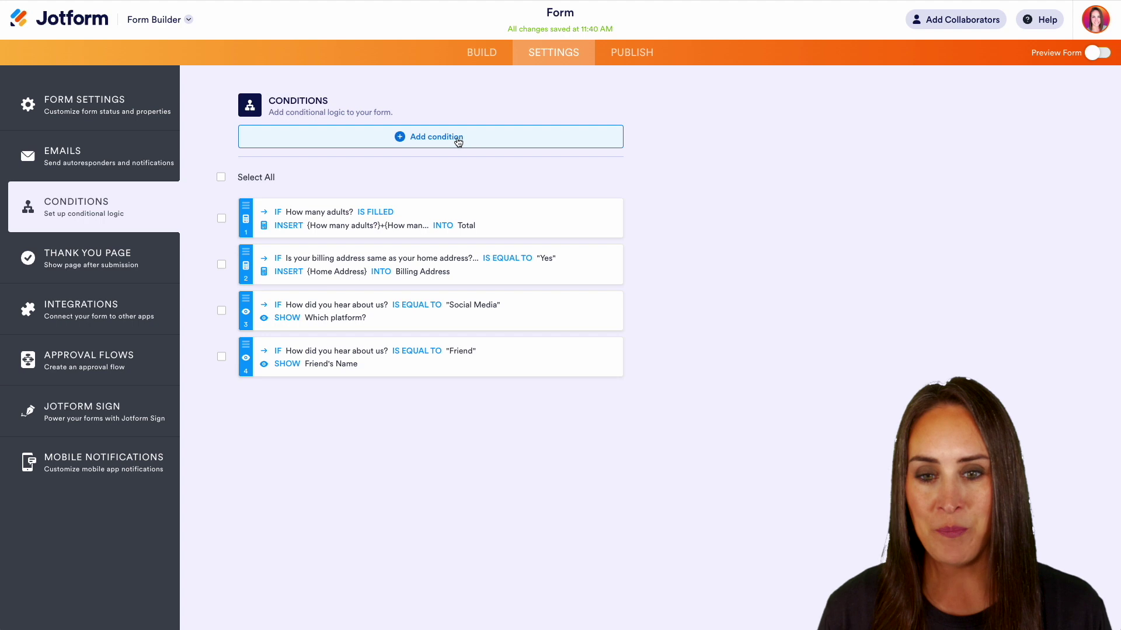
- Add an Enable/Require rule: if Request Type equals Support, require Support Ticket Number
{"action": "left_click", "coordinate": [458, 142]}
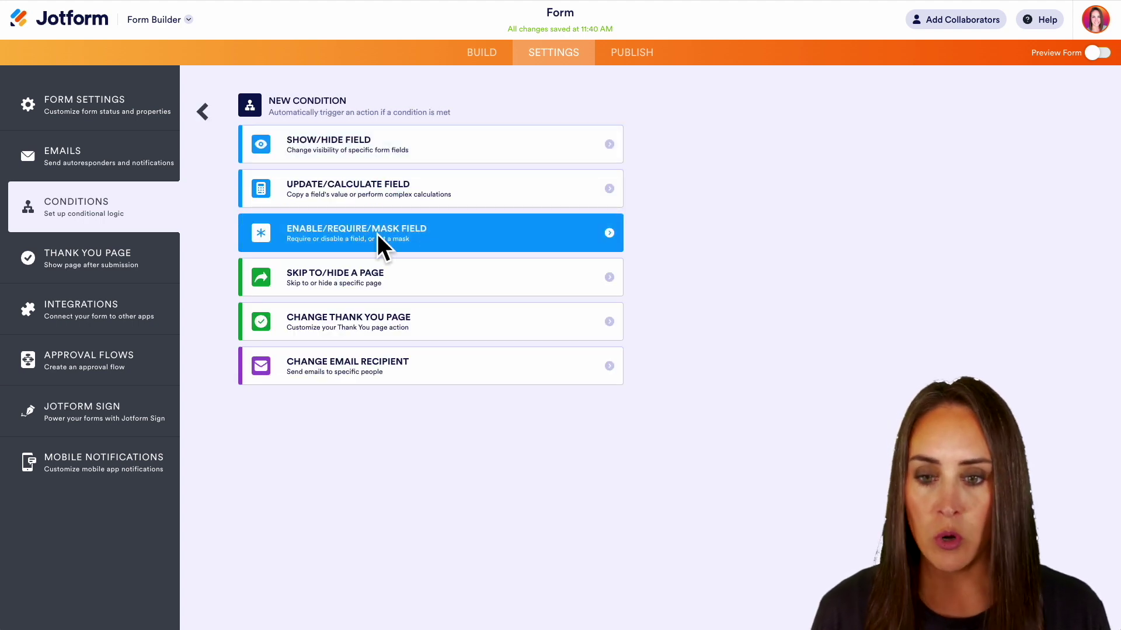
{"action": "left_click", "coordinate": [450, 239]}
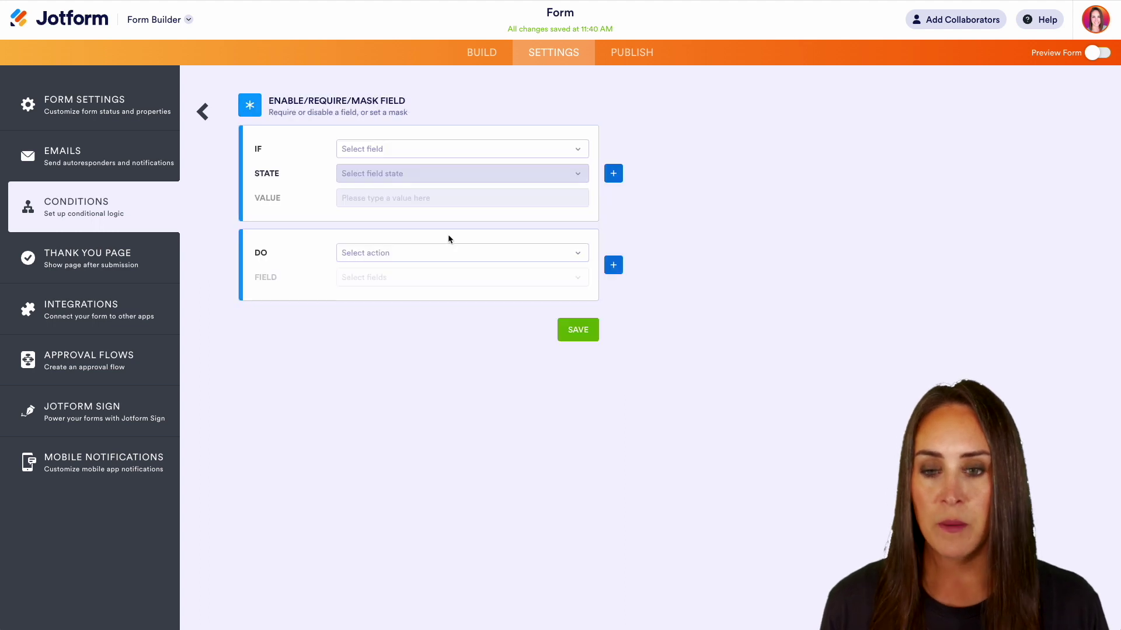
{"action": "left_click", "coordinate": [437, 150]}
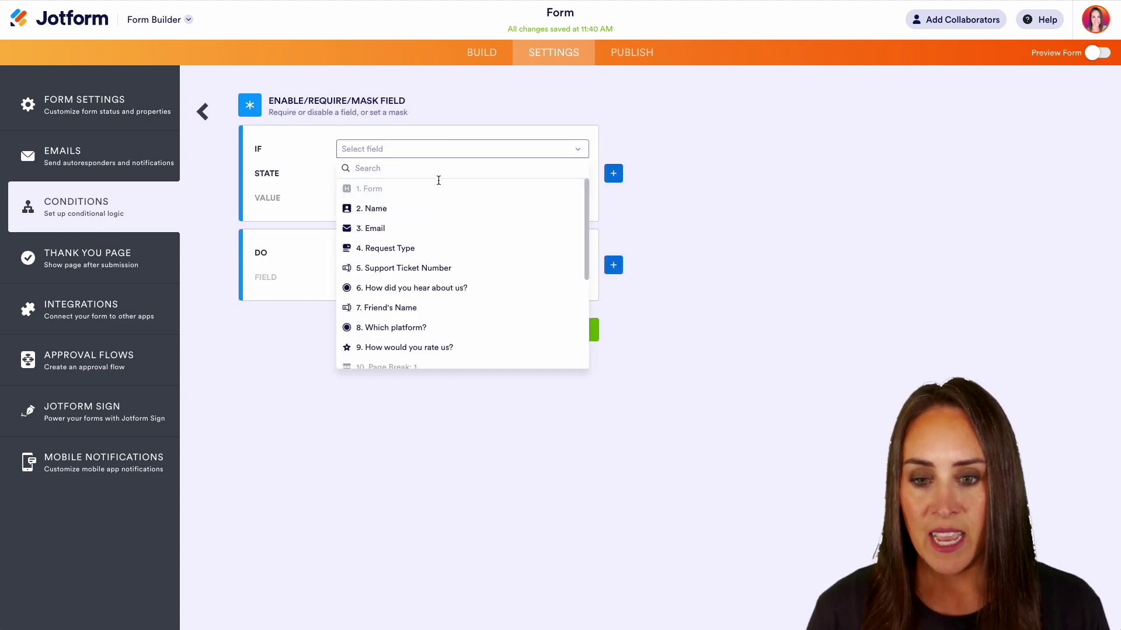
{"action": "left_click", "coordinate": [441, 249]}
{"action": "left_click", "coordinate": [441, 176]}
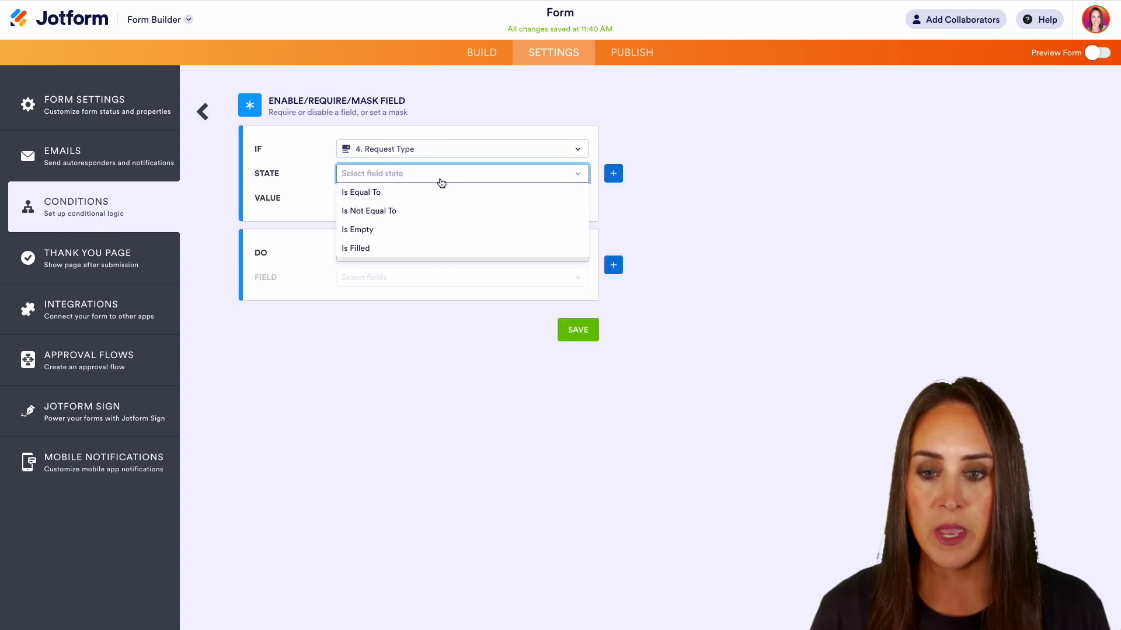
{"action": "left_click", "coordinate": [437, 192]}
{"action": "left_click", "coordinate": [422, 200]}
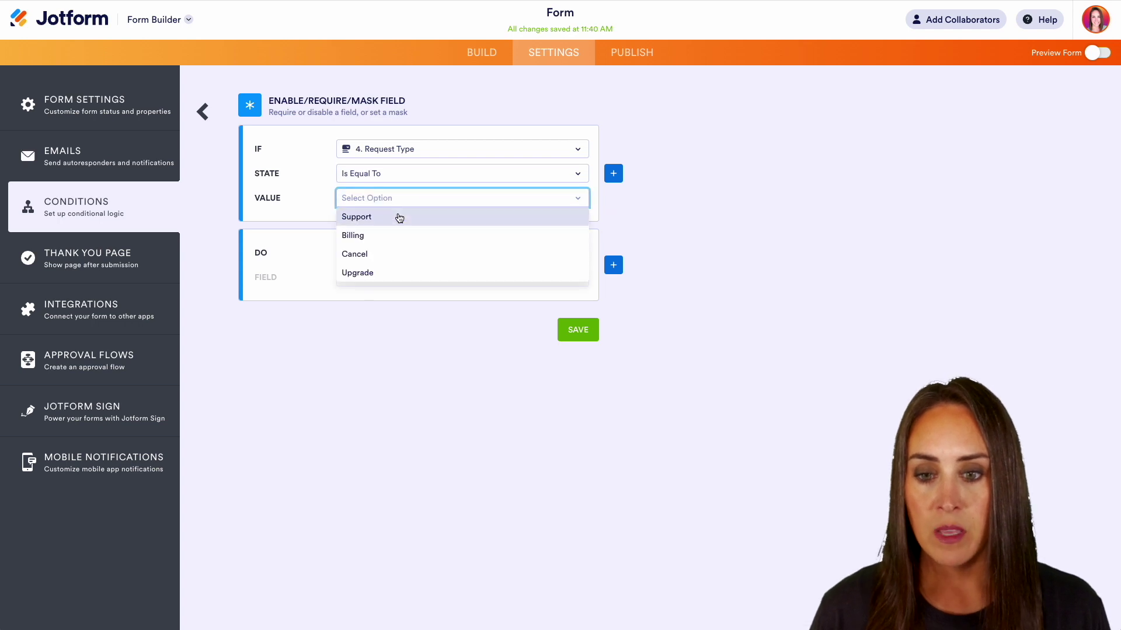
{"action": "left_click", "coordinate": [399, 219]}
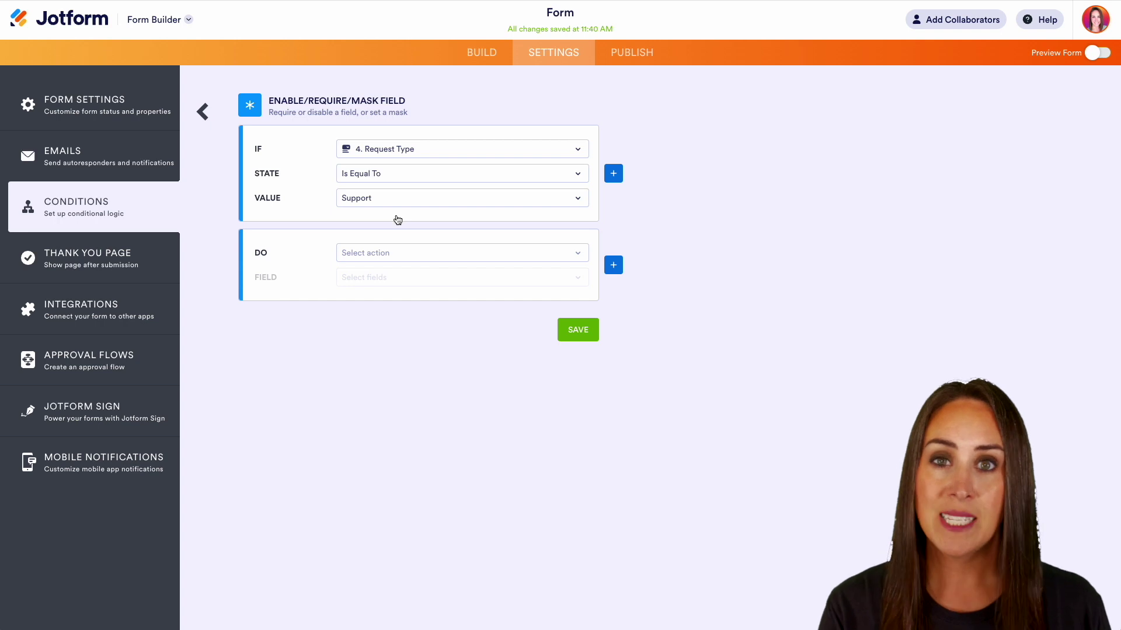
{"action": "left_click", "coordinate": [382, 253]}
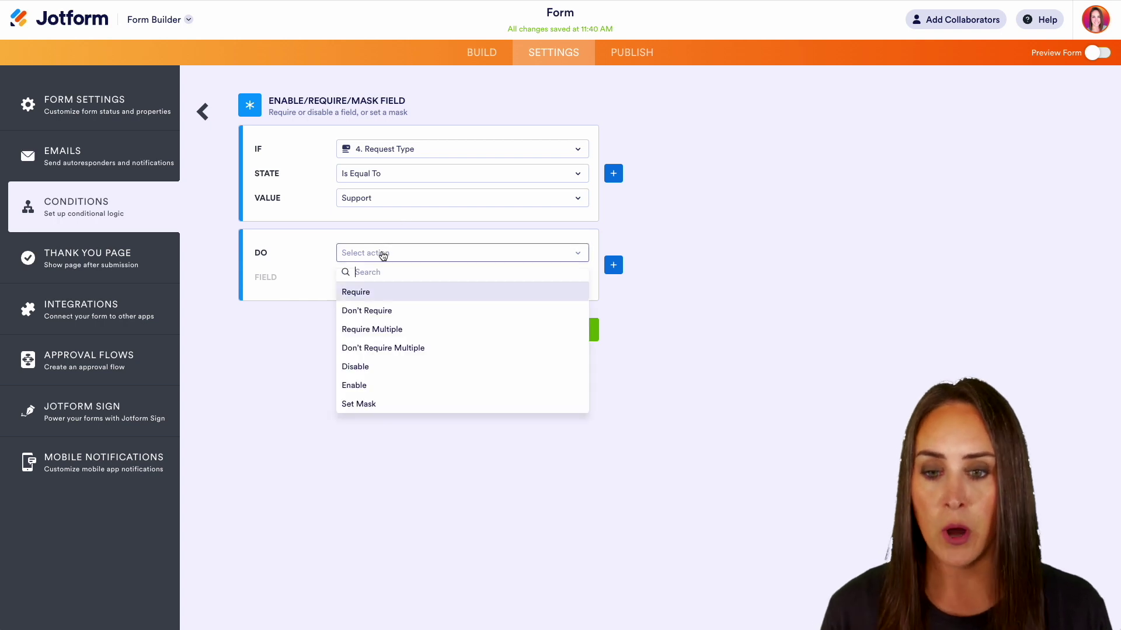
{"action": "left_click", "coordinate": [379, 291]}
{"action": "left_click", "coordinate": [384, 279]}
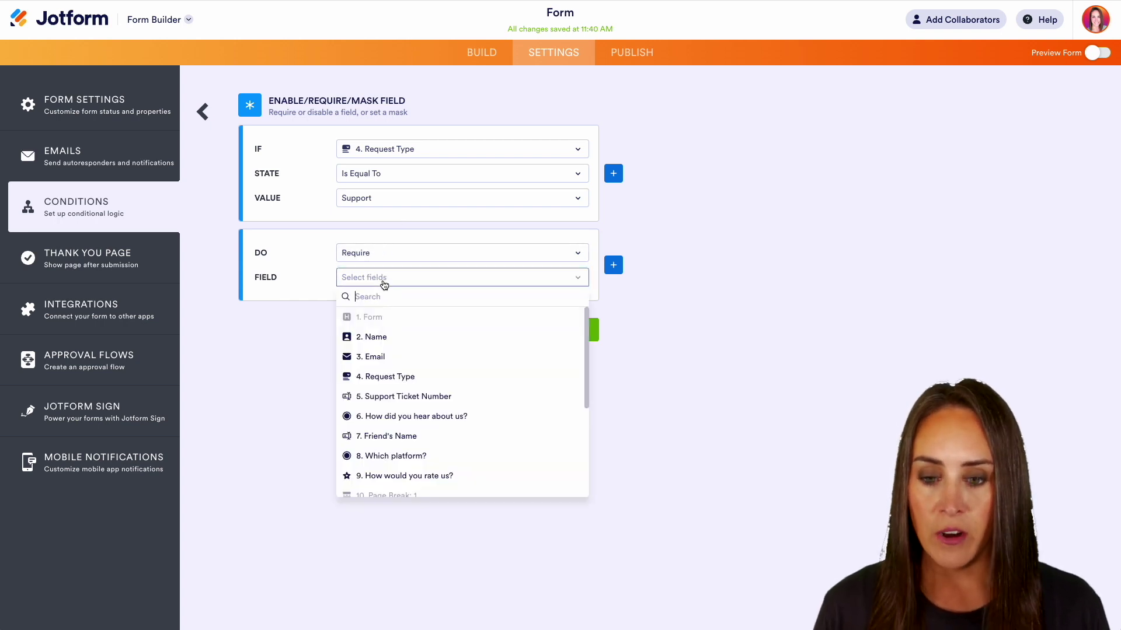
{"action": "left_click", "coordinate": [404, 397]}
{"action": "left_click", "coordinate": [586, 335]}
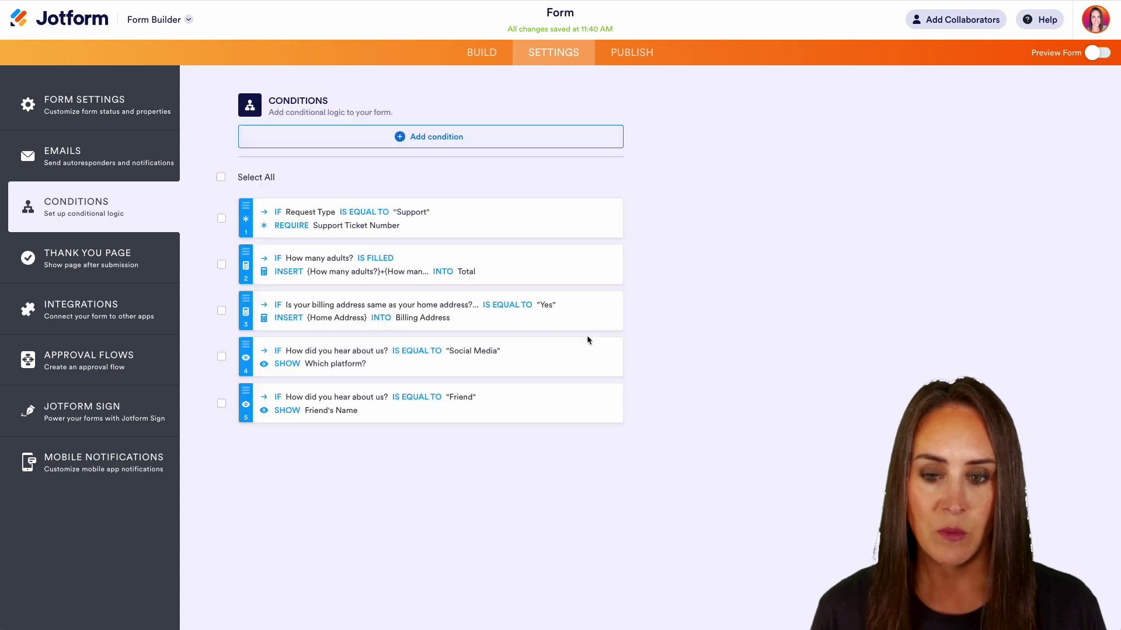
{"action": "left_click", "coordinate": [1091, 53]}
{"action": "scroll", "coordinate": [905, 259], "scroll_direction": "down", "scroll_amount": 2}
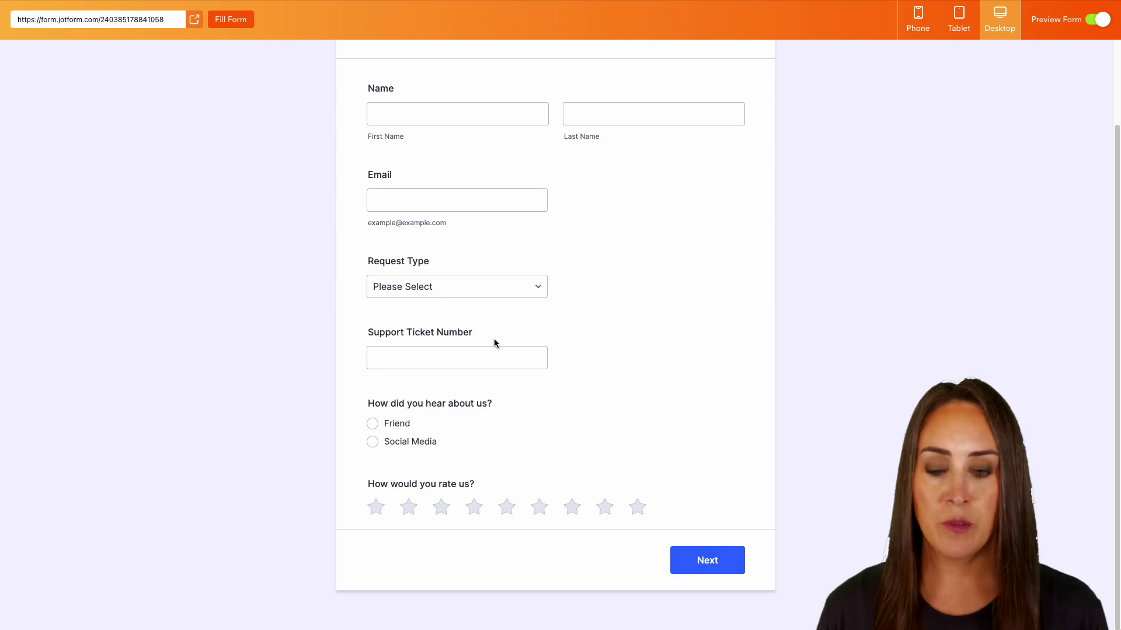
{"action": "left_click", "coordinate": [498, 288]}
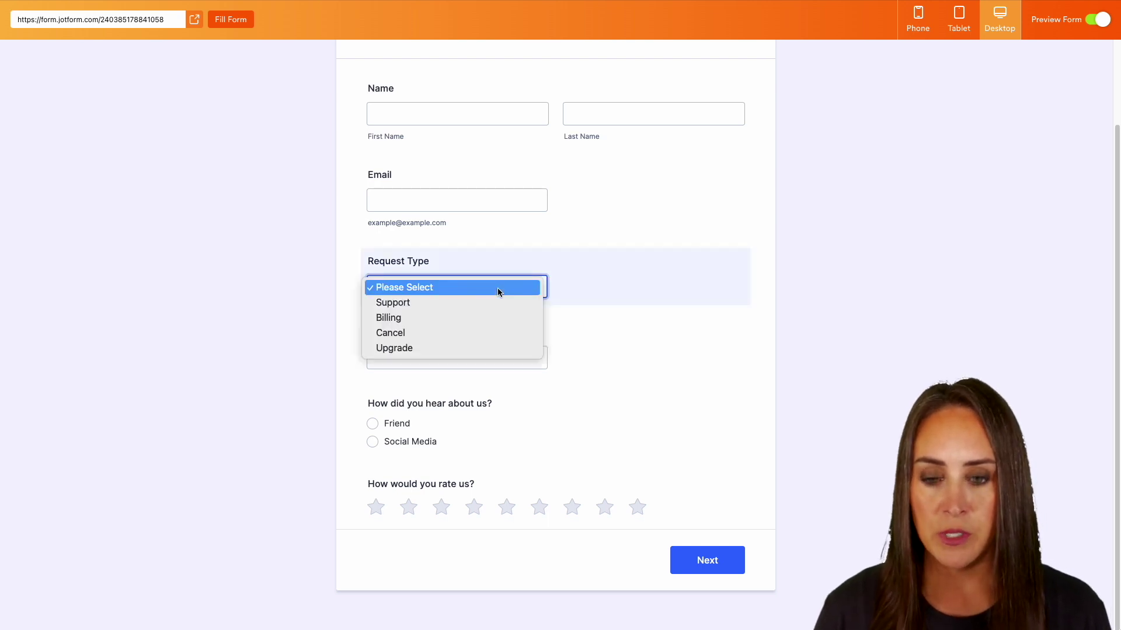
{"action": "left_click", "coordinate": [409, 302]}
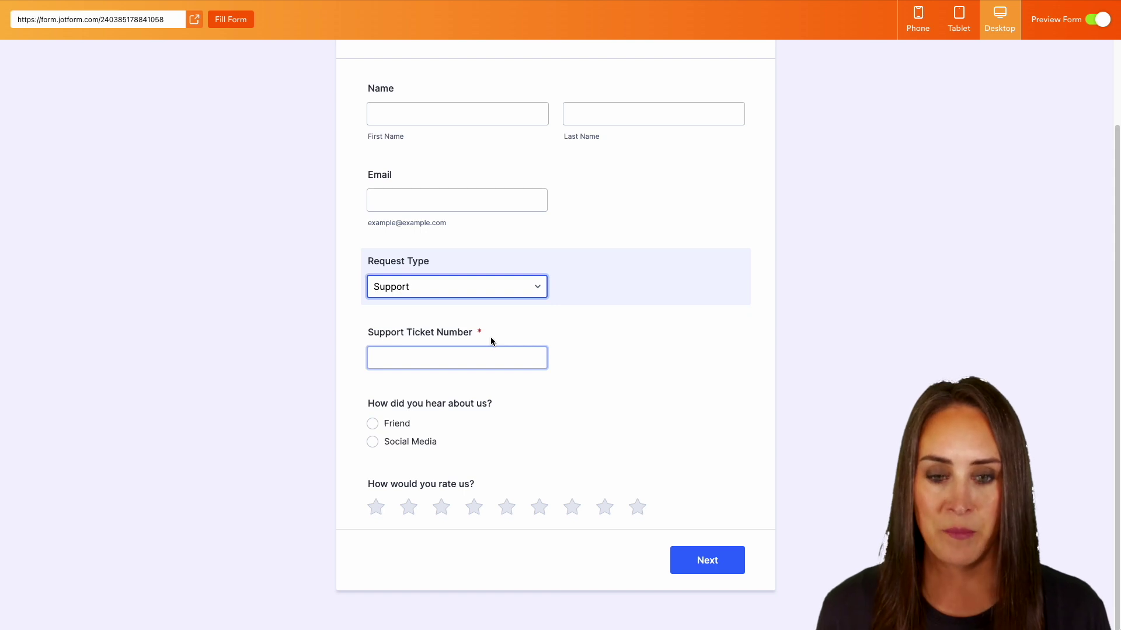
{"action": "left_click", "coordinate": [1100, 23]}
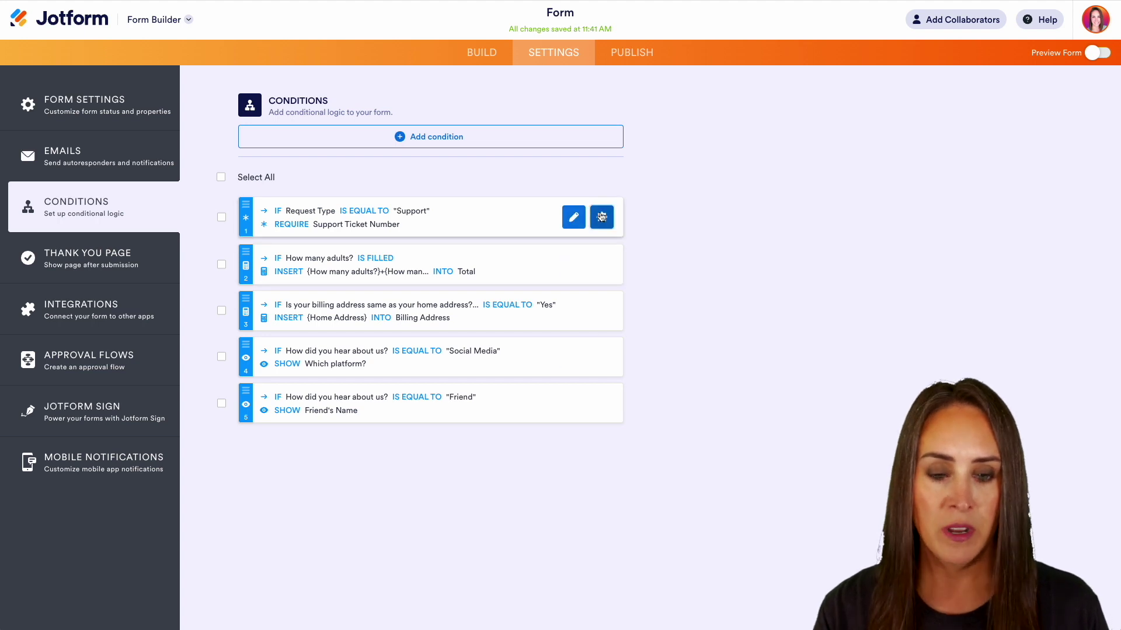
- Delete the Support ticket rule and add one skipping to Page 3: Last Page once Name is filled
{"action": "left_click", "coordinate": [602, 217]}
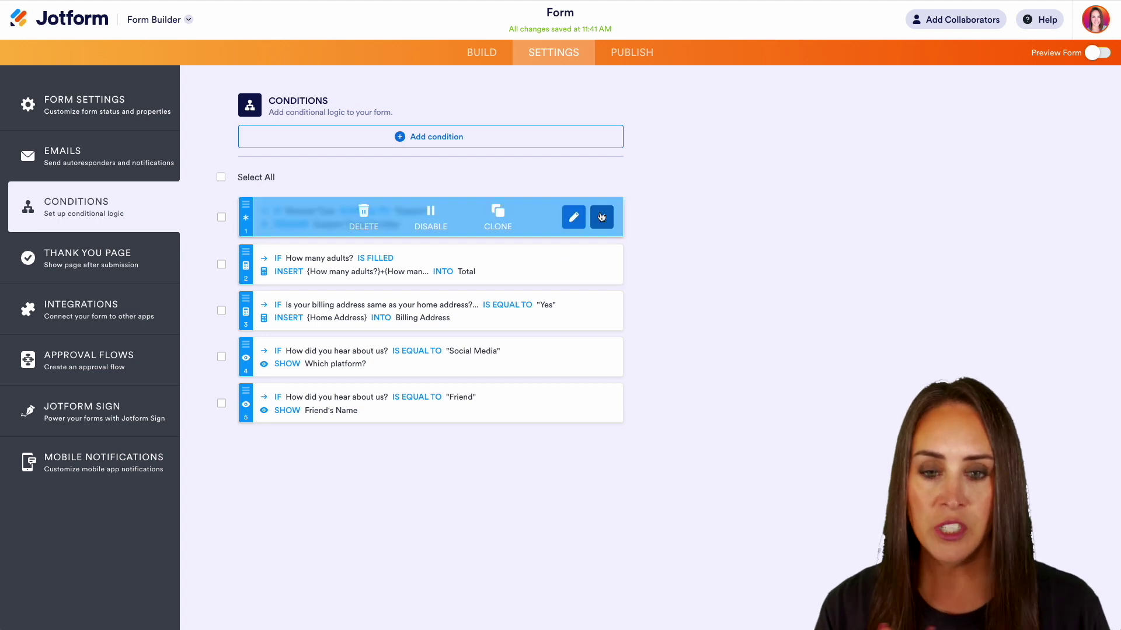
{"action": "left_click", "coordinate": [370, 223]}
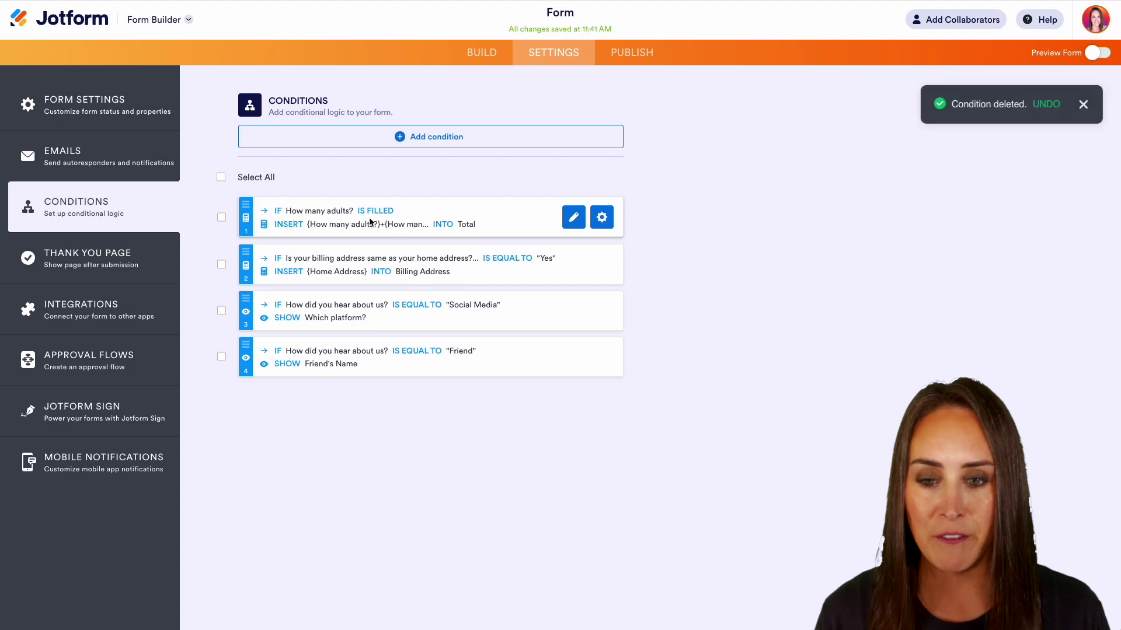
{"action": "left_click", "coordinate": [455, 139]}
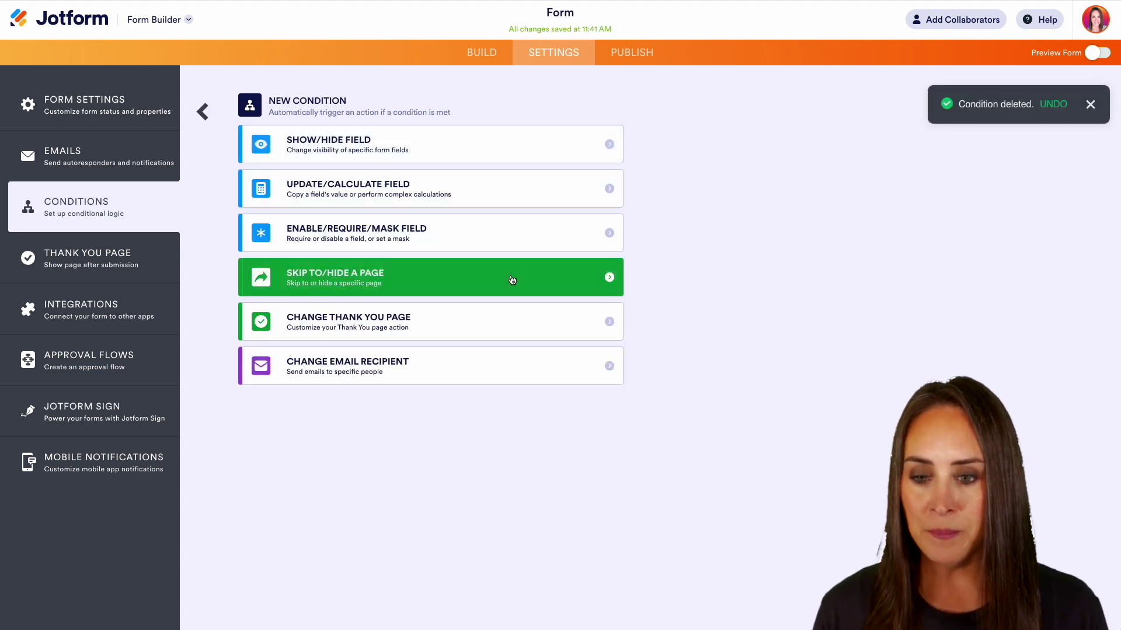
{"action": "left_click", "coordinate": [400, 283]}
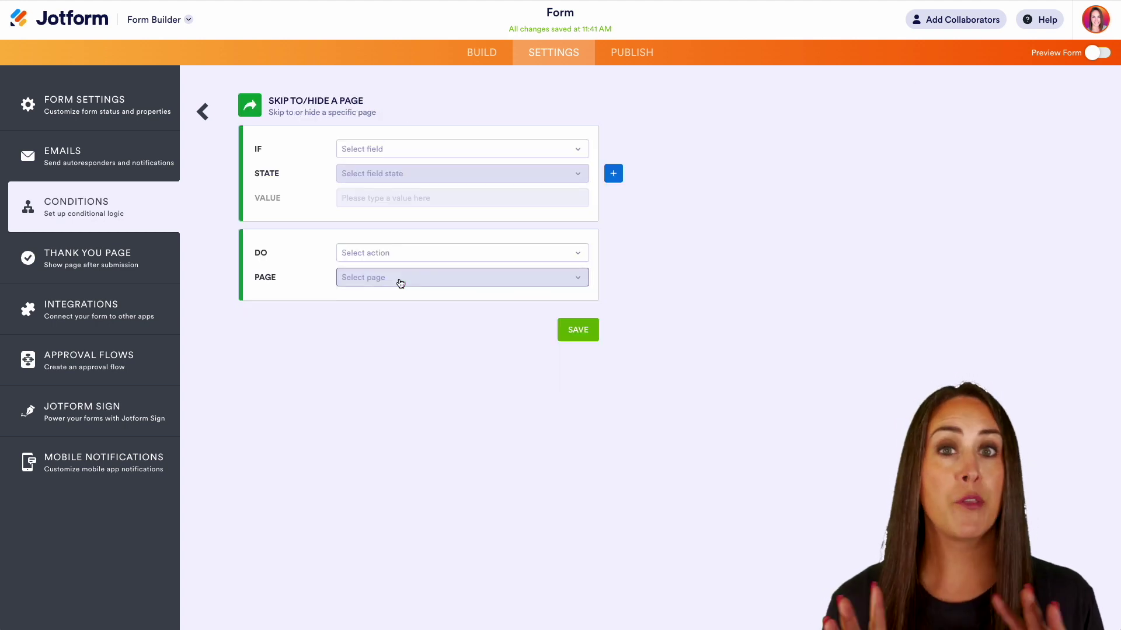
{"action": "left_click", "coordinate": [390, 157]}
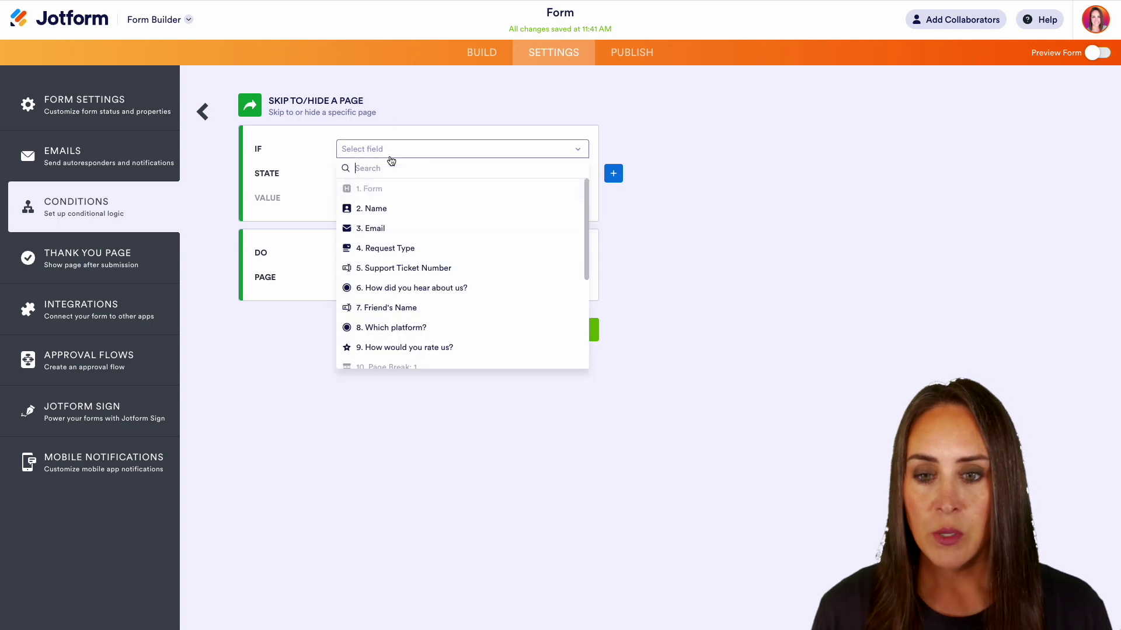
{"action": "left_click", "coordinate": [393, 209]}
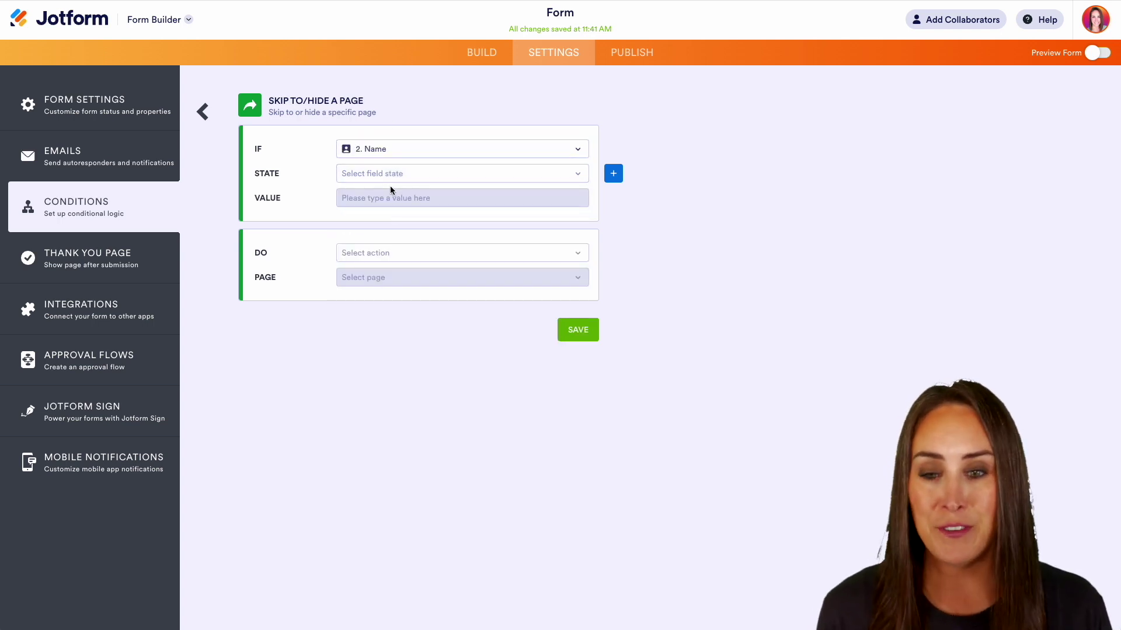
{"action": "left_click", "coordinate": [387, 175]}
{"action": "left_click", "coordinate": [384, 211]}
{"action": "left_click", "coordinate": [385, 234]}
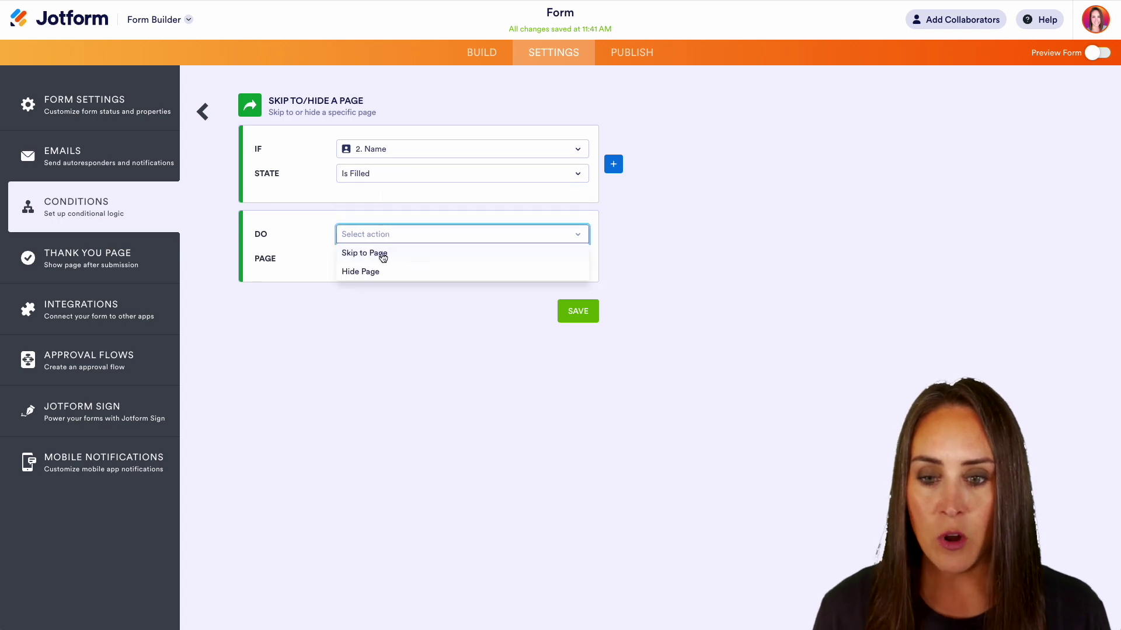
{"action": "left_click", "coordinate": [379, 253]}
{"action": "left_click", "coordinate": [396, 316]}
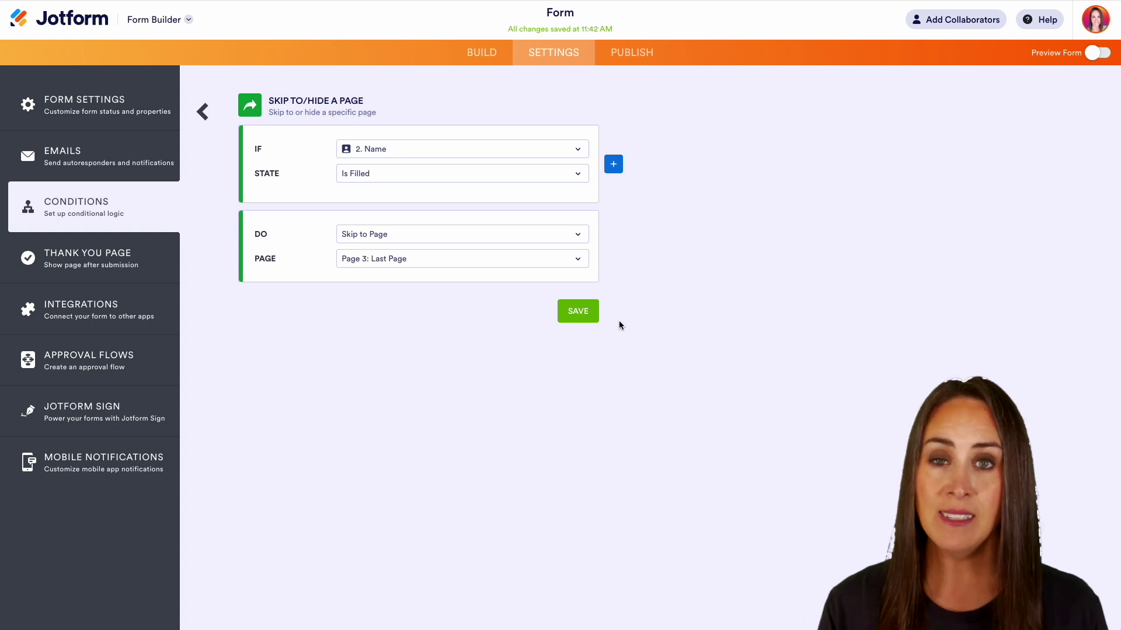
{"action": "left_click", "coordinate": [590, 319]}
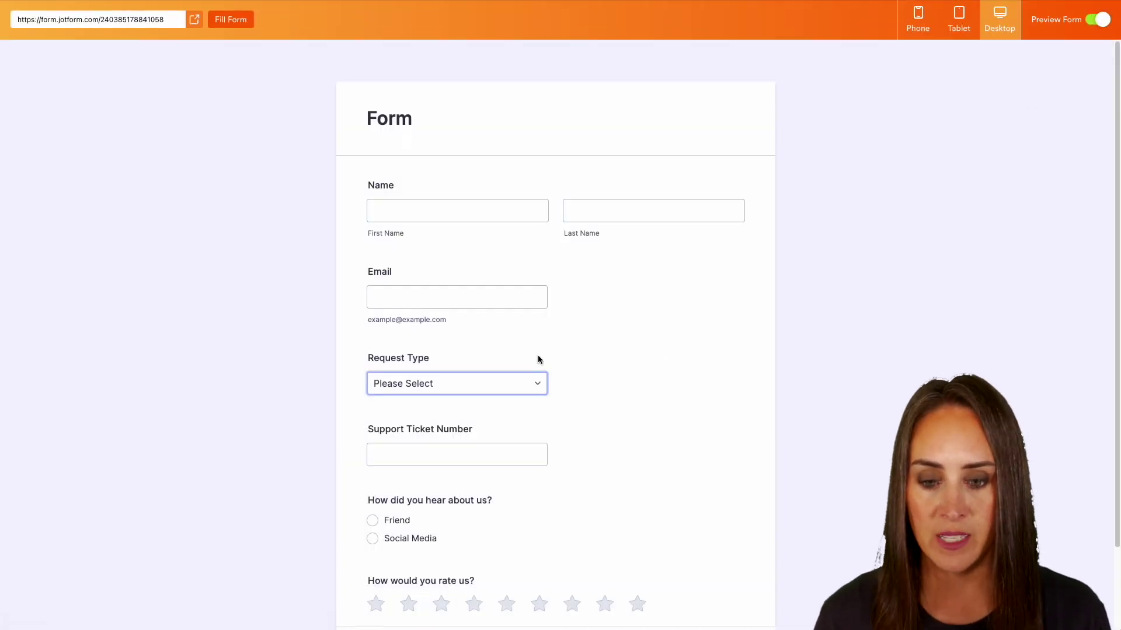
- Test the skip rule: enter a name, confirm Next jumps to the last page, then close the preview
{"action": "left_click", "coordinate": [415, 210]}
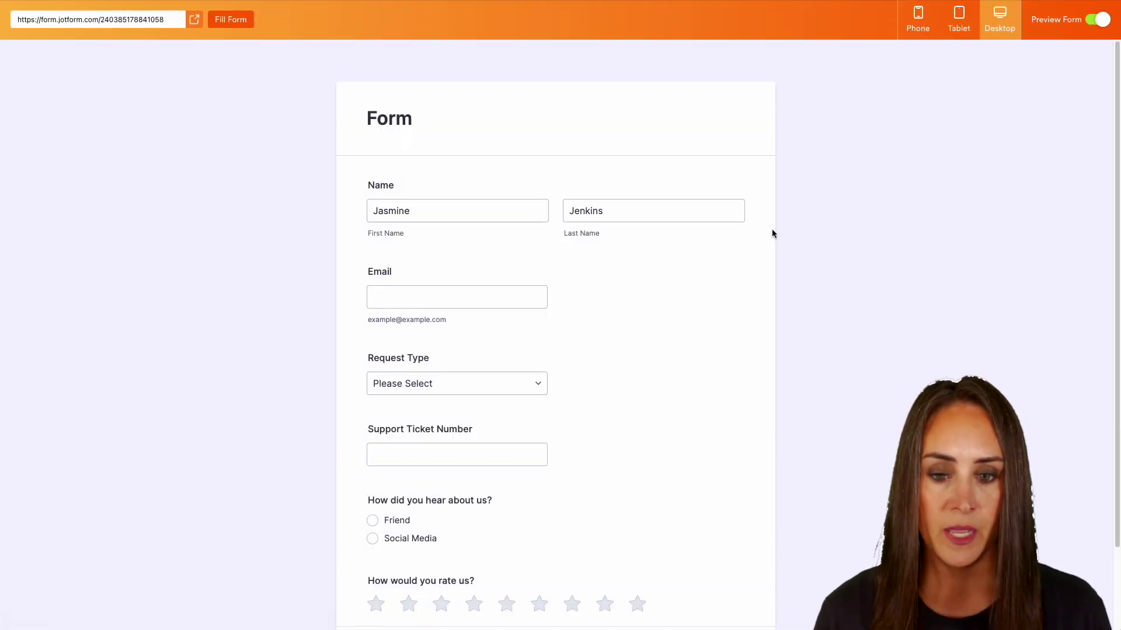
{"action": "scroll", "coordinate": [771, 234], "scroll_direction": "down", "scroll_amount": 2}
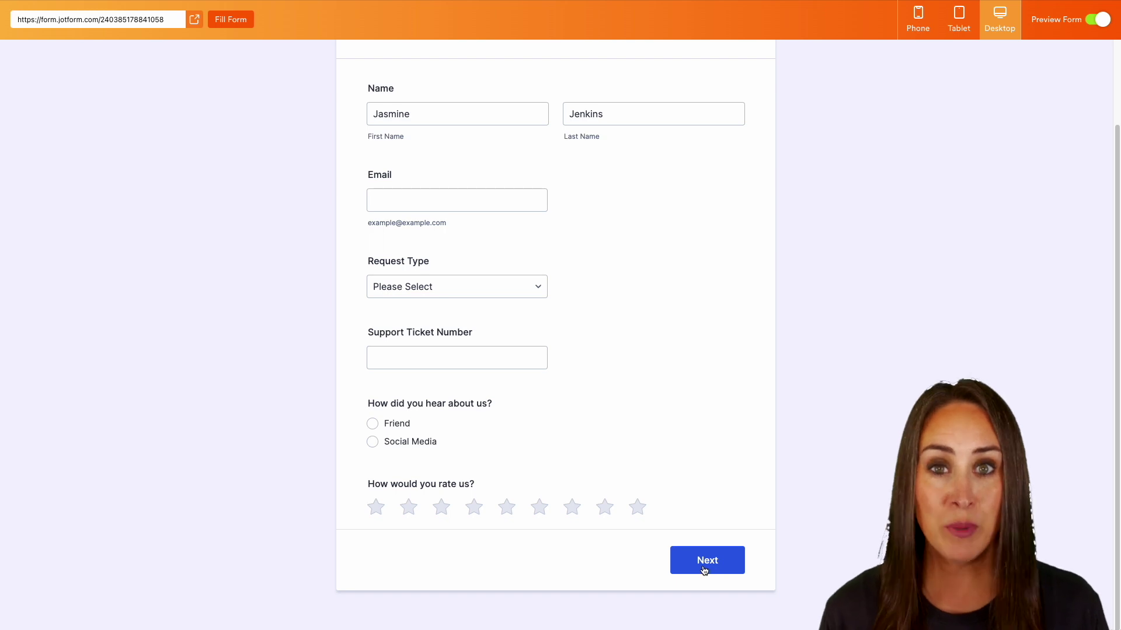
{"action": "left_click", "coordinate": [705, 567]}
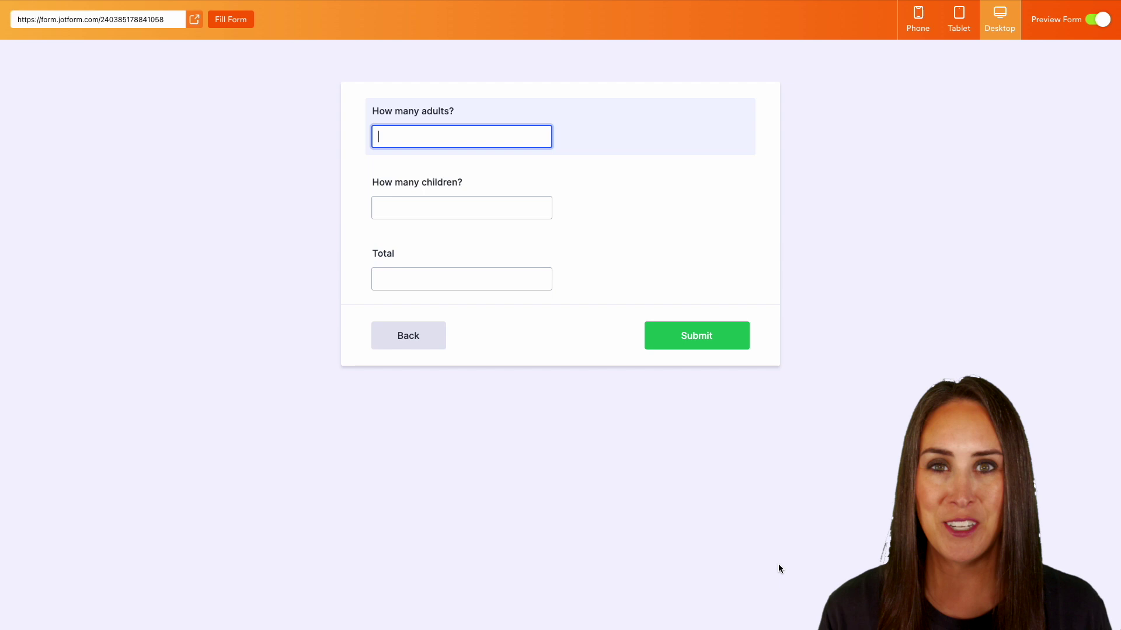
{"action": "left_click", "coordinate": [1098, 19]}
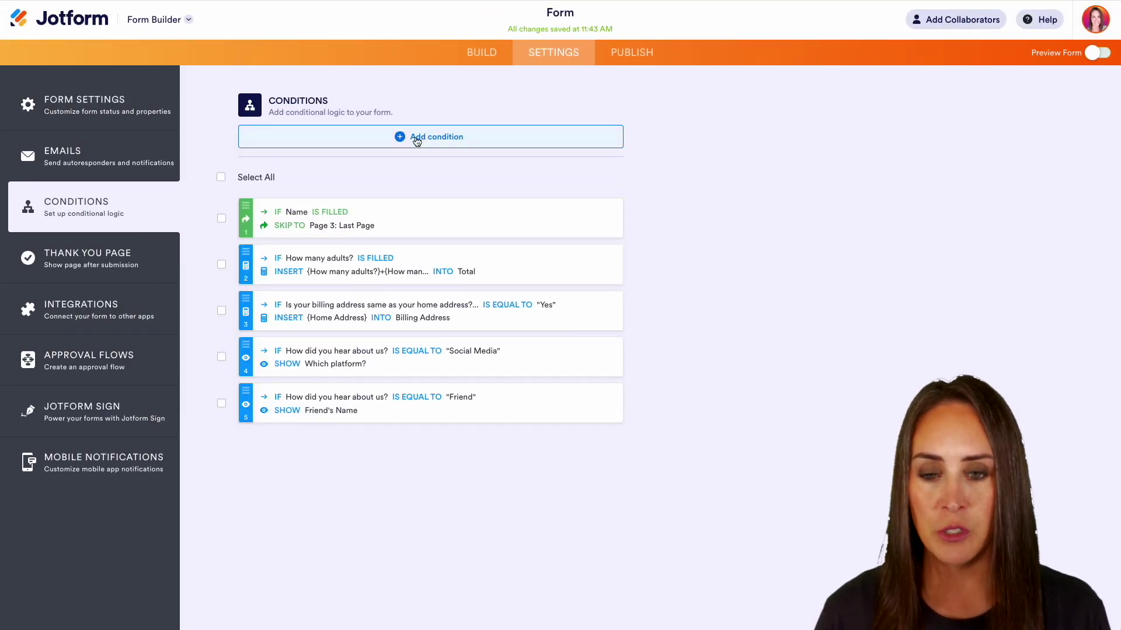
- Start a new thank-you page condition based on the How would you rate us? field
{"action": "left_click", "coordinate": [417, 140]}
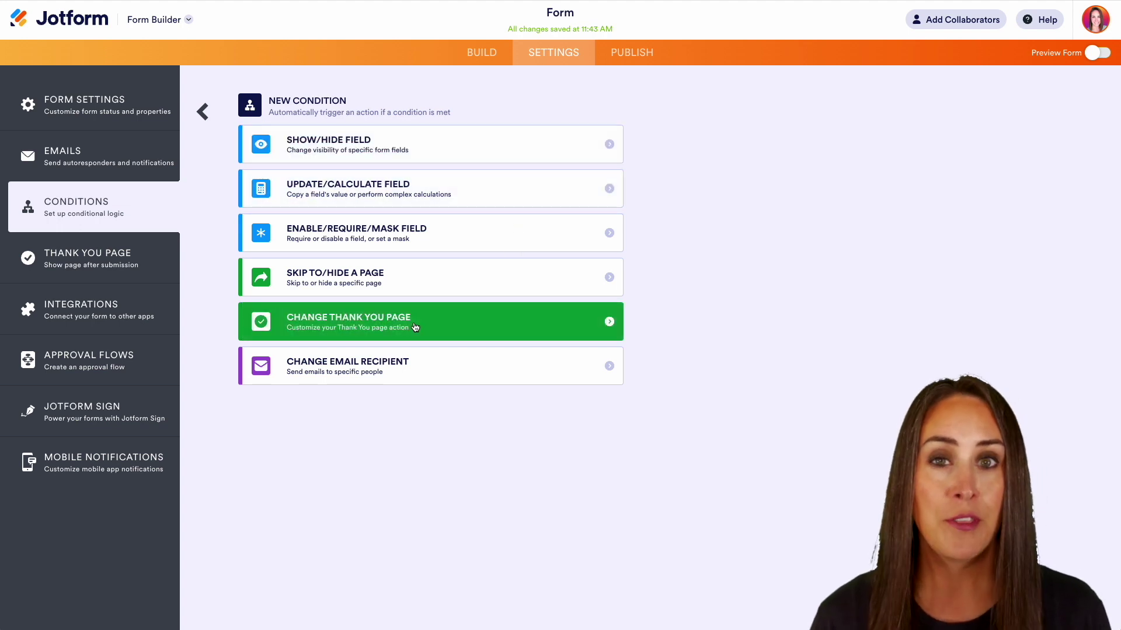
{"action": "left_click", "coordinate": [416, 327]}
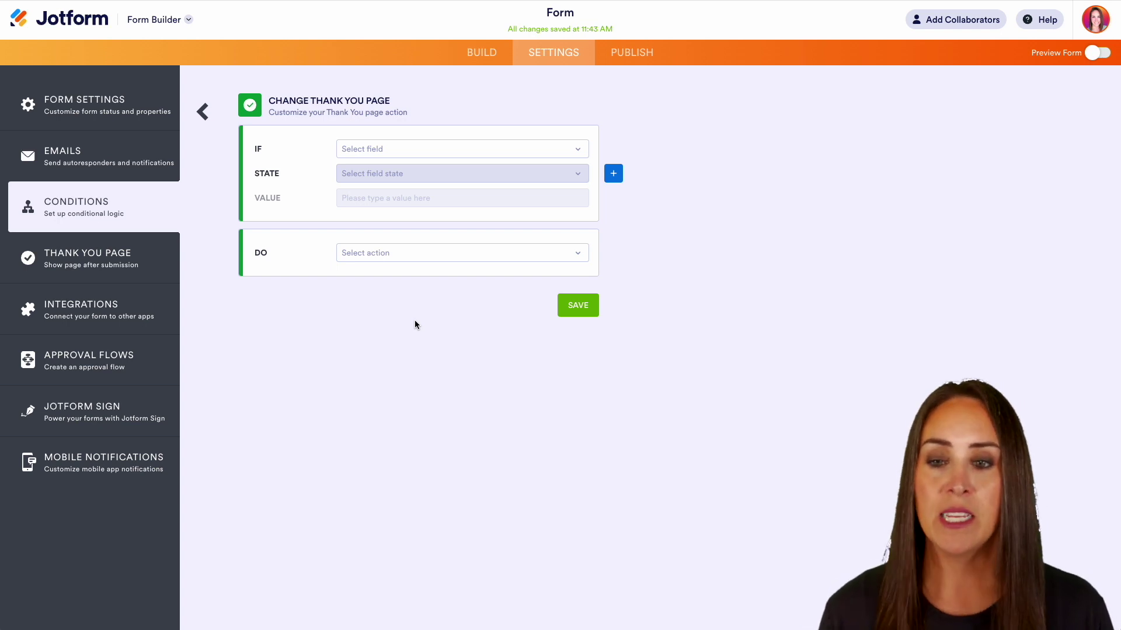
{"action": "left_click", "coordinate": [380, 153]}
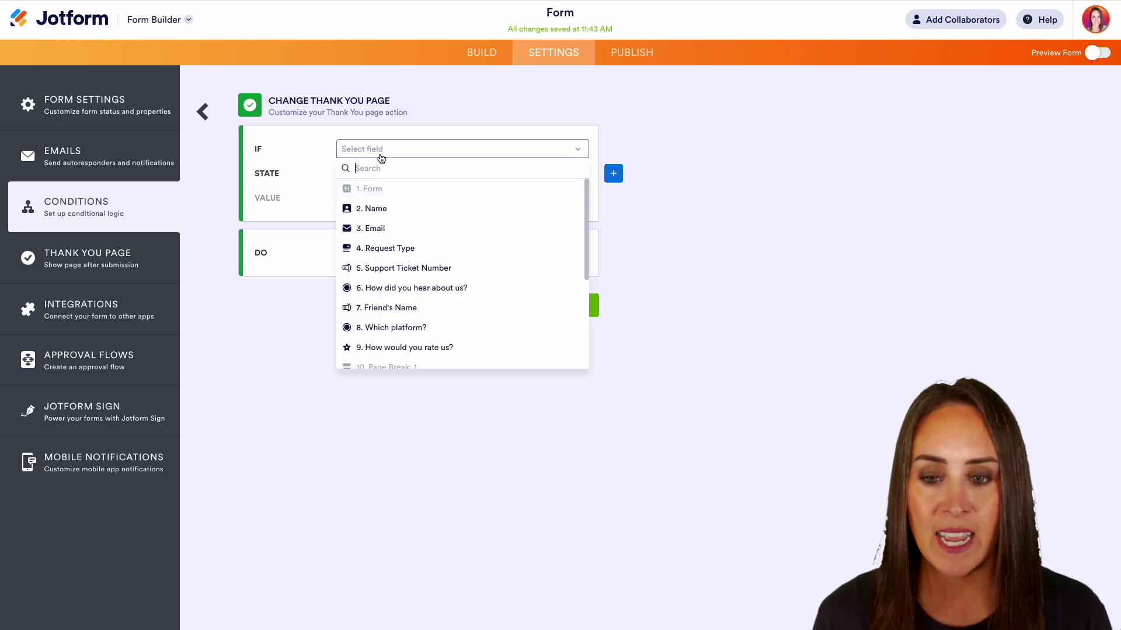
{"action": "left_click", "coordinate": [414, 347]}
- Set the rule to Less Than 4 and show a custom message
{"action": "left_click", "coordinate": [413, 174]}
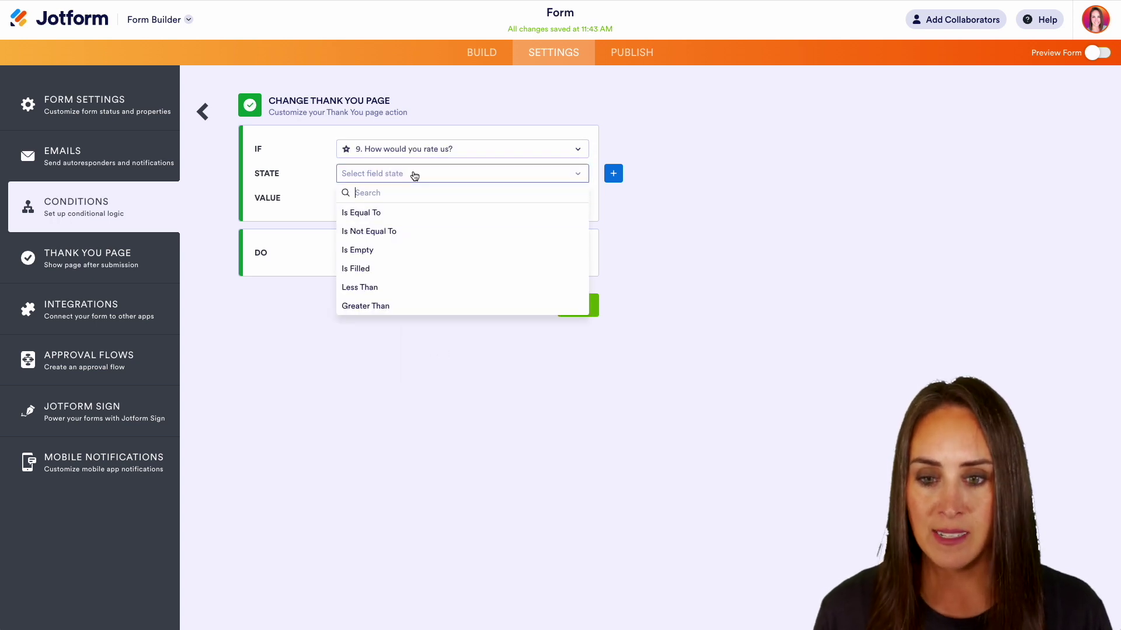
{"action": "left_click", "coordinate": [418, 287]}
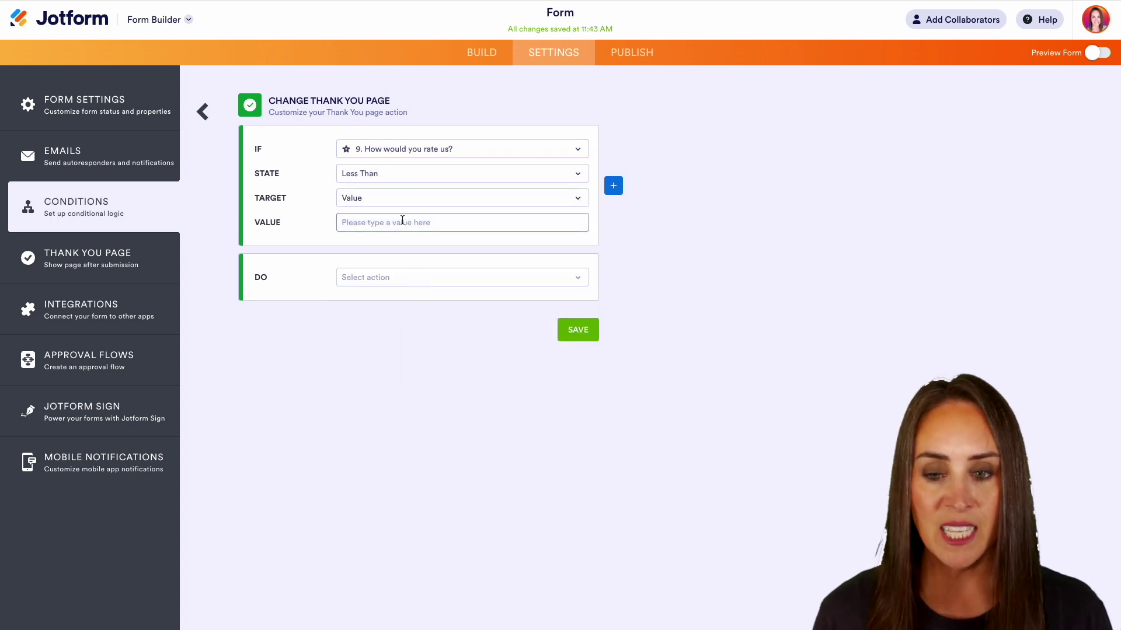
{"action": "left_click", "coordinate": [402, 220]}
{"action": "type", "text": "4"}
{"action": "left_click", "coordinate": [420, 279]}
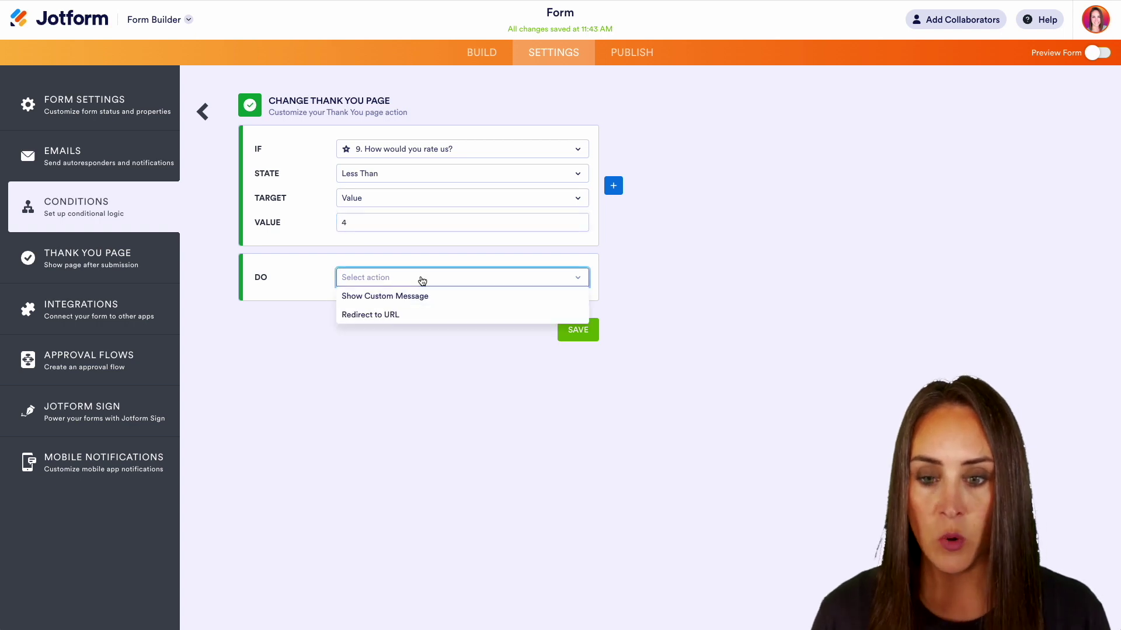
{"action": "left_click", "coordinate": [417, 298]}
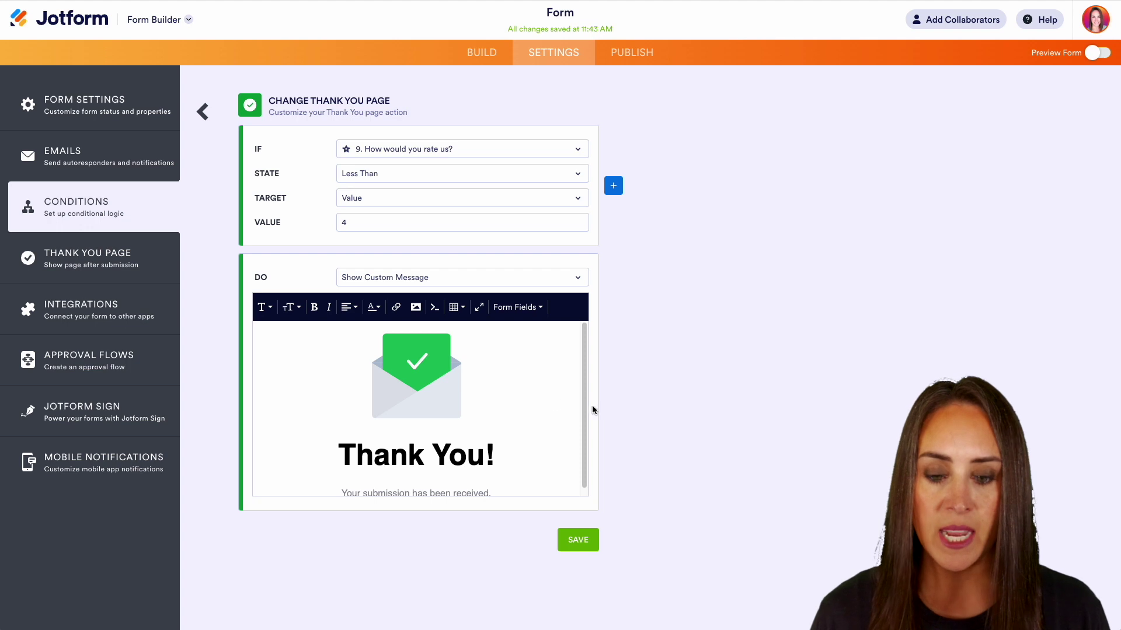
{"action": "scroll", "coordinate": [546, 403], "scroll_direction": "down", "scroll_amount": 1}
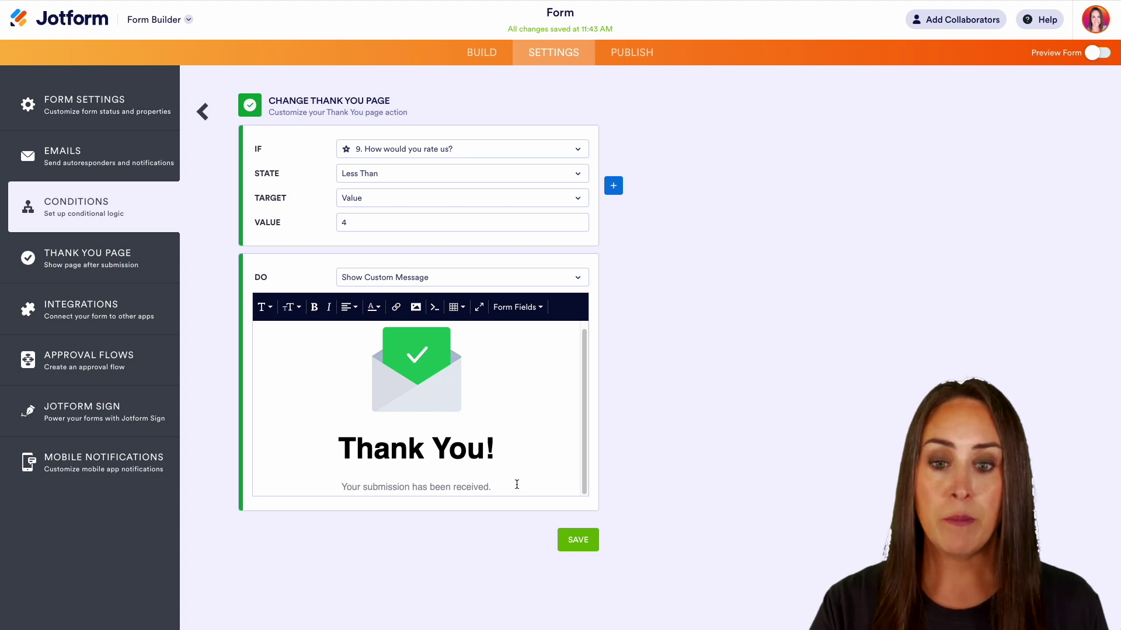
- Change the rule to Greater Than 7 with Show Custom Message, and save it
{"action": "left_click", "coordinate": [445, 277]}
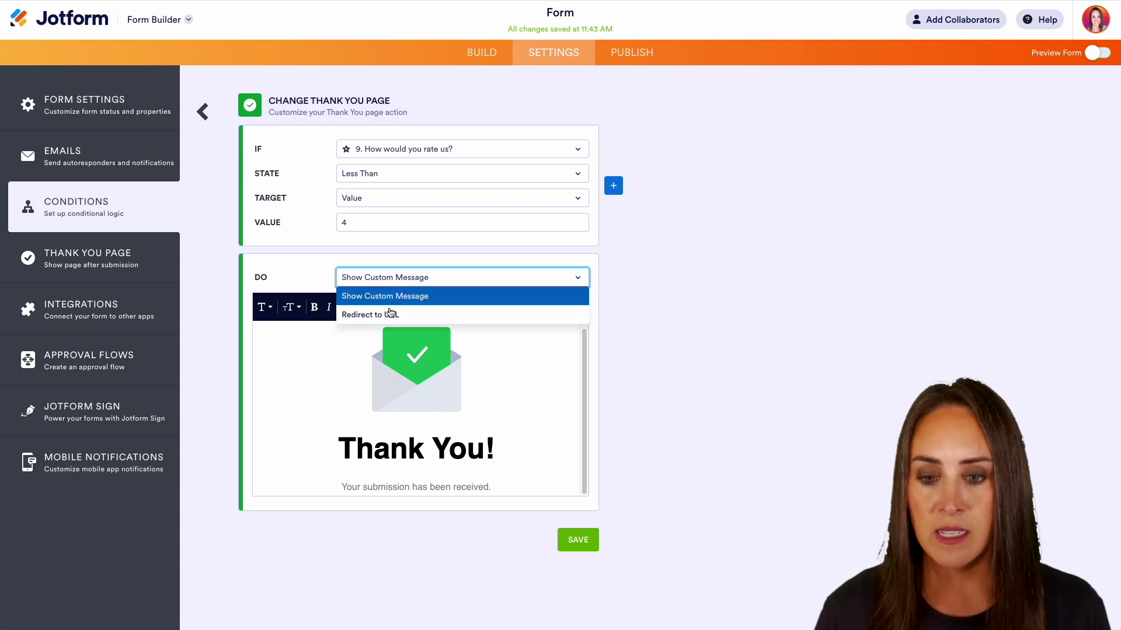
{"action": "left_click", "coordinate": [390, 313]}
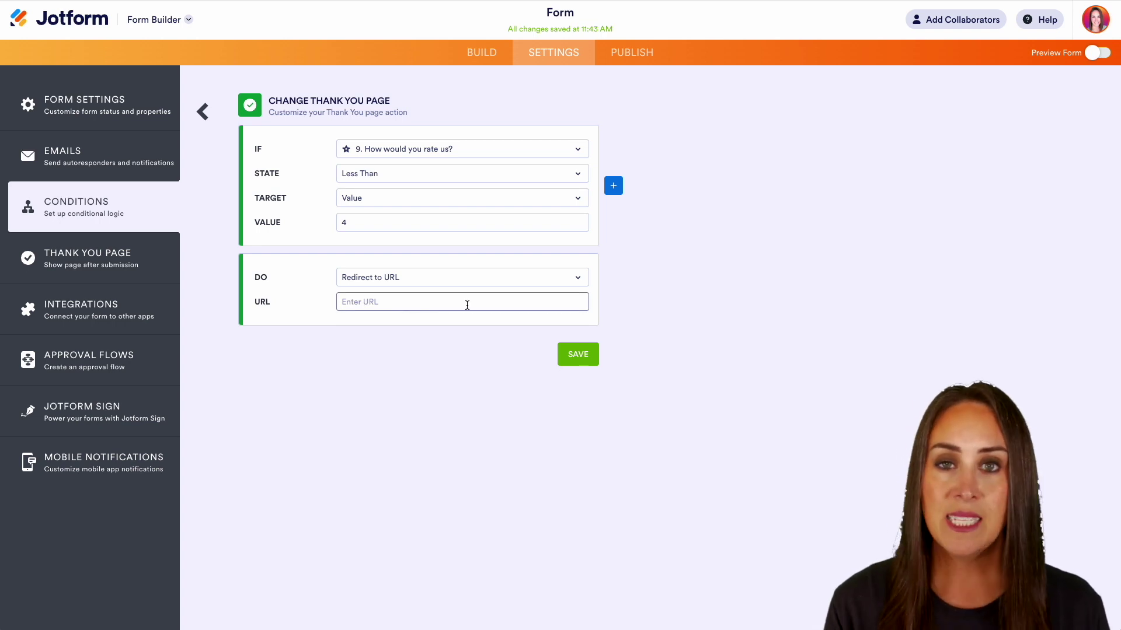
{"action": "left_click", "coordinate": [381, 176]}
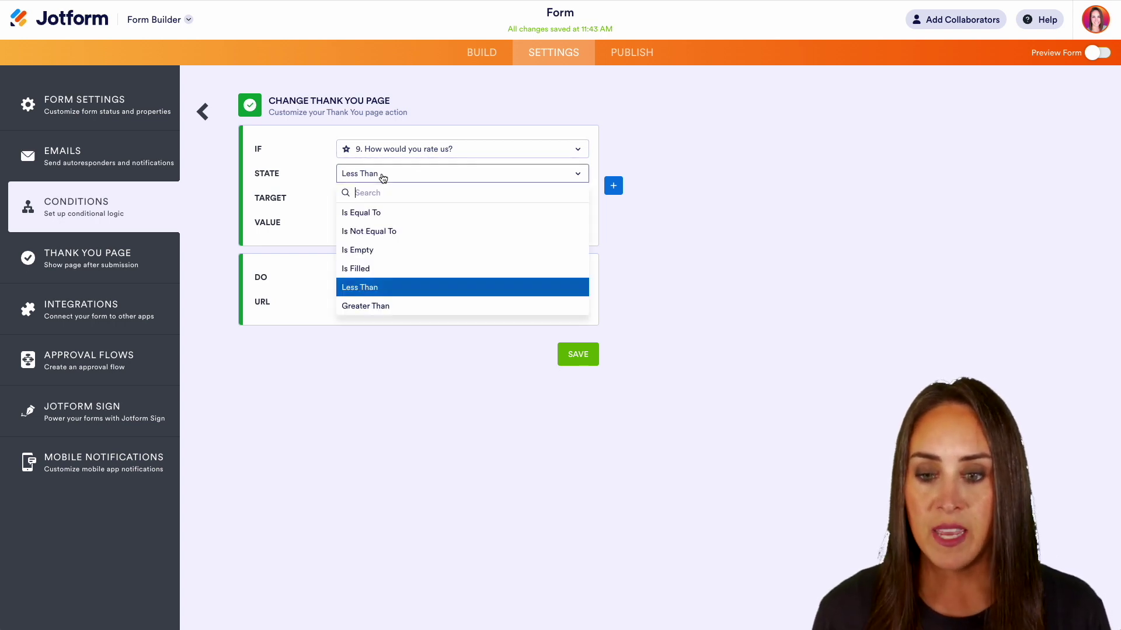
{"action": "left_click", "coordinate": [388, 305]}
{"action": "left_click", "coordinate": [398, 223]}
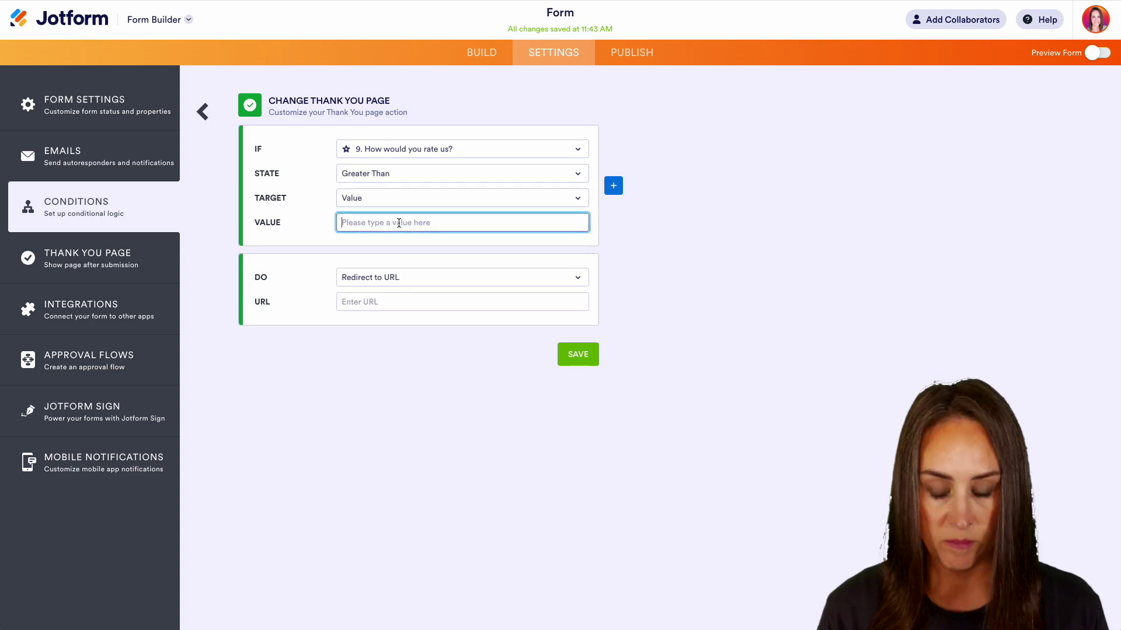
{"action": "type", "text": "7"}
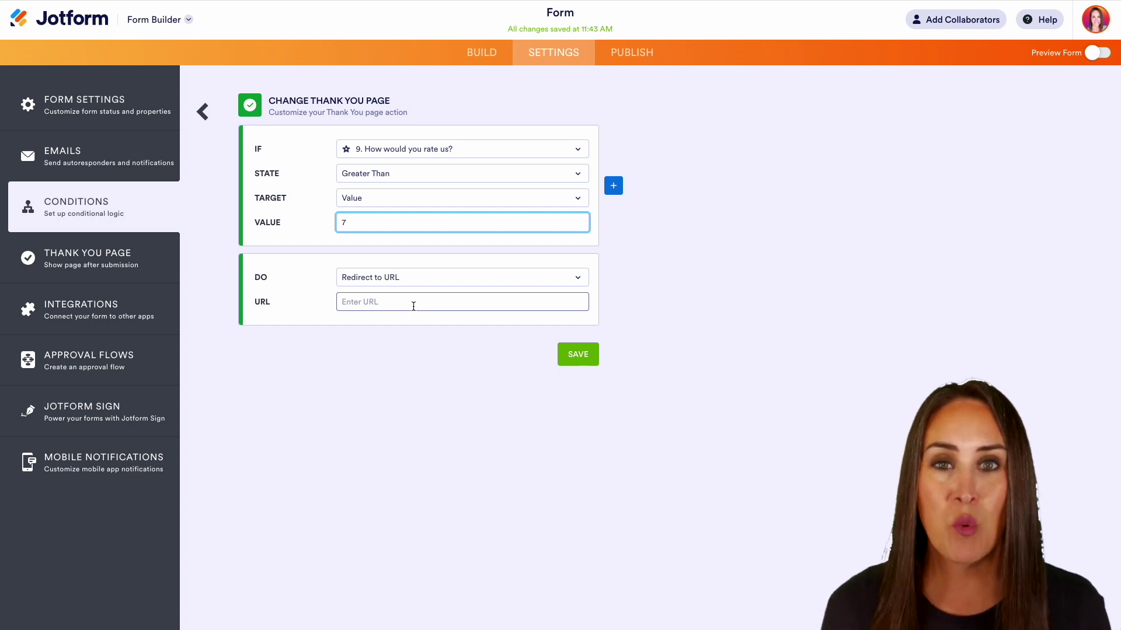
{"action": "left_click", "coordinate": [435, 278]}
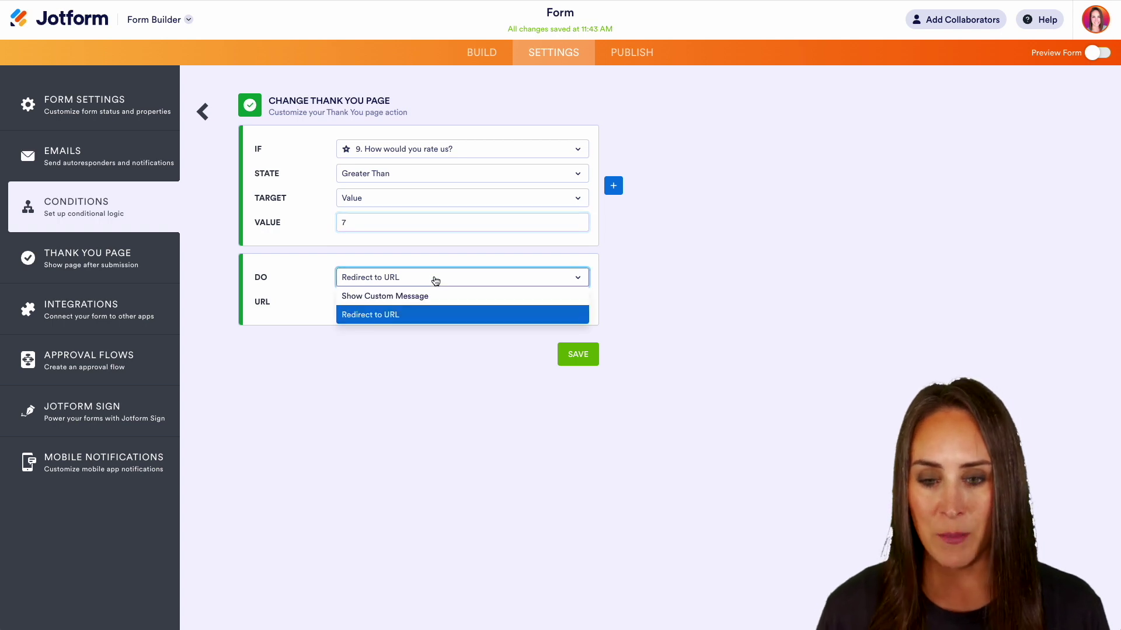
{"action": "left_click", "coordinate": [425, 295]}
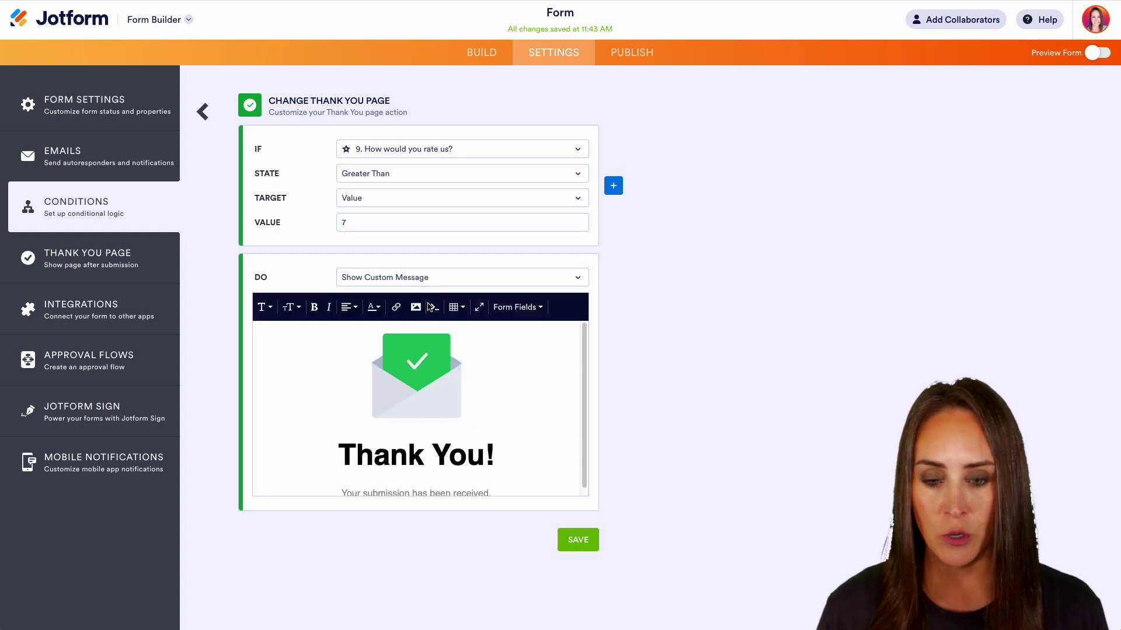
{"action": "left_click", "coordinate": [589, 547]}
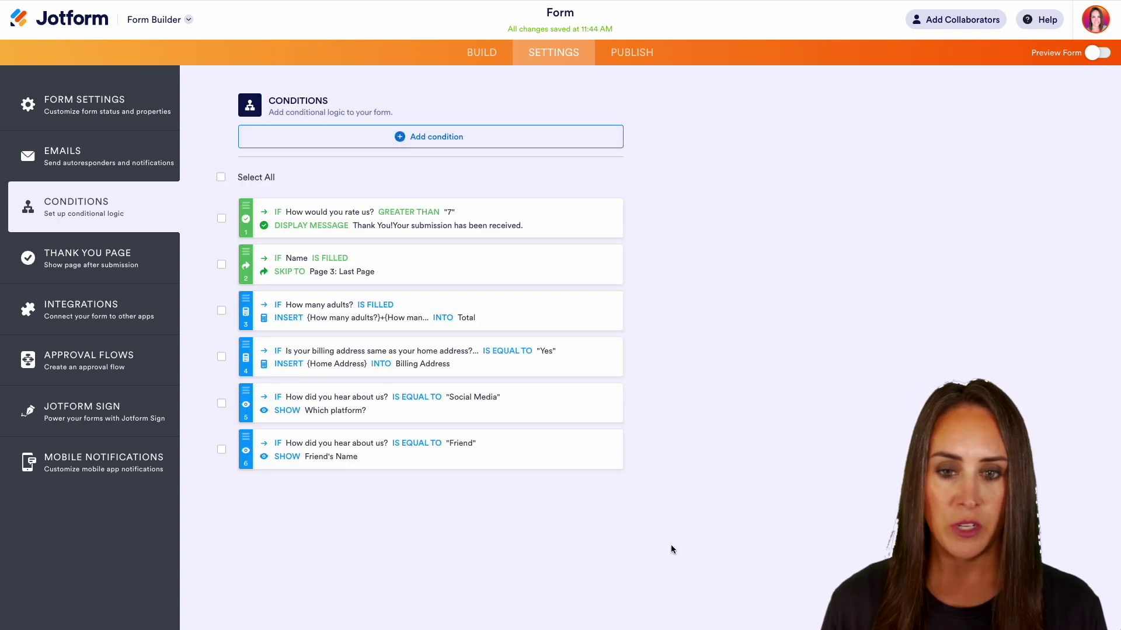
- Add a Change Email Recipient condition: IF Request Type Is Equal To Cancel
{"action": "left_click", "coordinate": [450, 139]}
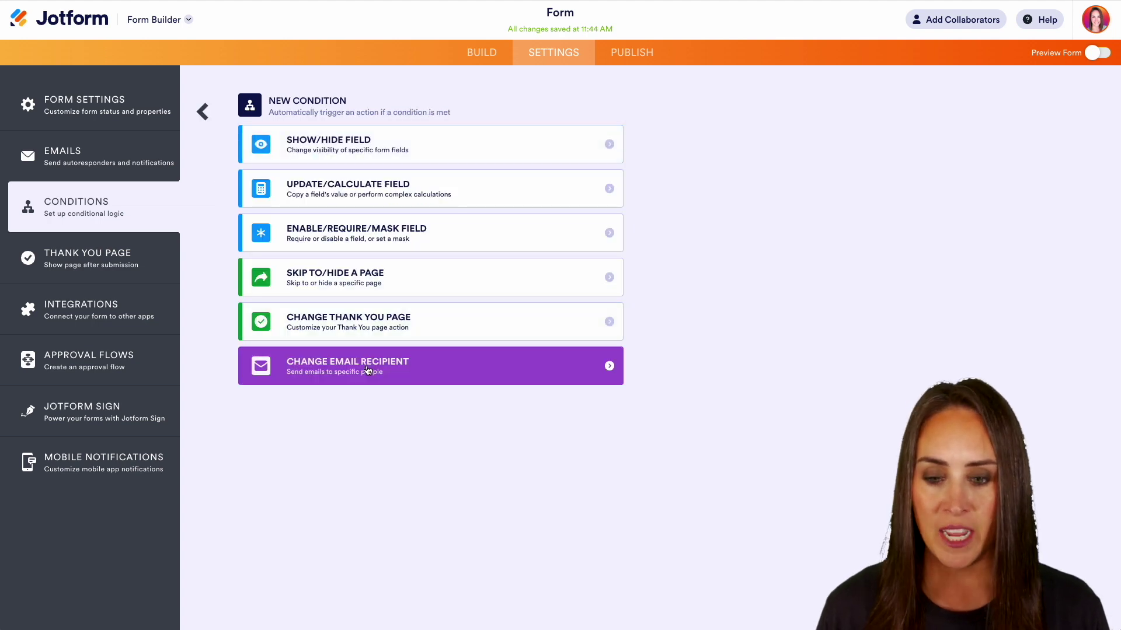
{"action": "left_click", "coordinate": [368, 367]}
{"action": "left_click", "coordinate": [437, 150]}
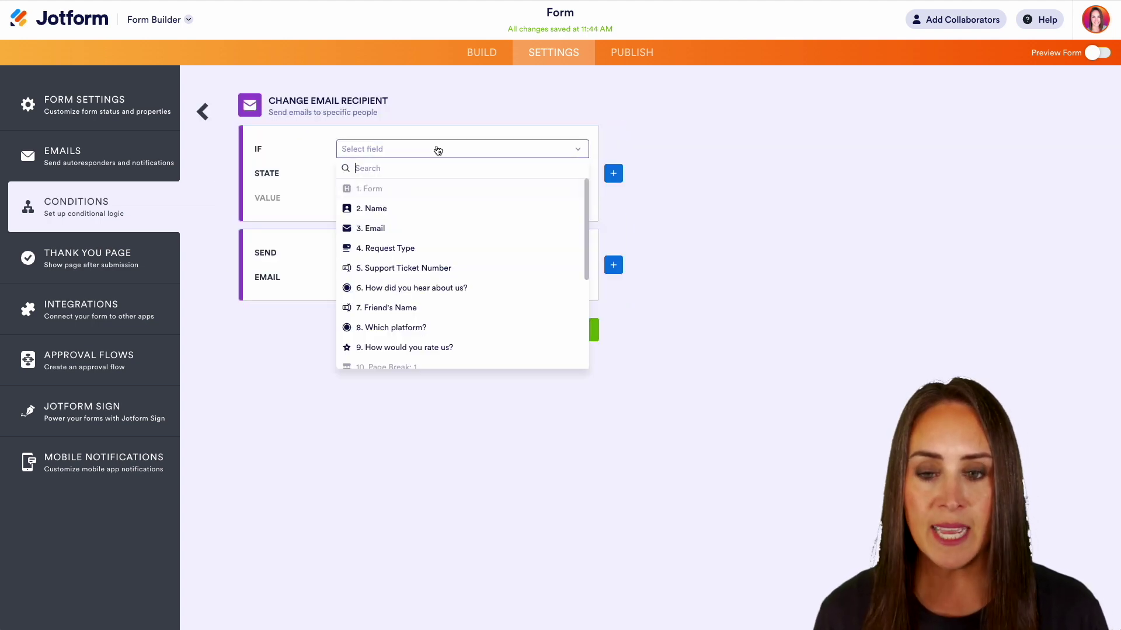
{"action": "left_click", "coordinate": [408, 250]}
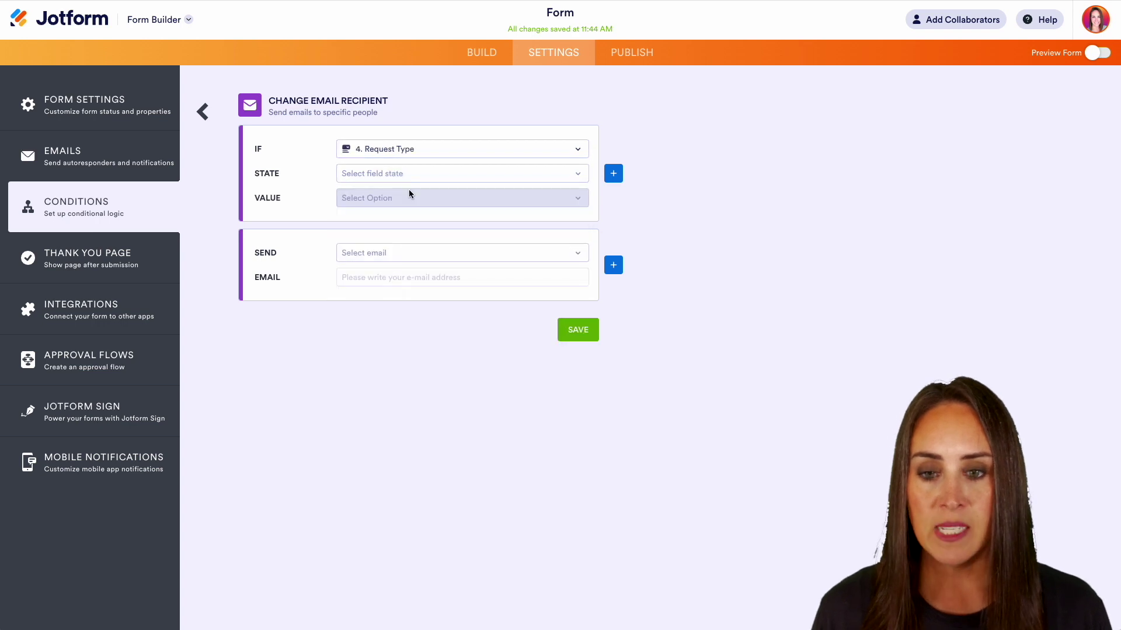
{"action": "left_click", "coordinate": [409, 174]}
{"action": "left_click", "coordinate": [401, 197]}
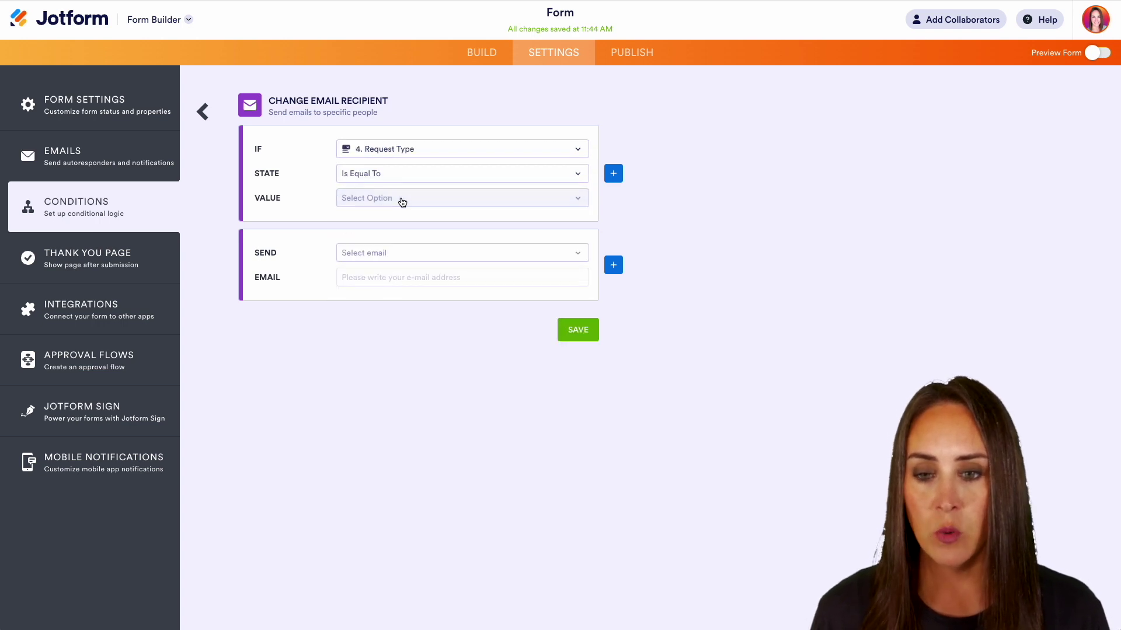
{"action": "left_click", "coordinate": [396, 199]}
{"action": "left_click", "coordinate": [382, 254]}
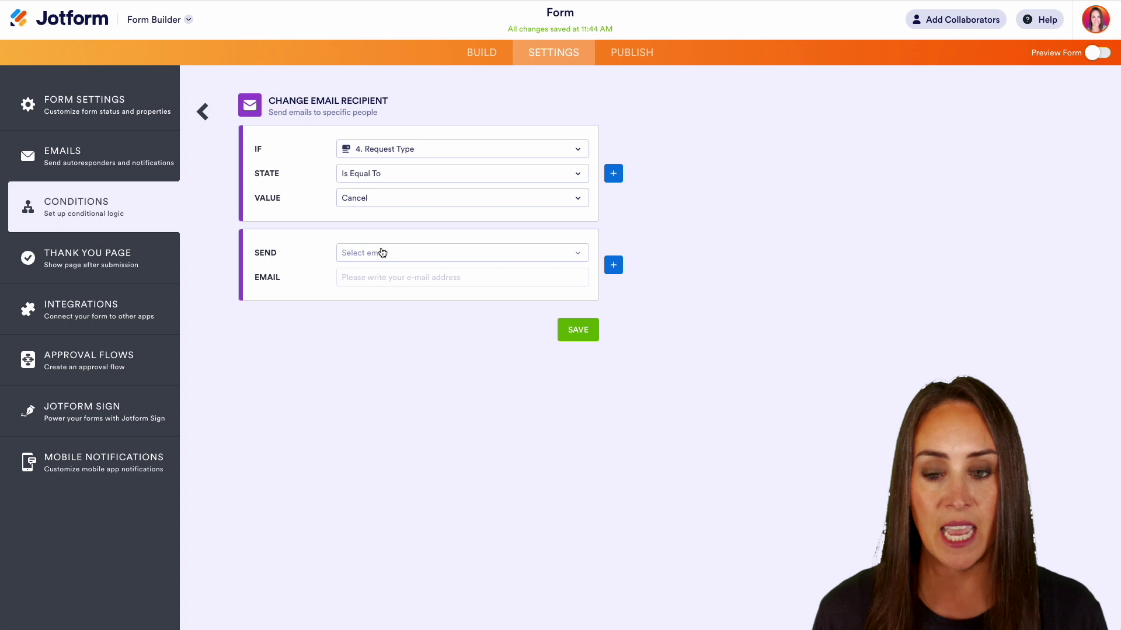
- Send Notification 1 to the cancellations e-mail address and save the condition
{"action": "left_click", "coordinate": [391, 256]}
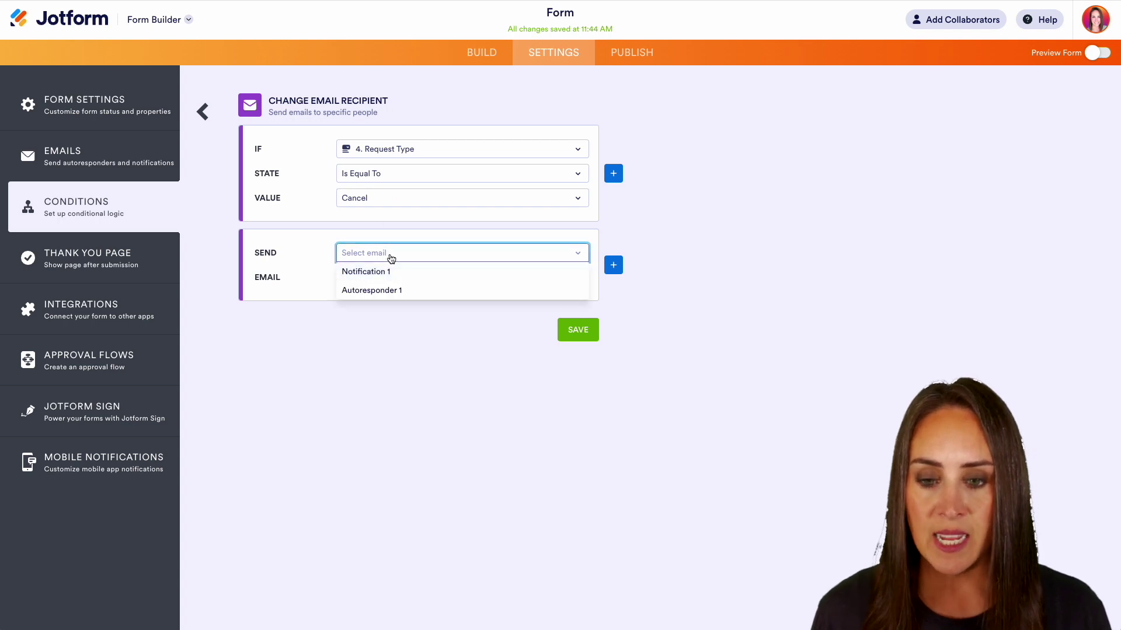
{"action": "left_click", "coordinate": [397, 273]}
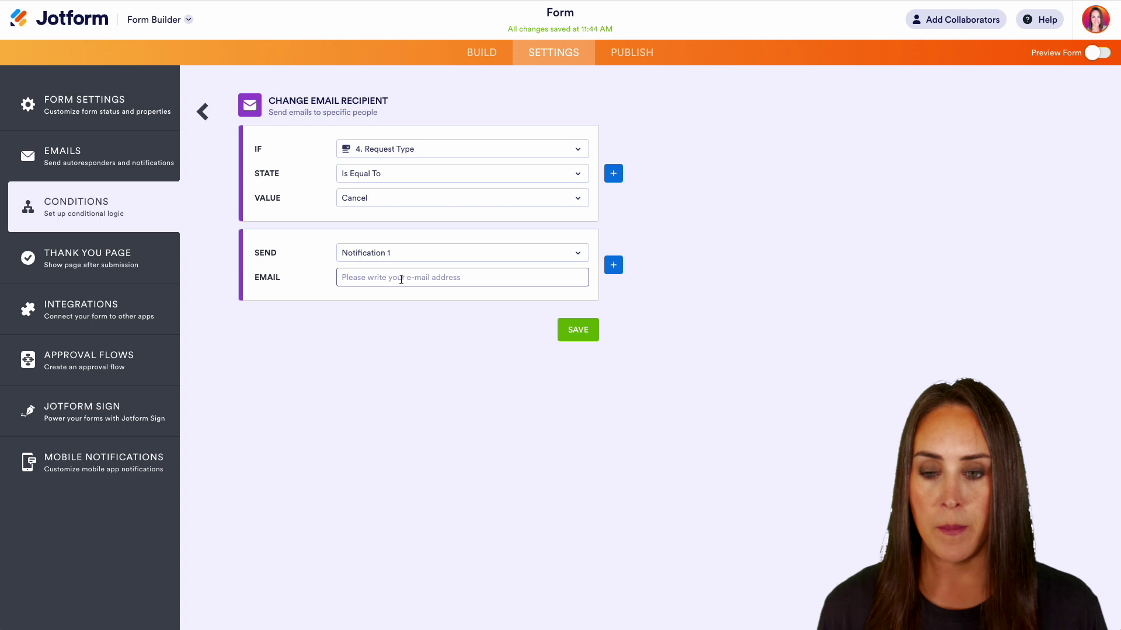
{"action": "left_click", "coordinate": [401, 280]}
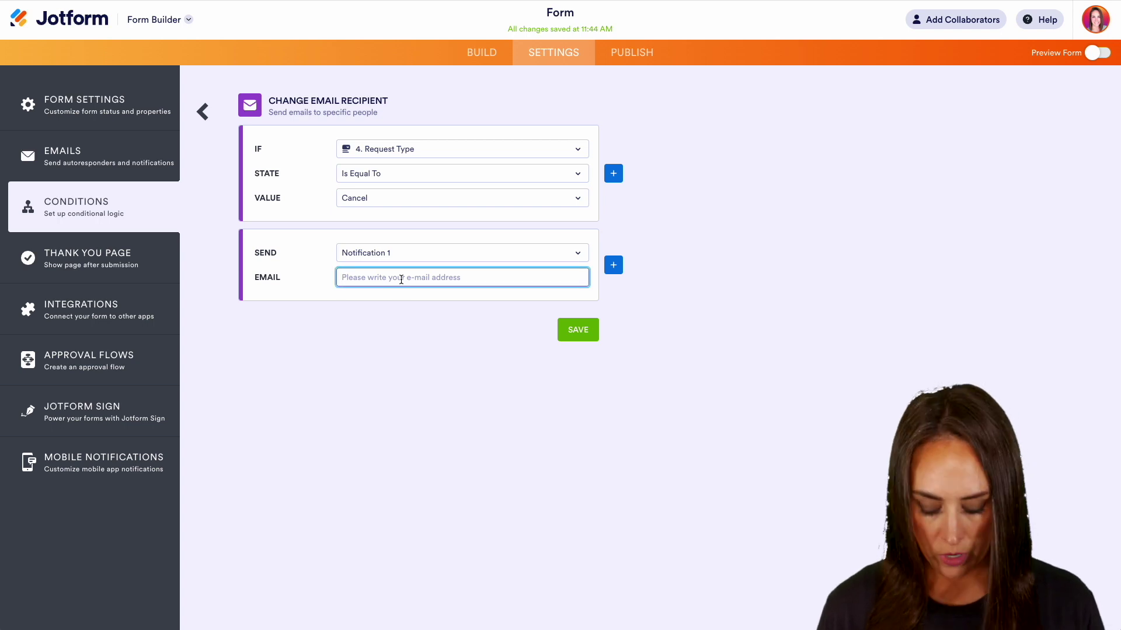
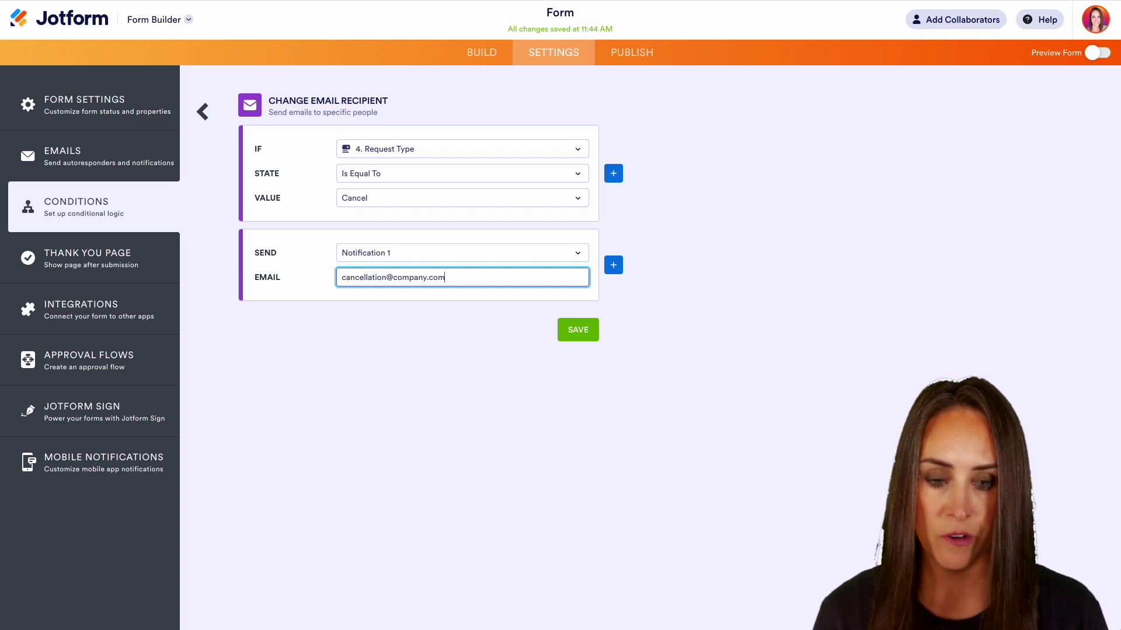
{"action": "left_click", "coordinate": [577, 330]}
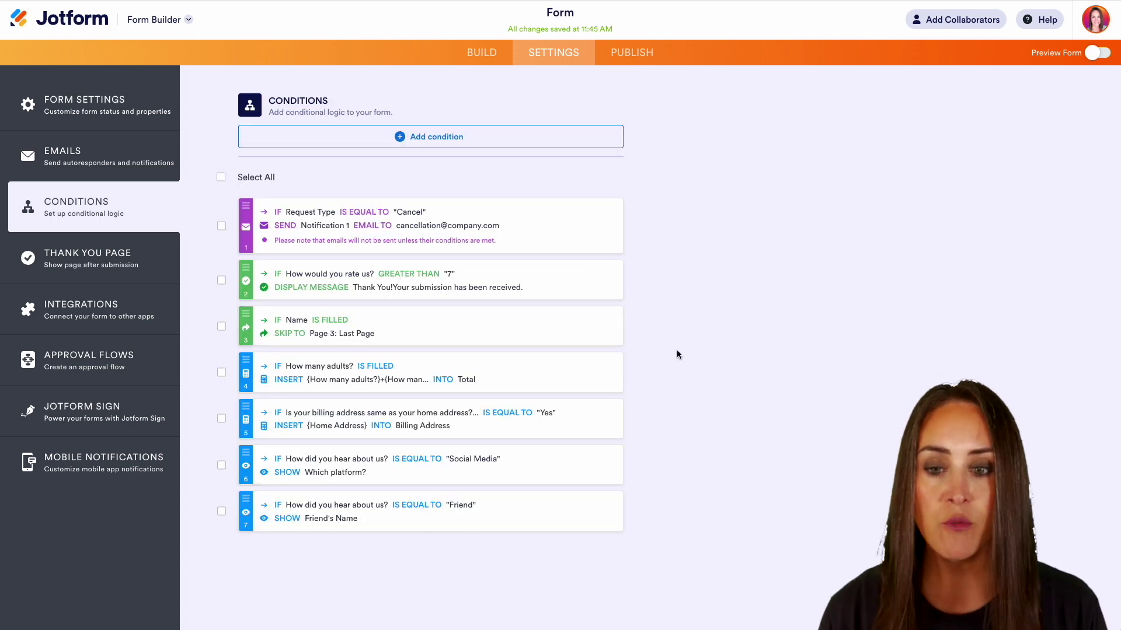